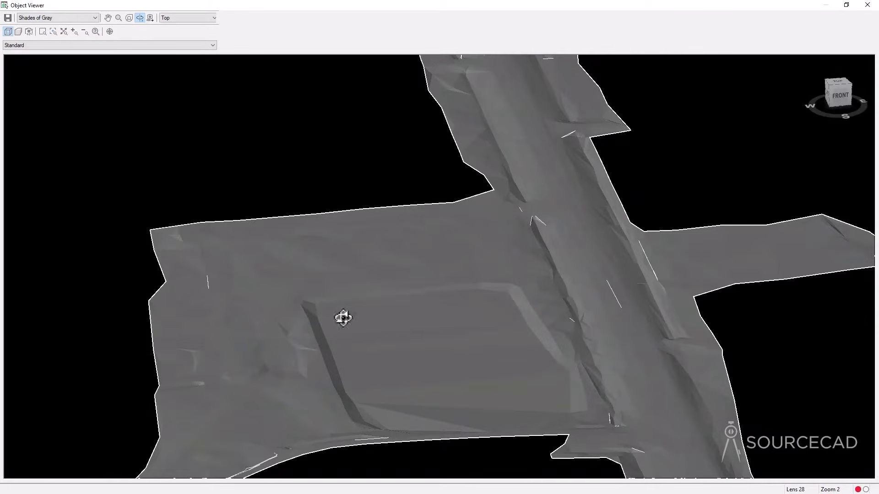
Orbit the surface in the 3D object viewer to examine its terrain, and close the viewer
left_click_drag(440, 336, 438, 270)
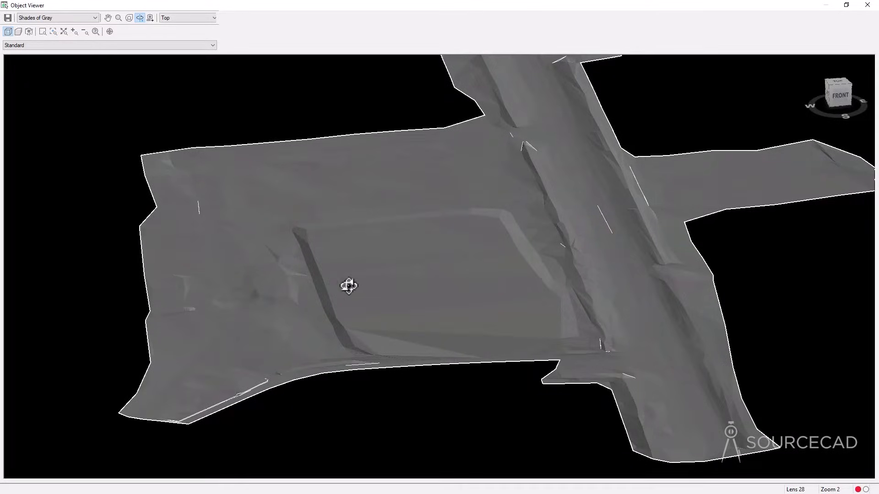
key("Escape")
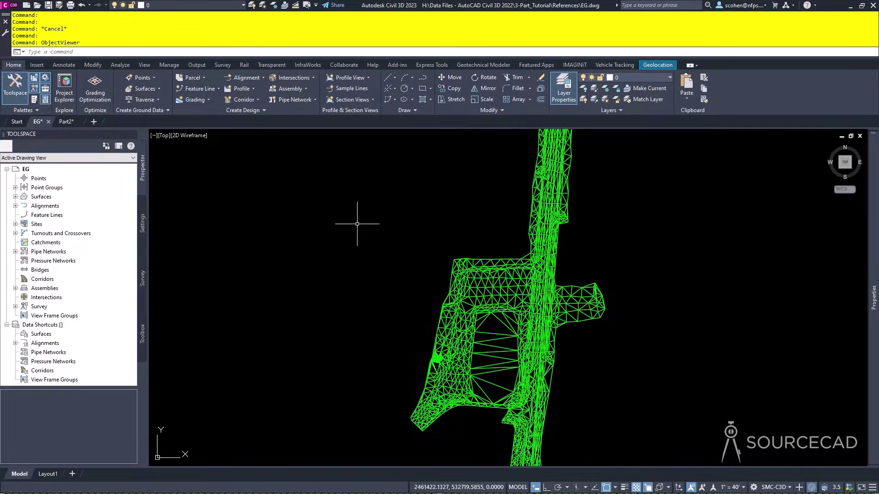
Display the aerial online map behind the existing ground surface in the EG drawing
left_click(644, 67)
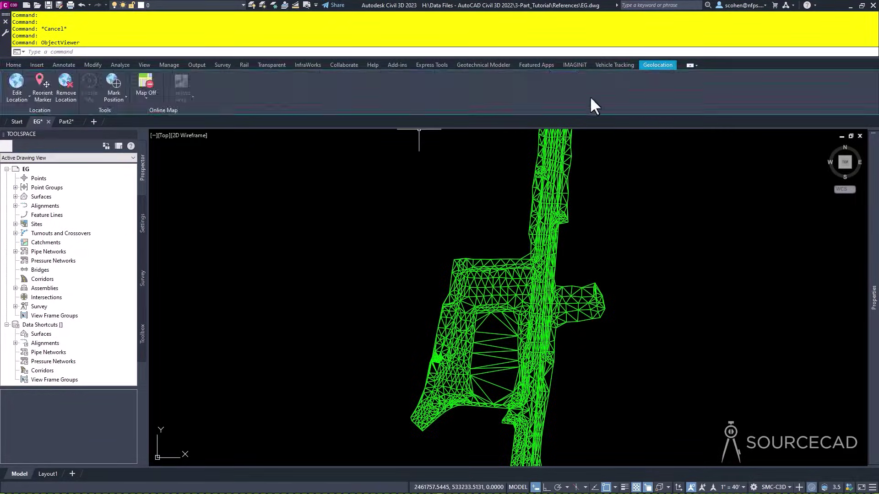
left_click(142, 96)
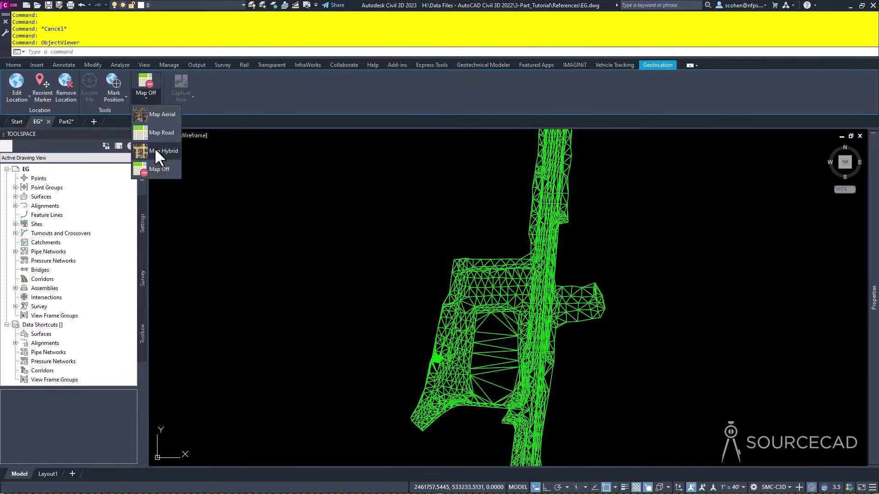
left_click(155, 115)
left_click(453, 278)
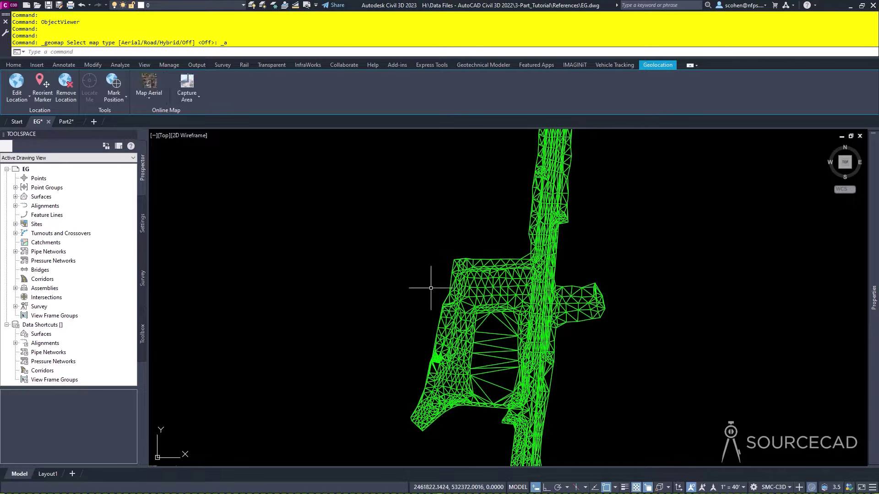
scroll(502, 333, "up", 2)
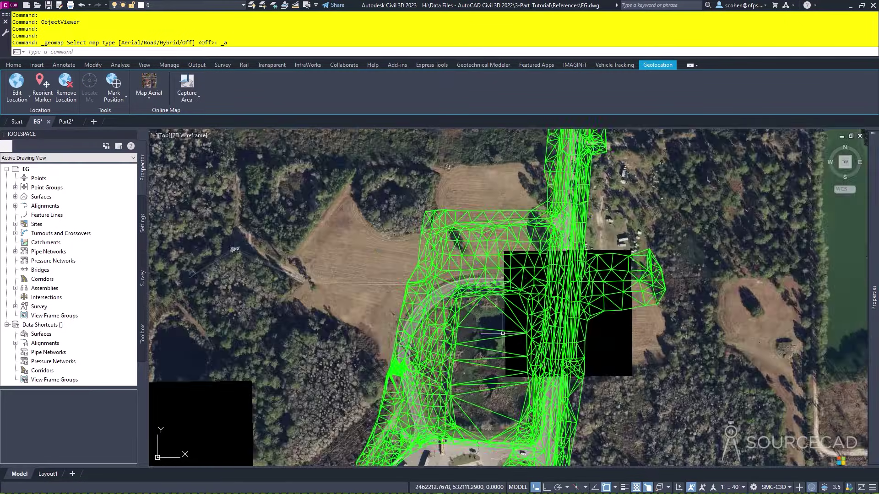
Hide the TIN surface EG and examine the aerial imagery of the intersection, curved road and pond
left_click(502, 267)
right_click(519, 287)
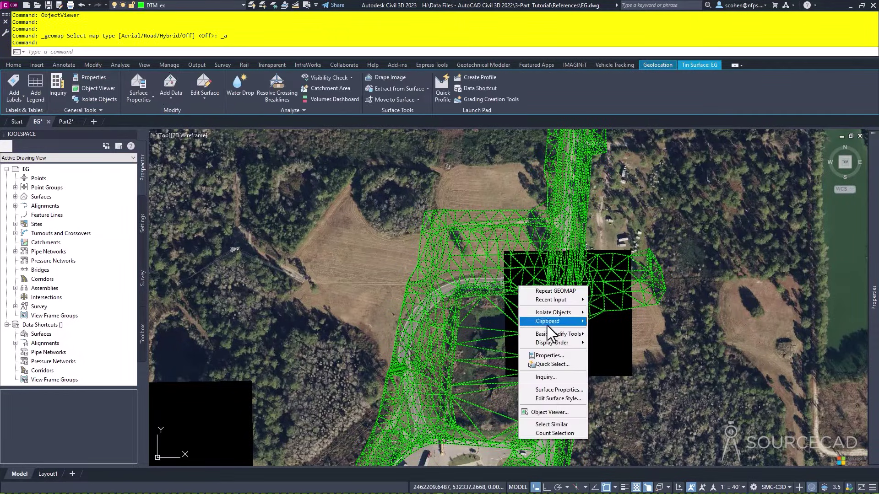
mouse_move(579, 312)
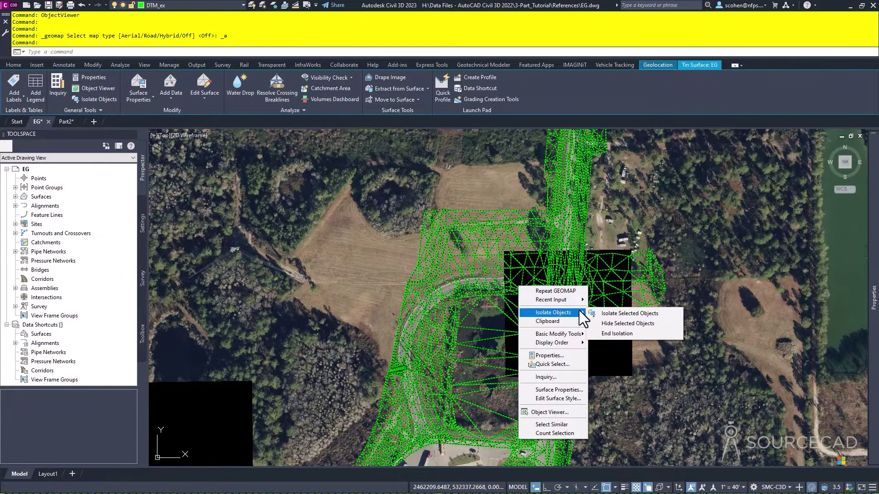
left_click(617, 323)
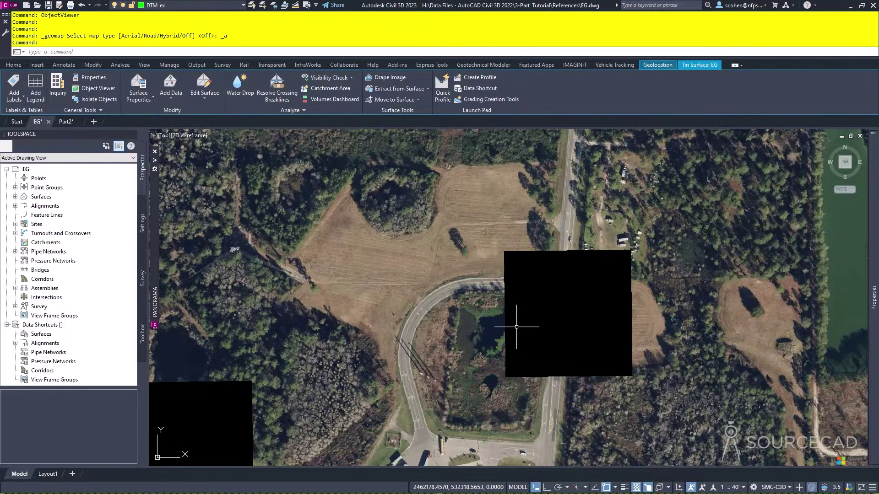
scroll(514, 314, "up", 3)
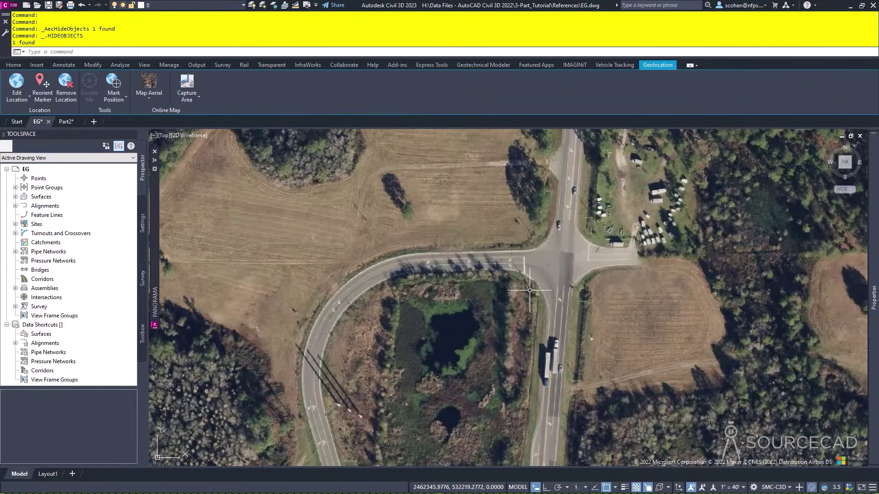
middle_click_drag(396, 453, 405, 325)
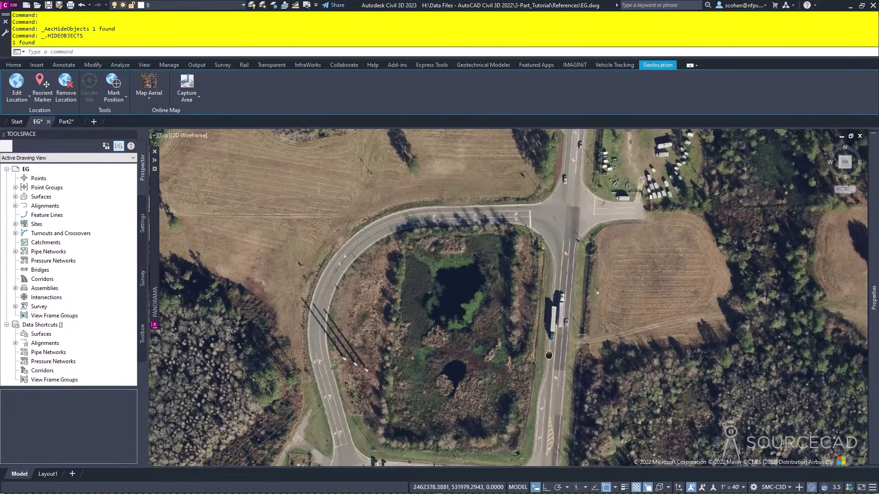
middle_click_drag(460, 268, 454, 346)
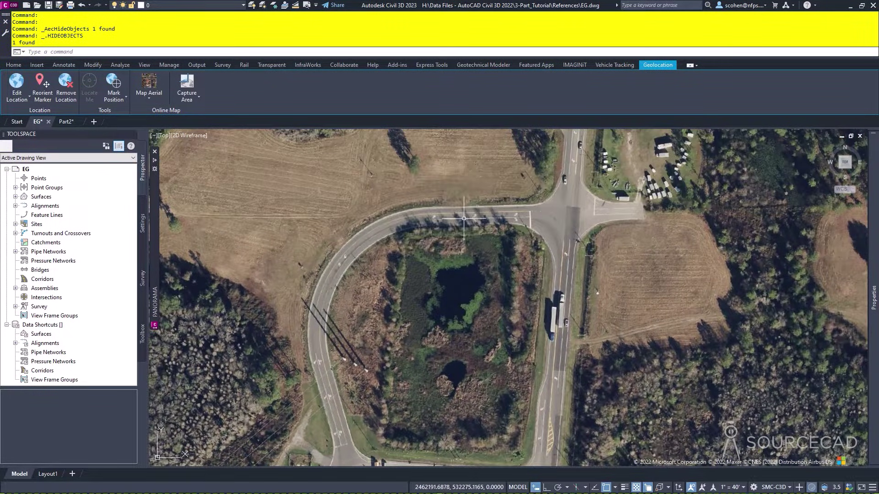
Switch the online map off and end object isolation to bring back the hidden TIN surface
left_click(147, 98)
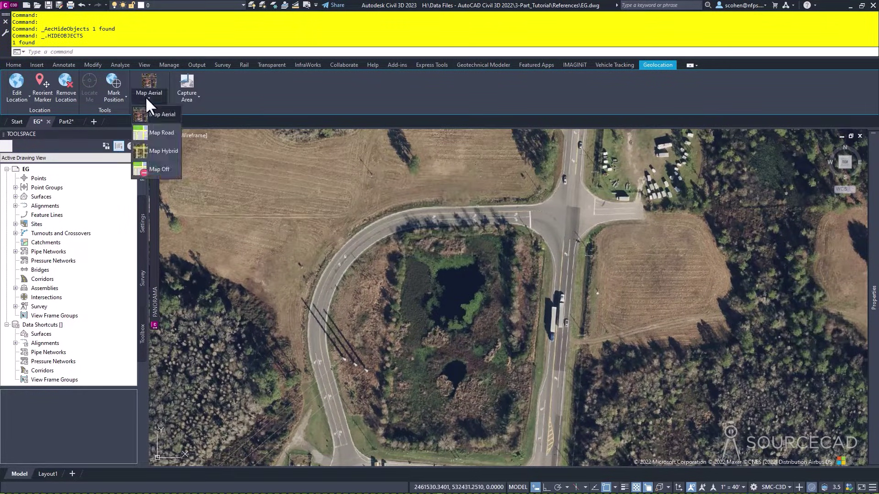
left_click(164, 173)
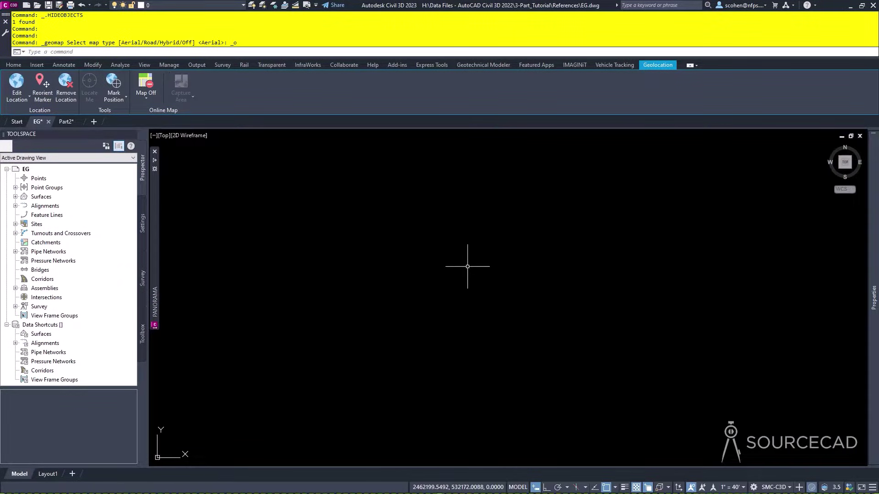
right_click(531, 293)
mouse_move(564, 320)
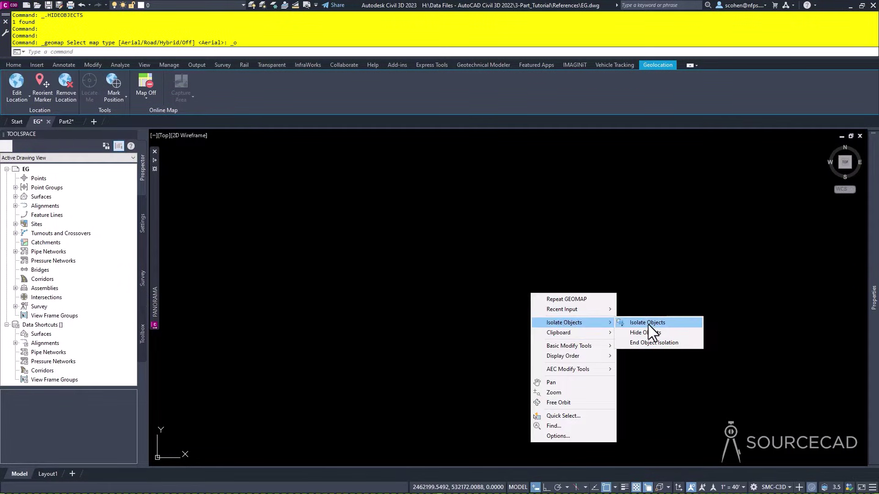
left_click(642, 343)
middle_click(467, 305)
middle_click(467, 304)
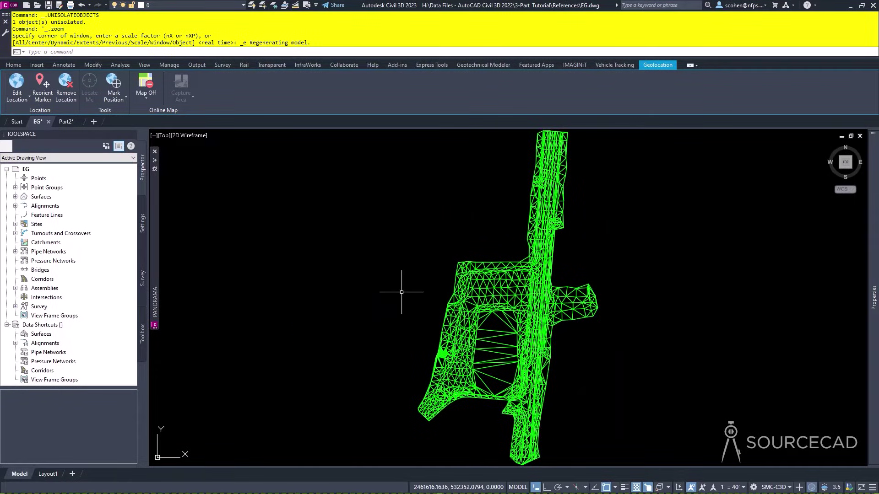
Set the data shortcuts working folder to "Data Files - AutoCAD Civil 3D 2022" on the H drive
right_click(51, 326)
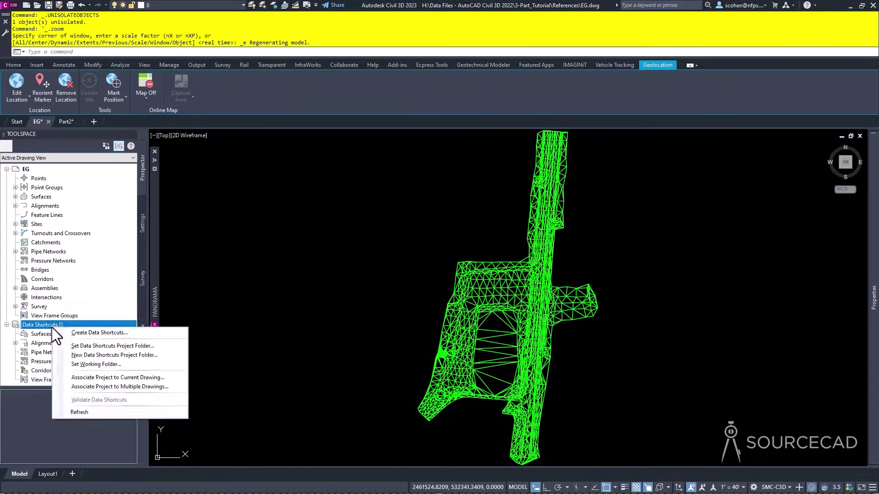
left_click(92, 364)
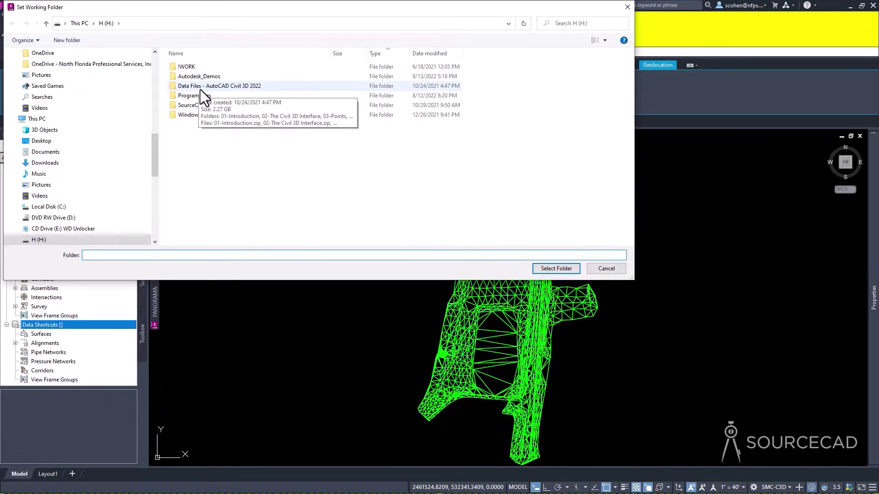
double_click(200, 90)
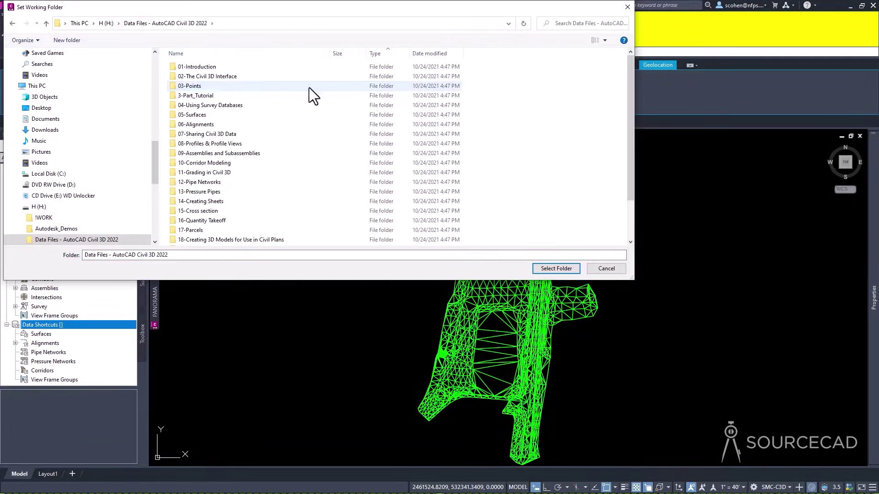
left_click(555, 270)
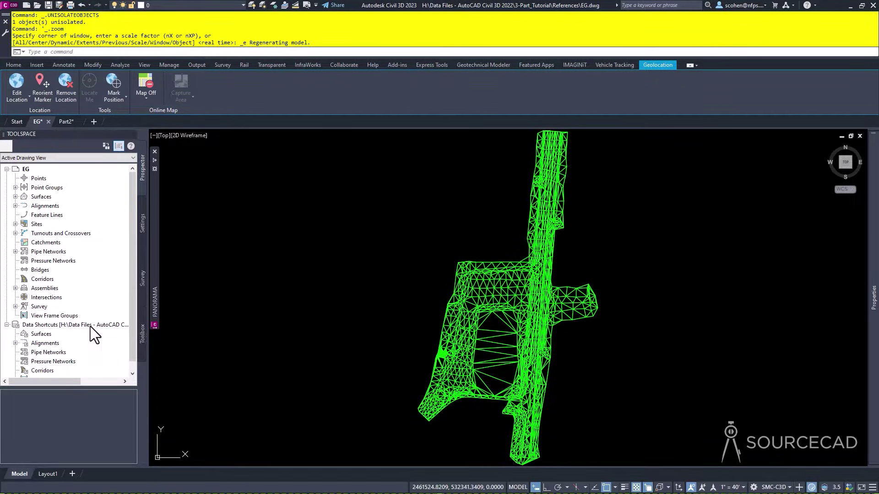
Create a new data shortcuts project folder named 3-Part_Tutorial without using a project template
right_click(89, 326)
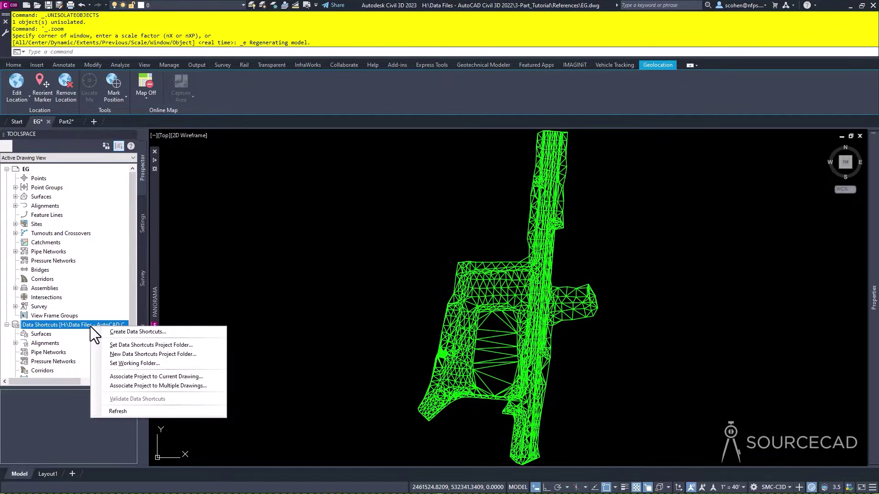
left_click(139, 356)
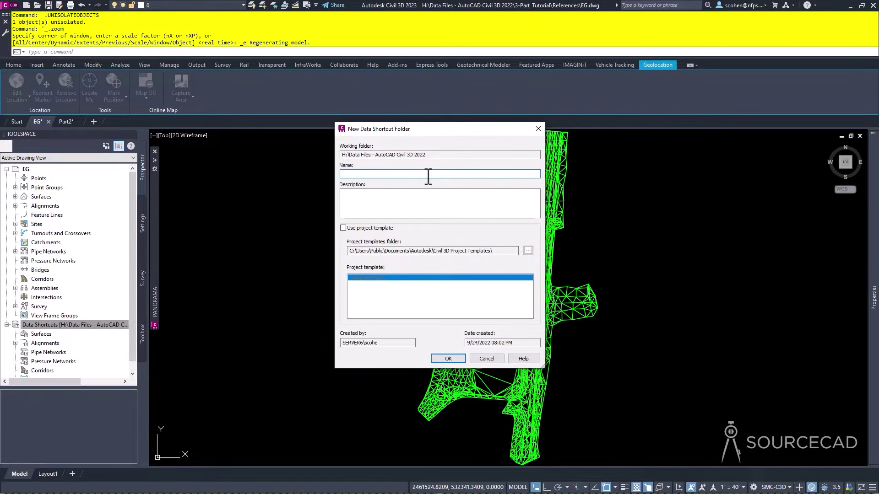
type("3-Part_Tutorial")
left_click(450, 357)
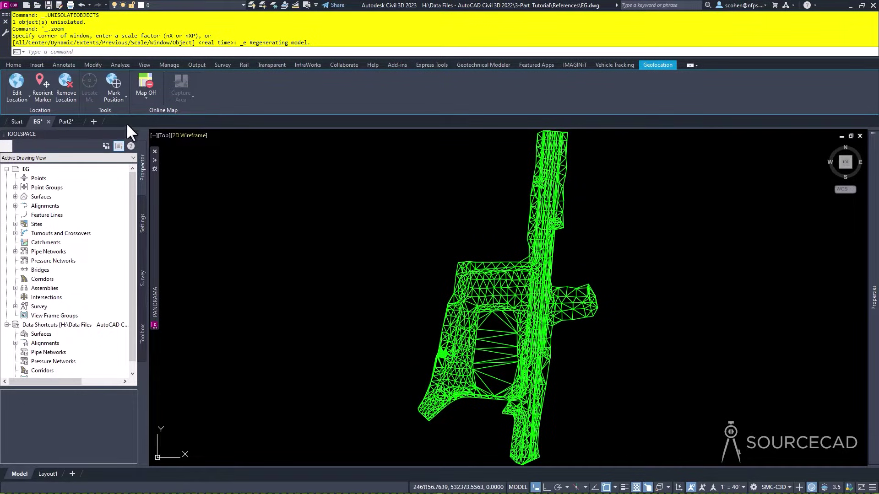
Open the EG drawing's file location in File Explorer and inspect the contents of the project's _Shortcuts folder
right_click(40, 119)
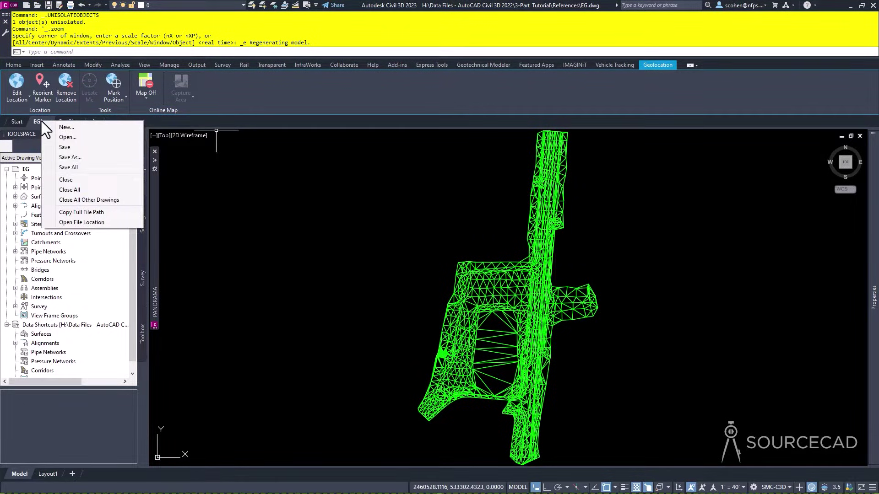
left_click(105, 223)
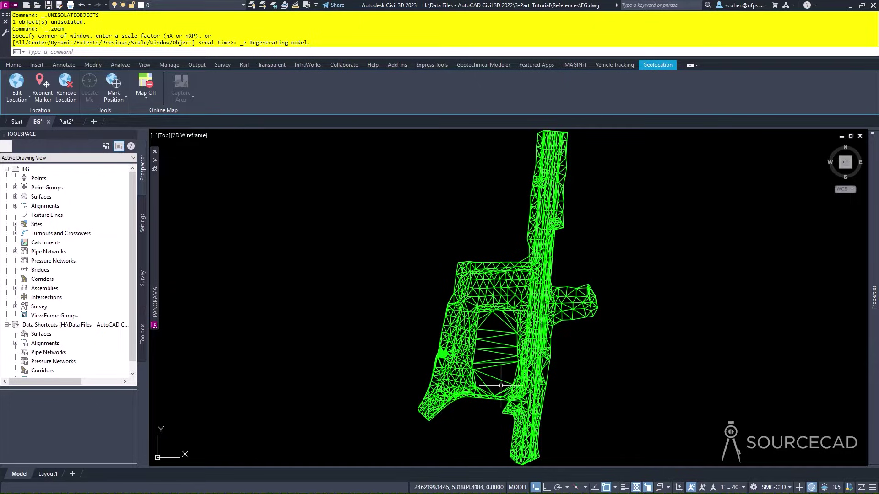
key("alt+Tab")
key("alt+Tab")
key("alt+Tab")
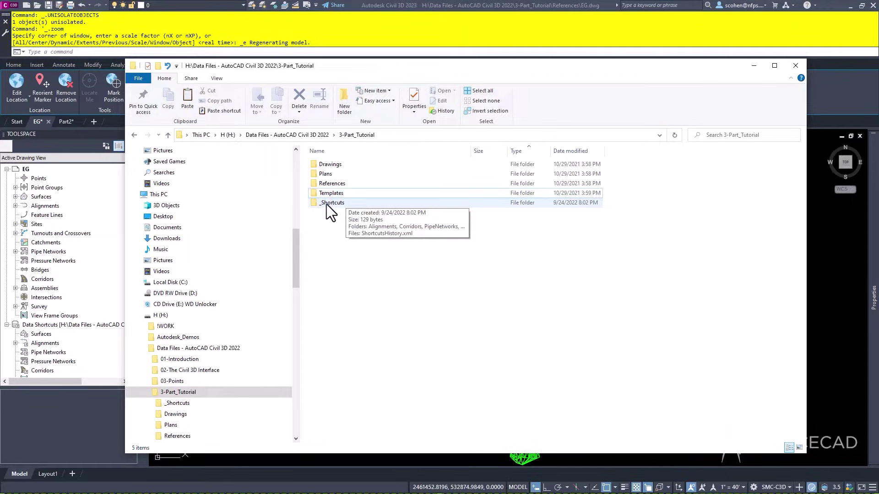
double_click(326, 204)
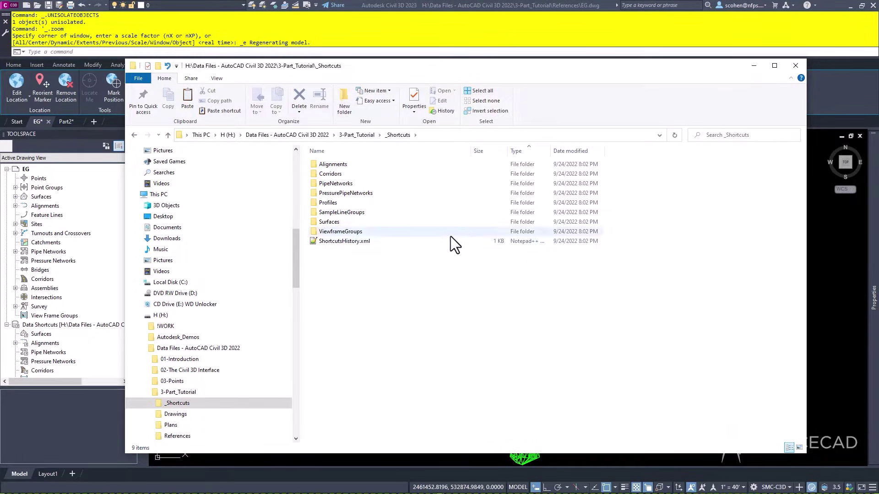
Look through the Drawings and References folders of 3-Part_Tutorial, and return to the EG drawing in Civil 3D
left_click(357, 135)
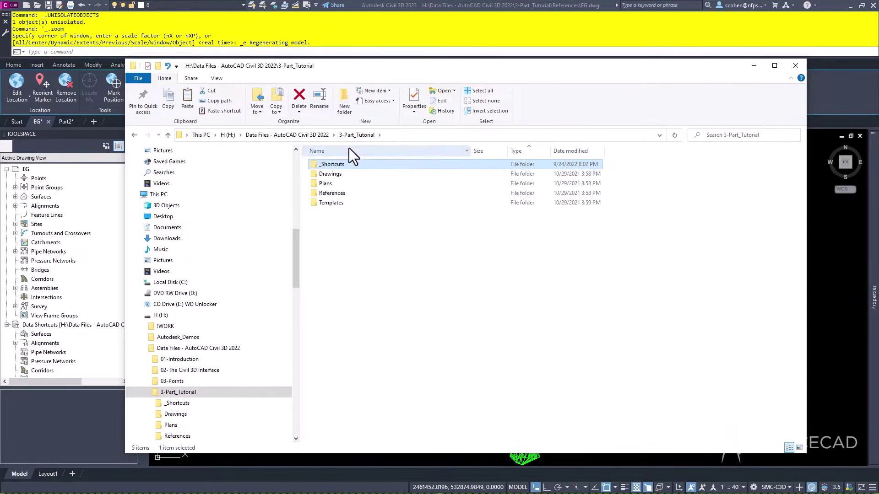
double_click(339, 173)
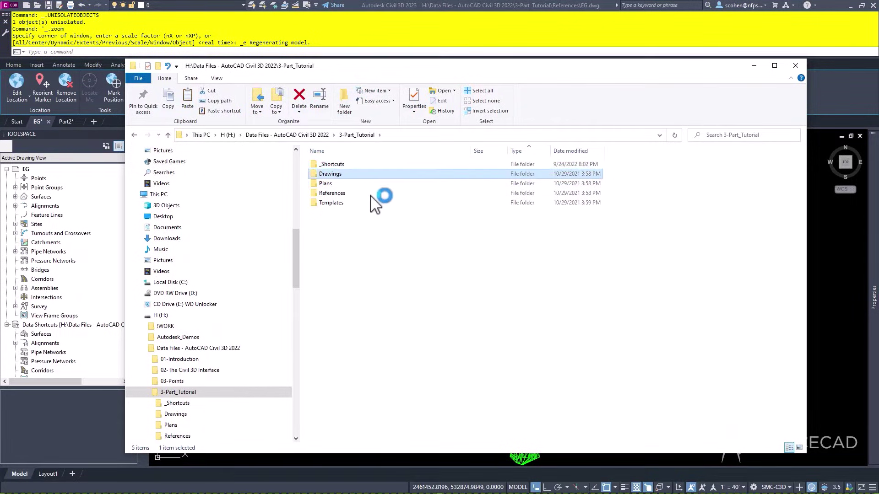
left_click(357, 135)
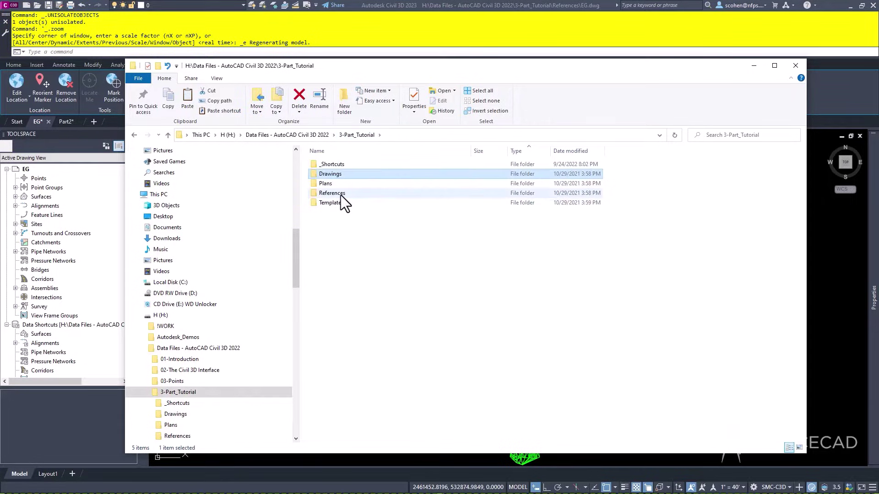
double_click(340, 194)
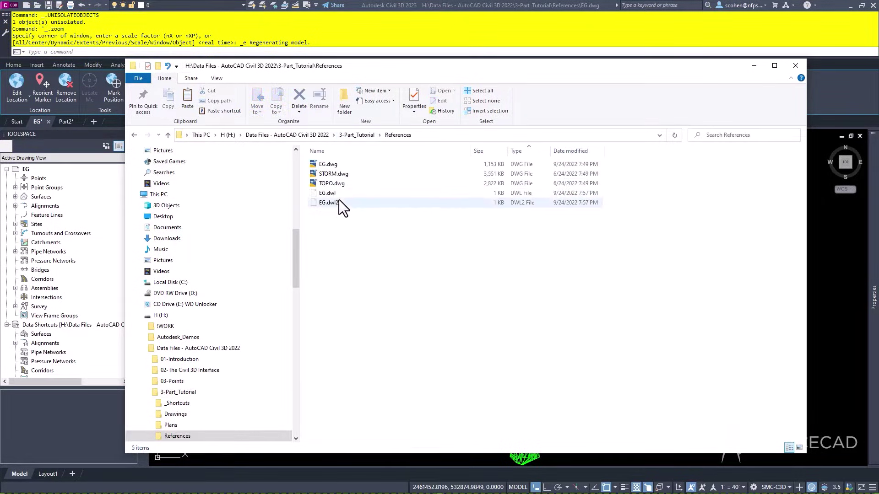
left_click(754, 65)
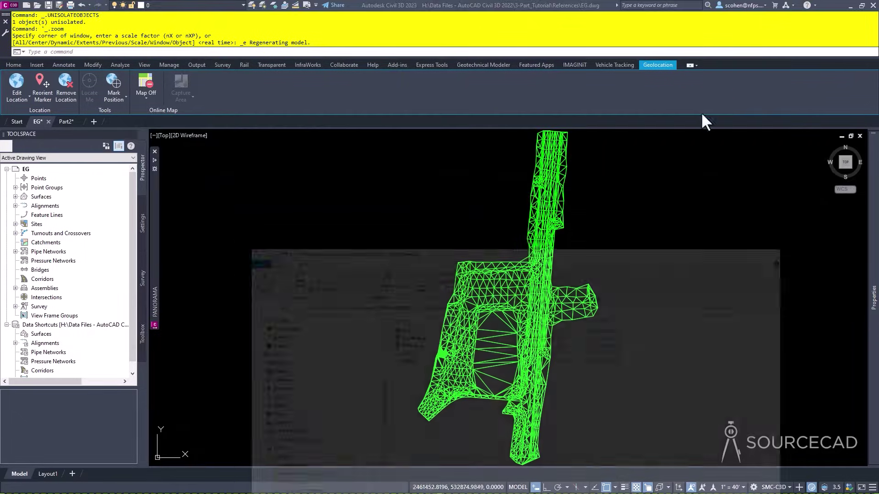
Associate the 3-Part_Tutorial data shortcuts project with the current EG drawing
right_click(98, 326)
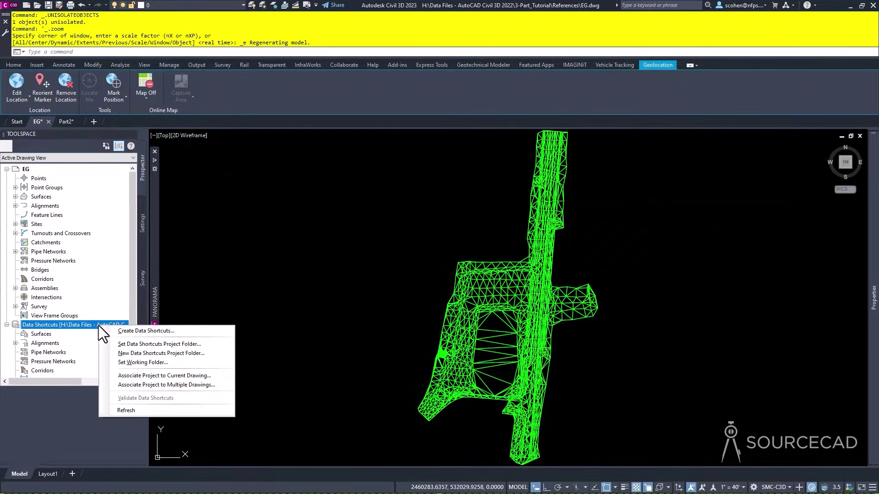
left_click(142, 375)
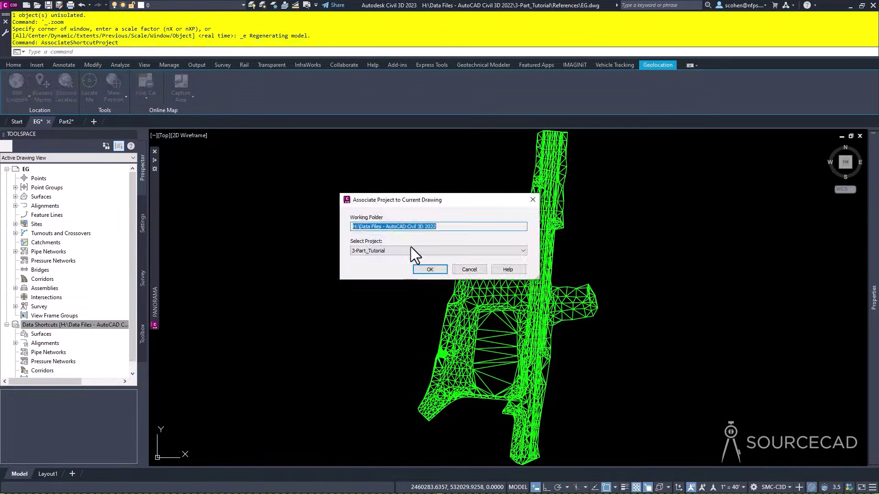
left_click(419, 270)
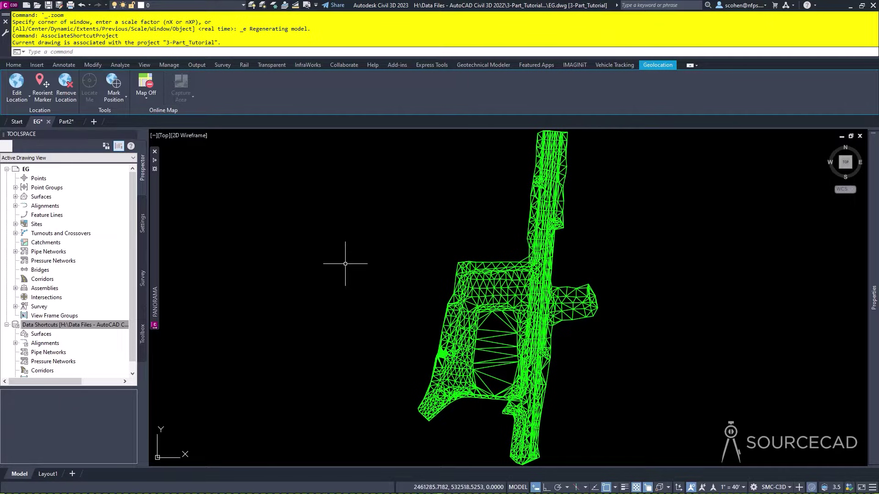
Create a data shortcut for the EG surface and expand the shortcut Surfaces collection
right_click(83, 320)
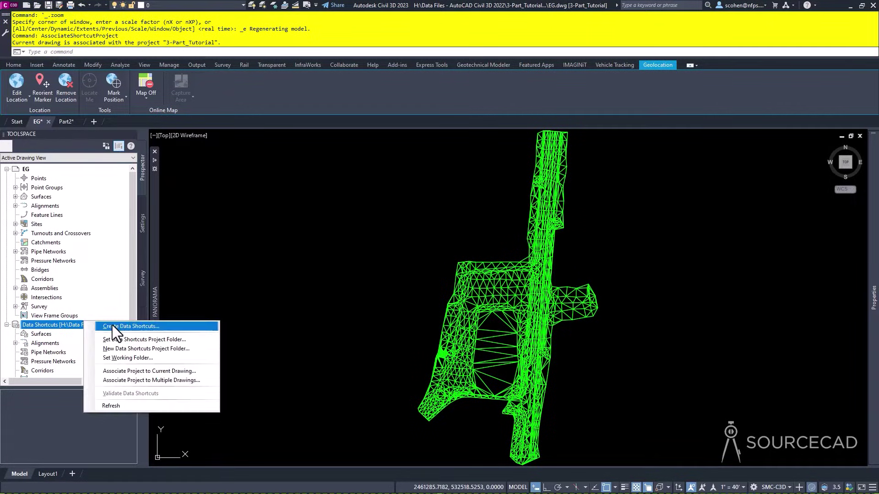
left_click(112, 325)
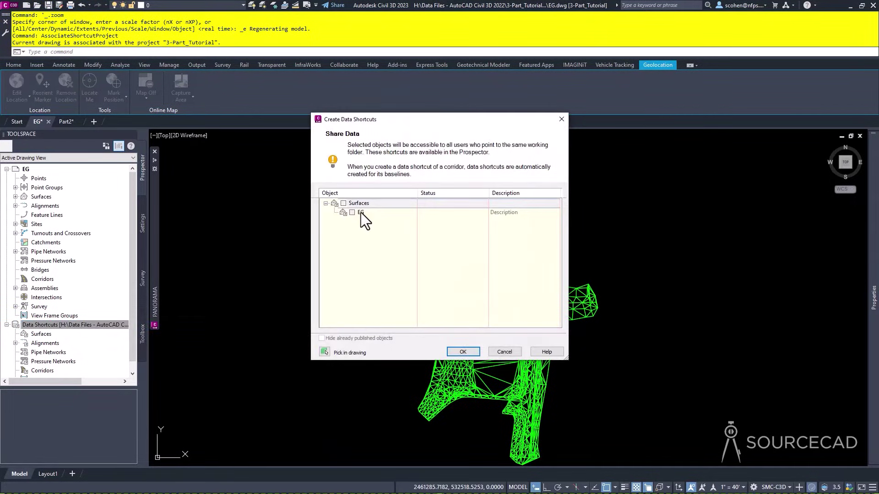
left_click(361, 212)
left_click(461, 351)
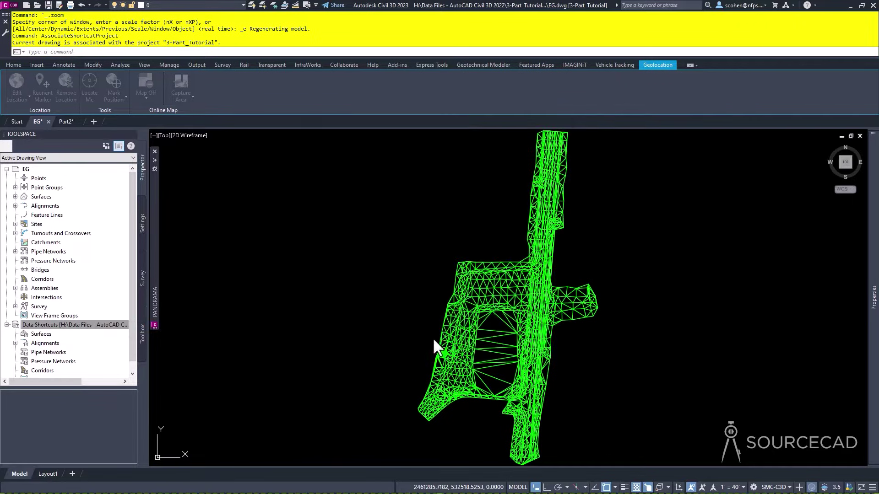
left_click(15, 334)
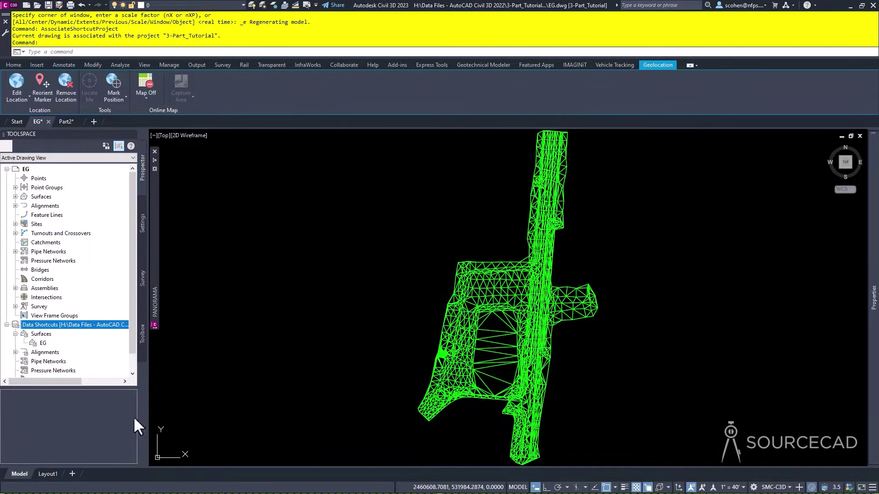
Inspect the EG shortcut XML file in the project's _Shortcuts\Surfaces folder in File Explorer, and return to Civil 3D
key("alt+Tab")
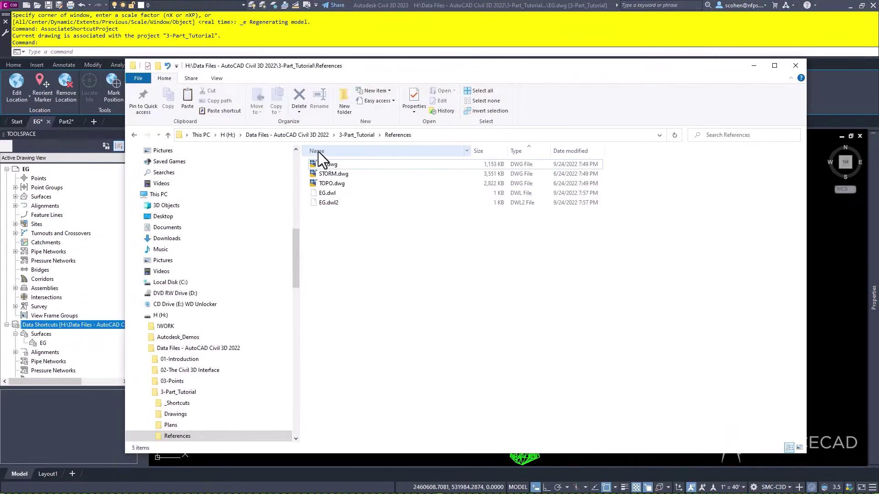
left_click(347, 135)
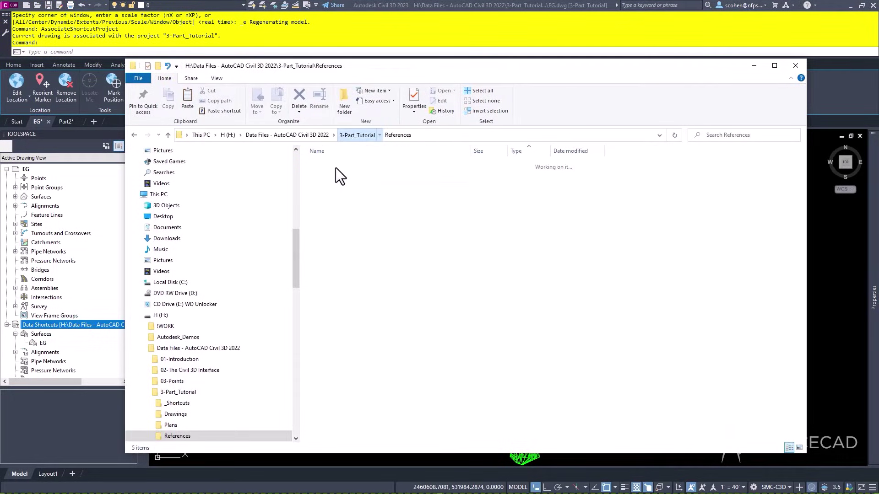
double_click(336, 166)
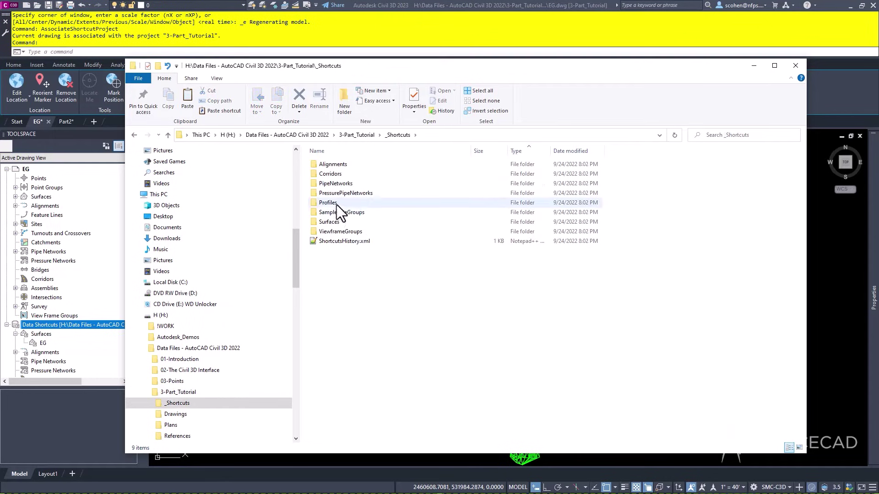
double_click(333, 222)
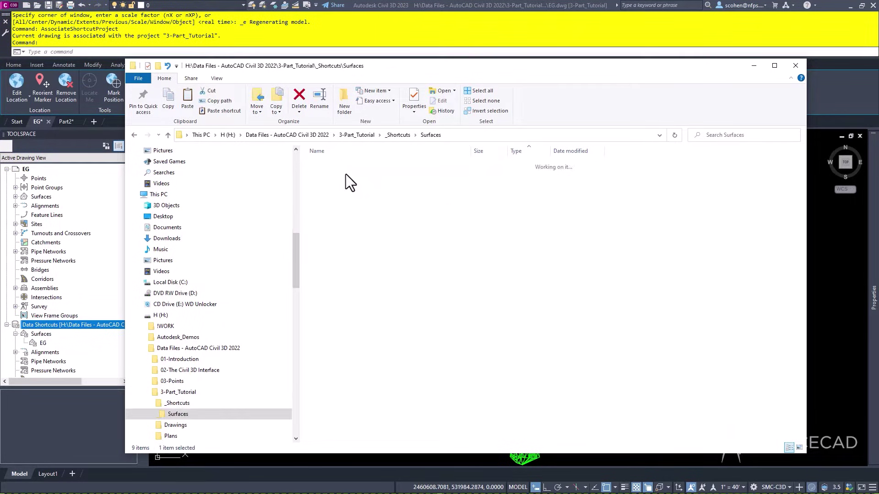
left_click(366, 167)
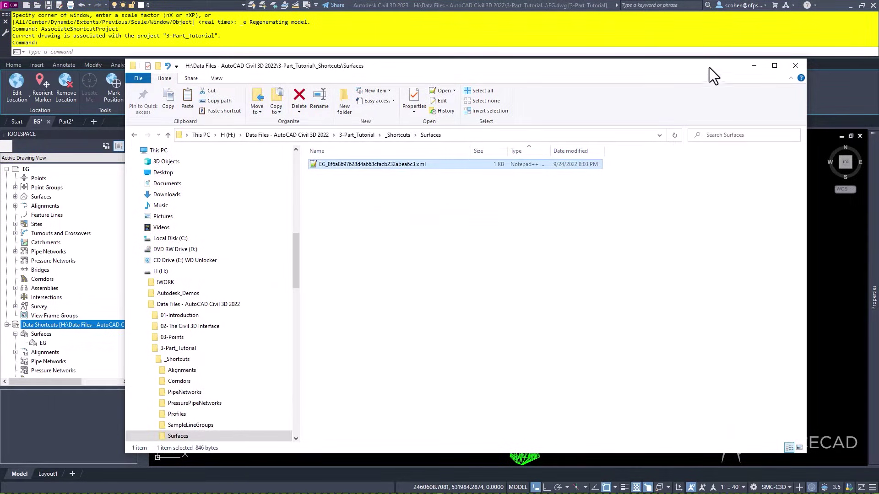
left_click(756, 70)
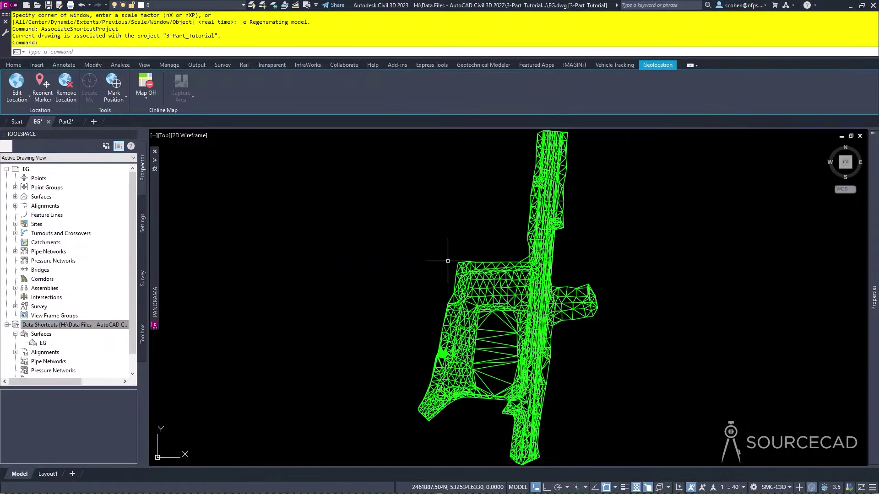
Switch to the Part2 drawing, select all its circles to review their properties, and clear the selection
left_click(71, 120)
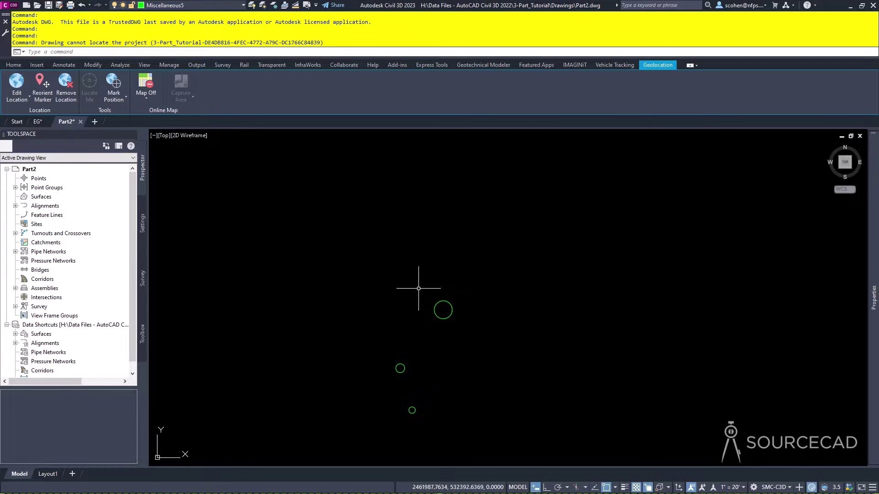
middle_click(393, 291)
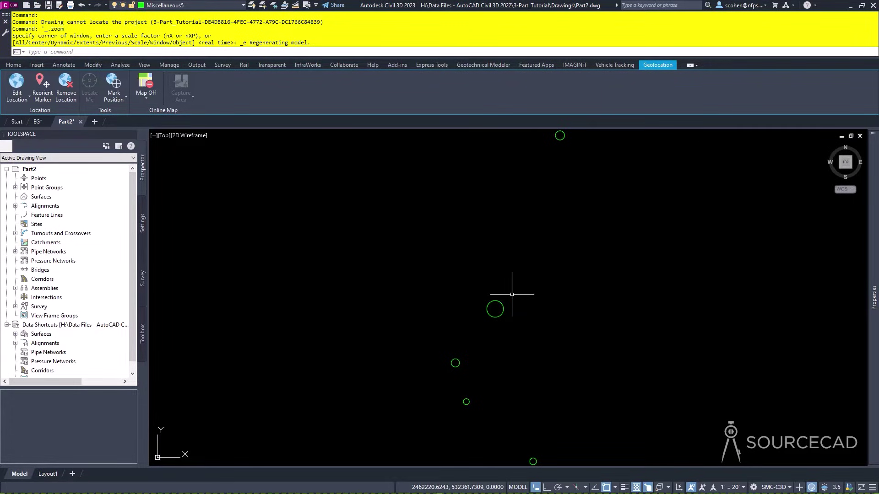
key("ctrl+a")
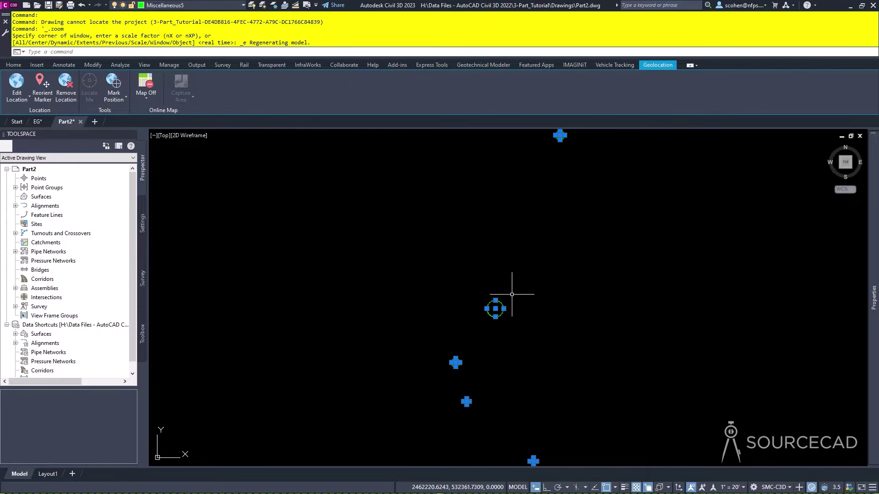
double_click(497, 308)
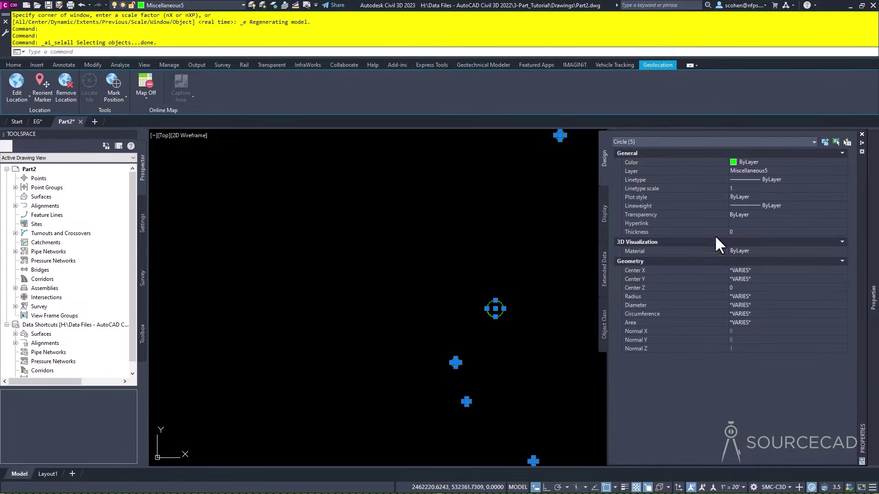
key("ctrl+1")
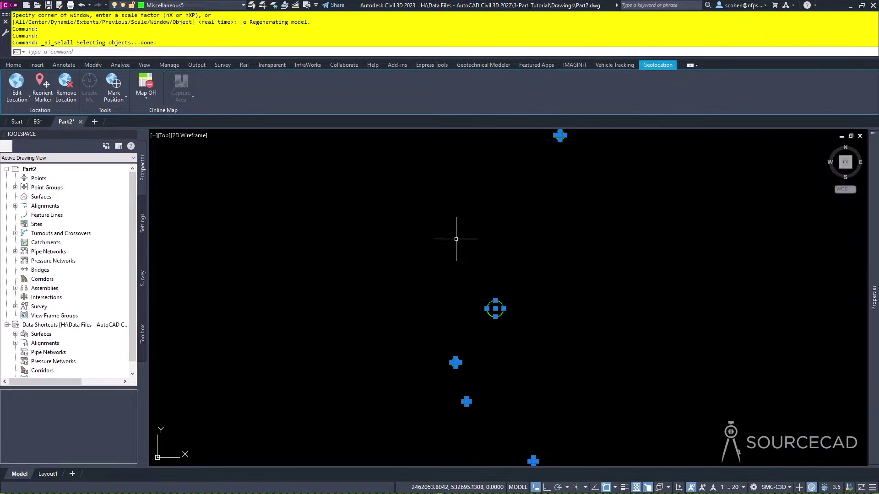
key("Escape")
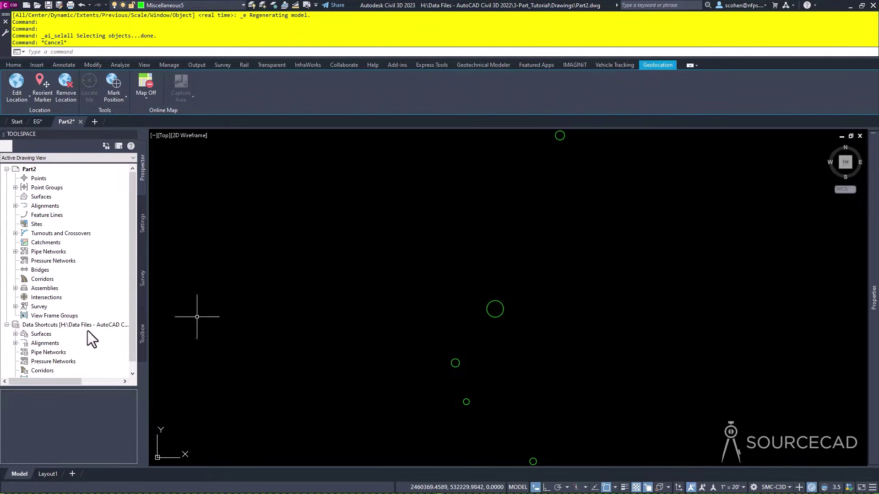
Associate the 3-Part_Tutorial data shortcuts project with the current Part2 drawing
right_click(73, 326)
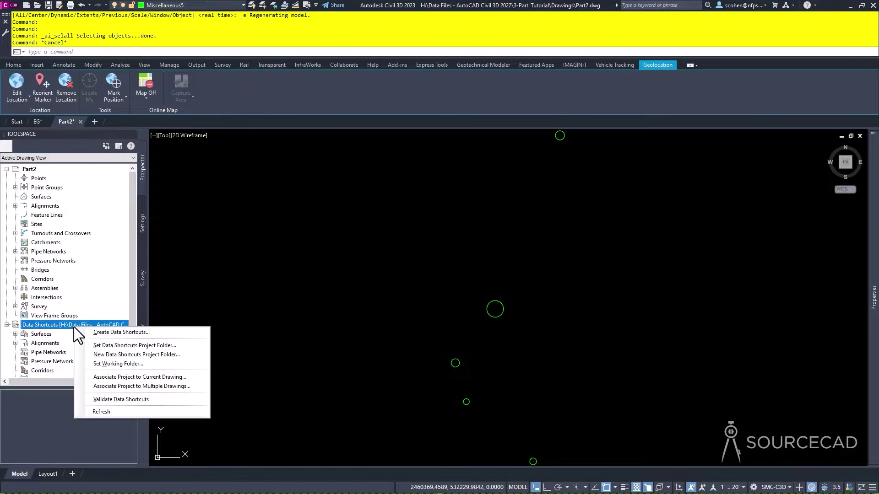
left_click(152, 377)
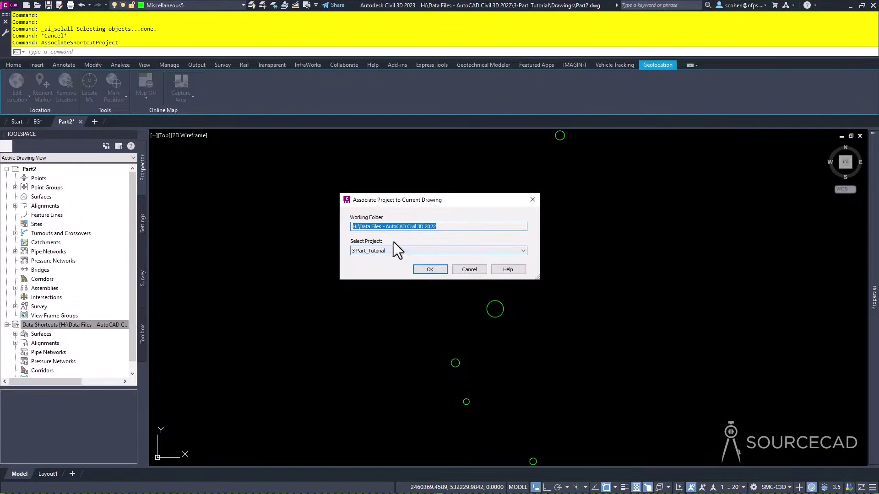
left_click(431, 269)
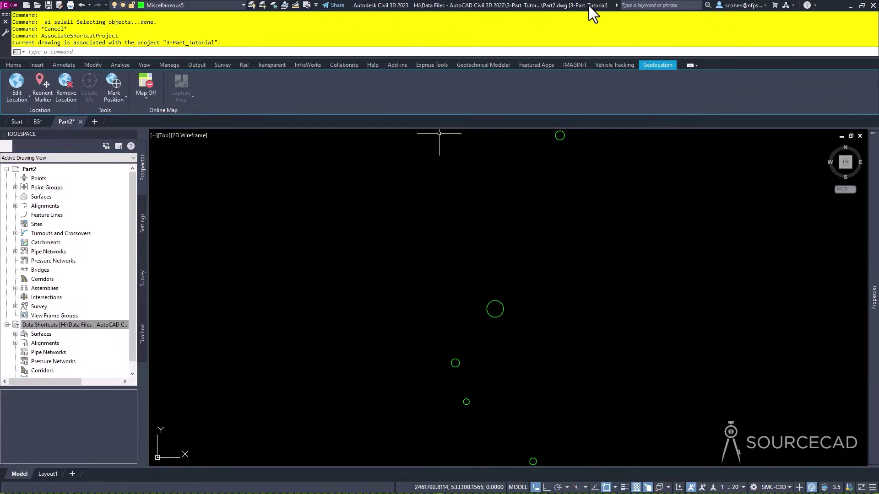
Create a reference to the EG surface data shortcut in Part2, using the _No Display surface style
left_click(28, 325)
left_click(15, 334)
left_click(54, 342)
left_click_drag(51, 343, 399, 313)
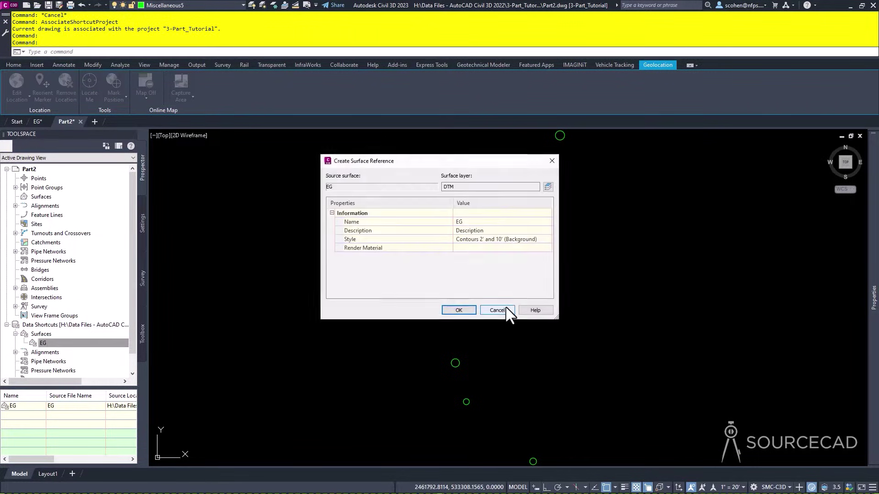
left_click(545, 239)
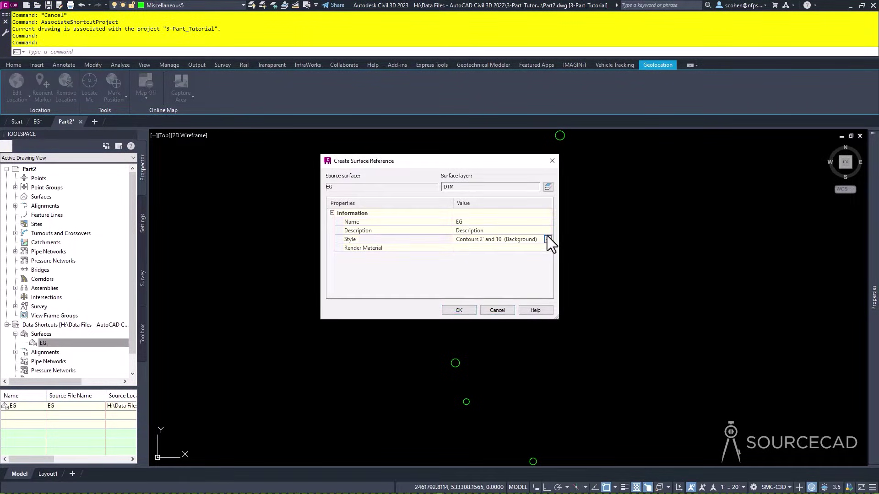
left_click(547, 238)
left_click(430, 236)
left_click(422, 246)
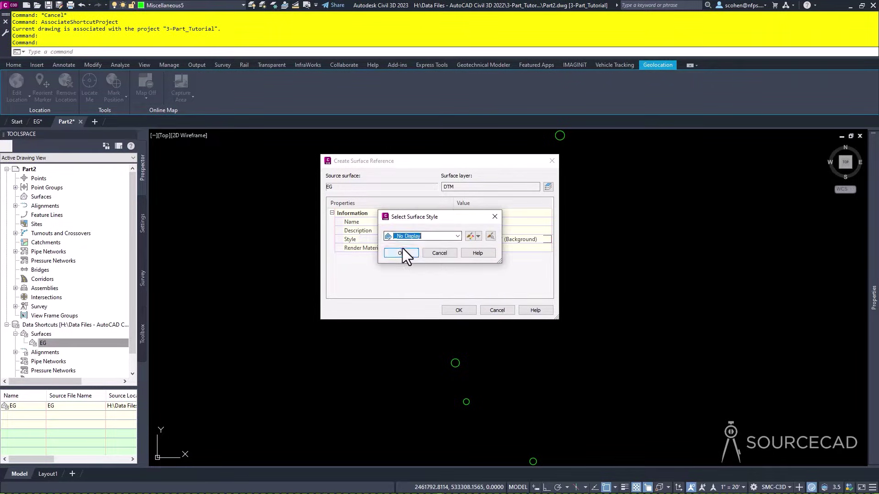
left_click(402, 252)
left_click(463, 310)
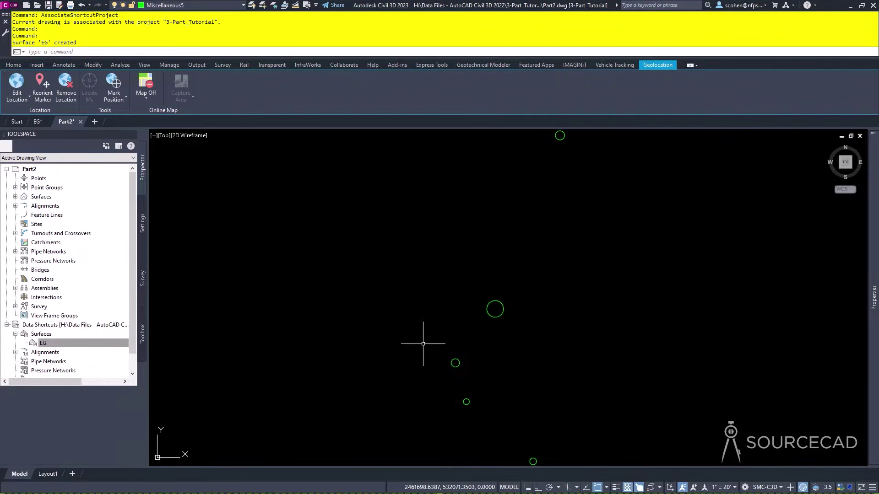
Attach TOPO.dwg from the References folder as an overlay external reference with a relative path
type("xr")
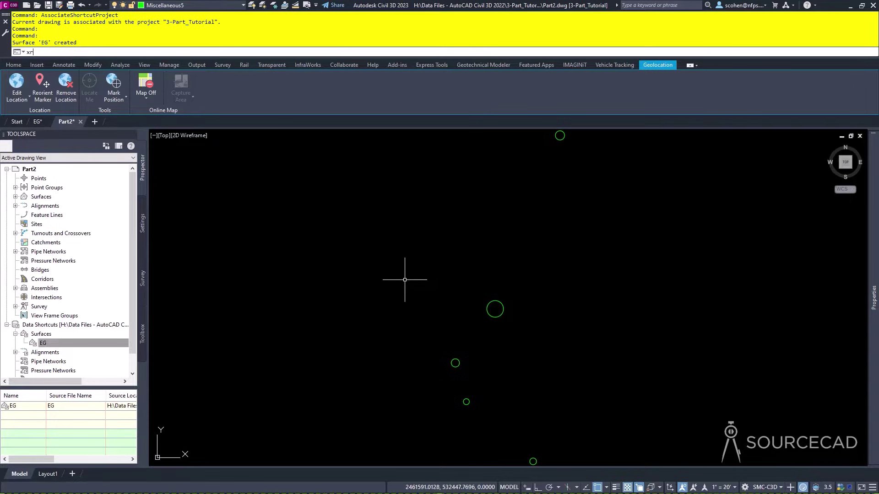
key("Return")
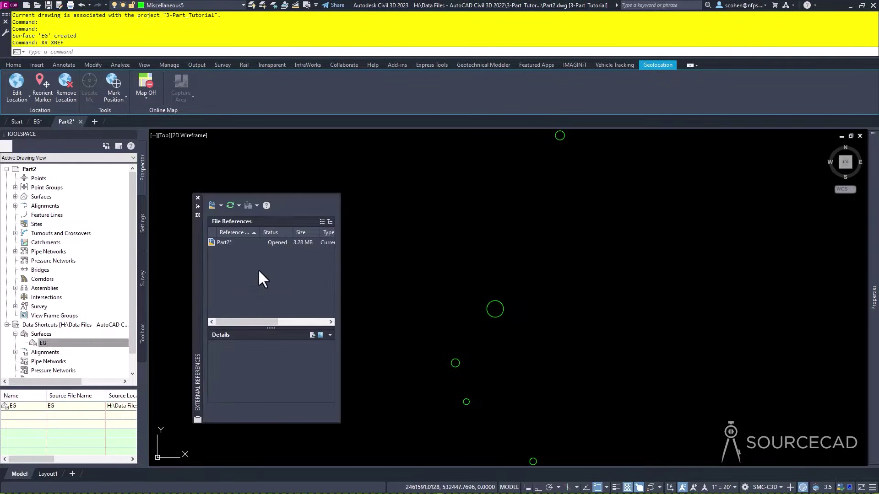
right_click(259, 271)
left_click(306, 301)
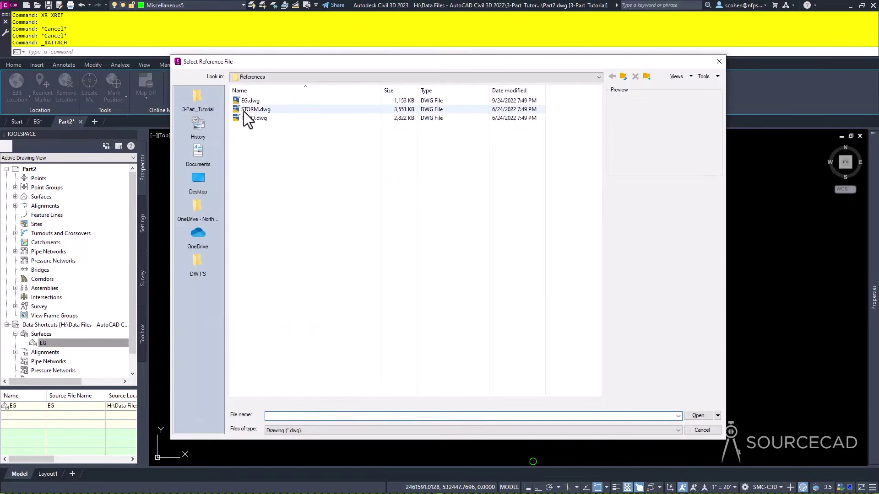
double_click(242, 117)
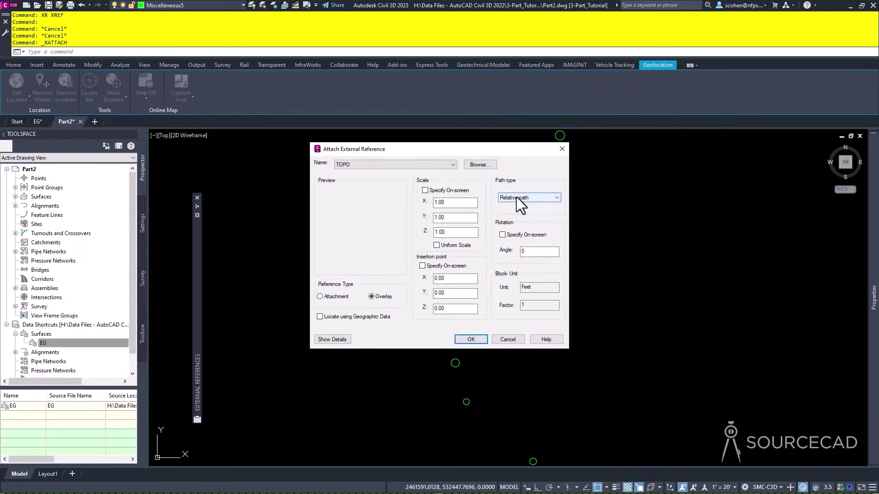
left_click(471, 339)
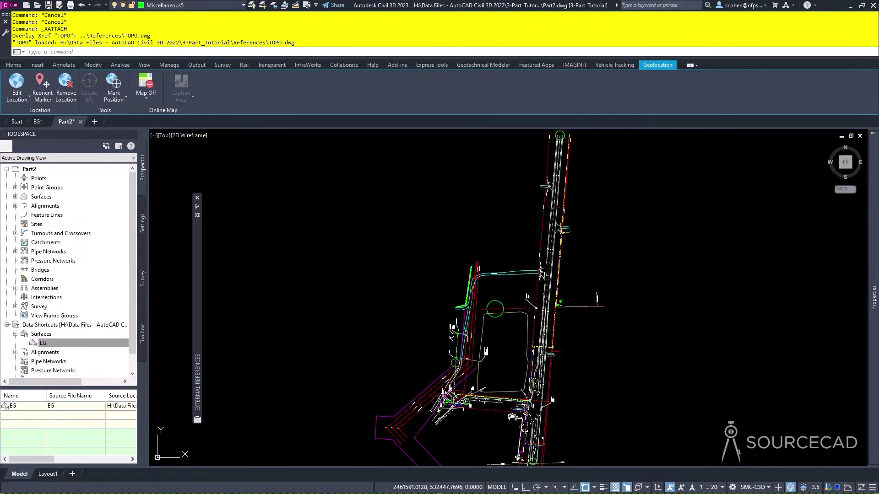
Examine the attached TOPO linework and check the EG surface elevation at several spots across the site
middle_click_drag(494, 360, 500, 234)
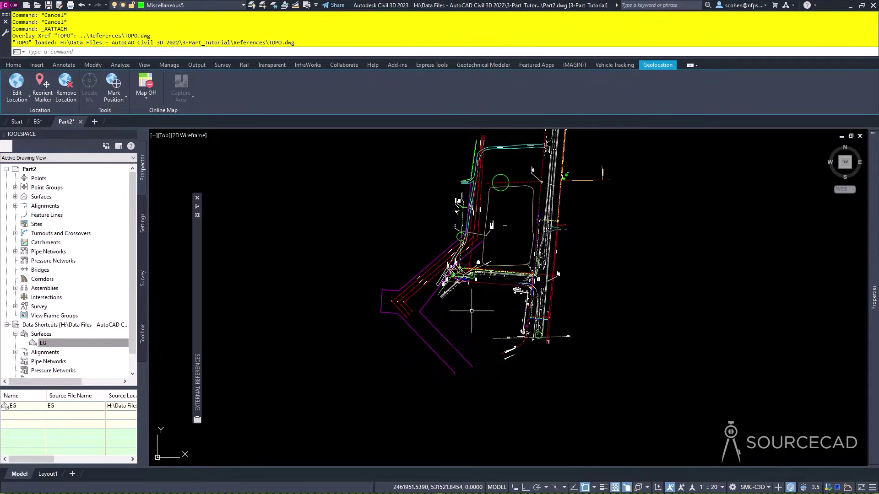
key("ctrl")
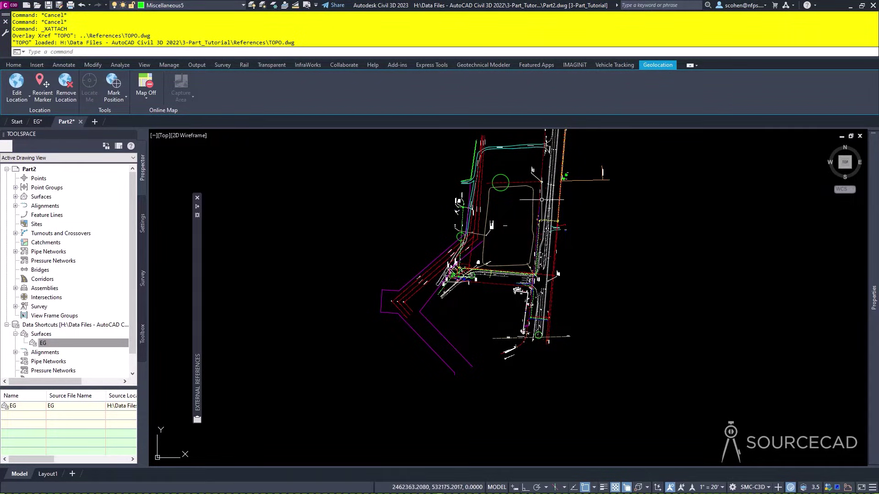
mouse_move(531, 197)
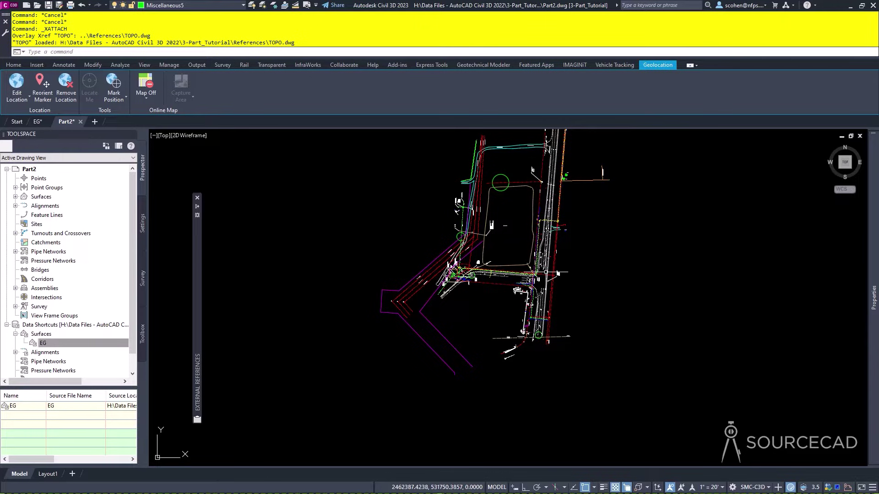
middle_click_drag(540, 192, 545, 233)
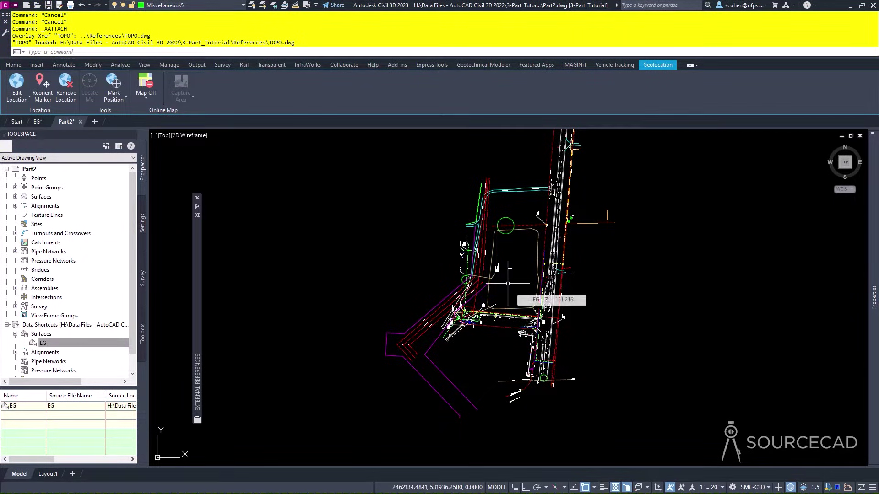
scroll(494, 258, "up", 4)
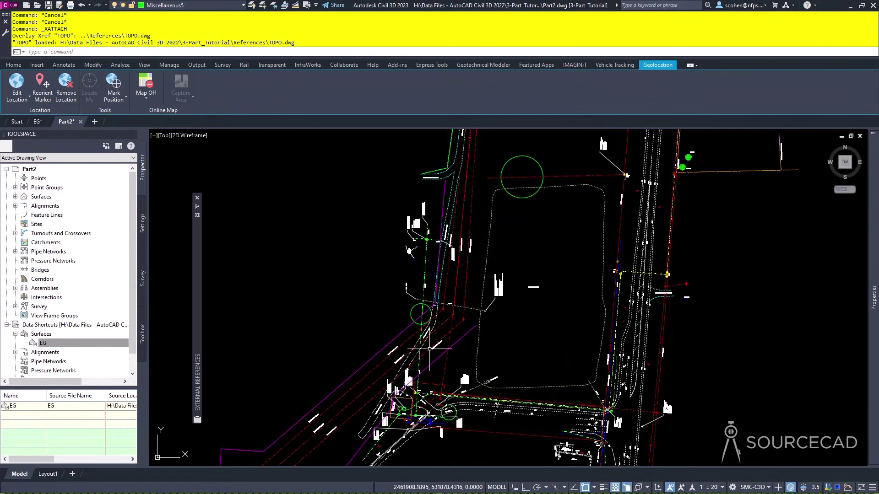
middle_click_drag(542, 223, 441, 332)
mouse_move(525, 257)
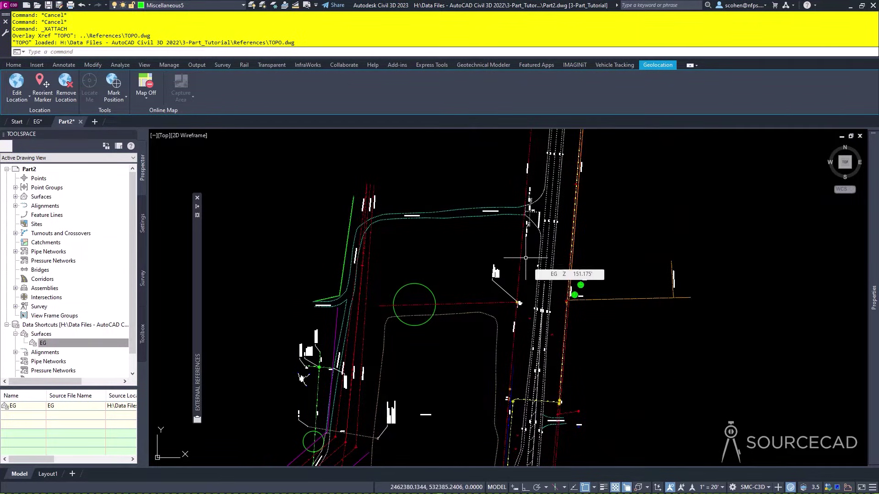
scroll(518, 240, "down", 2)
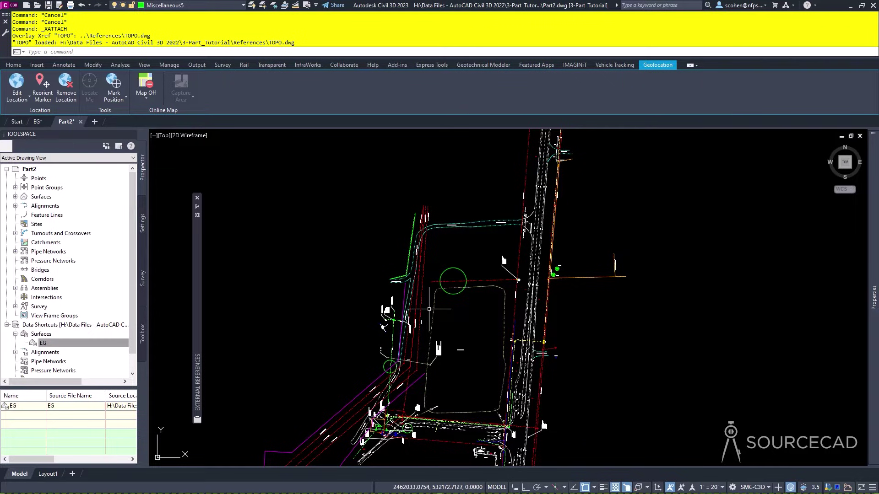
Create a centerline alignment named US 129 with starting station 100+00, no site and the Proposed style
scroll(467, 298, "up", 2)
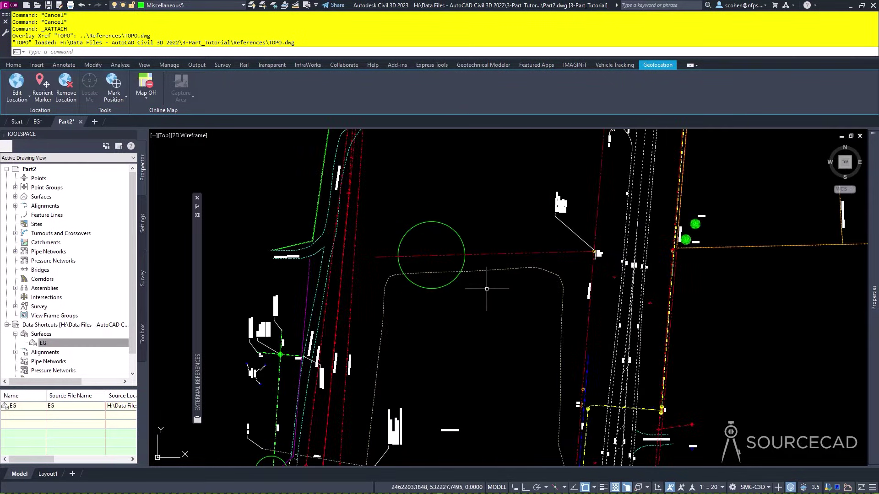
scroll(495, 275, "down", 1)
scroll(325, 271, "down", 2)
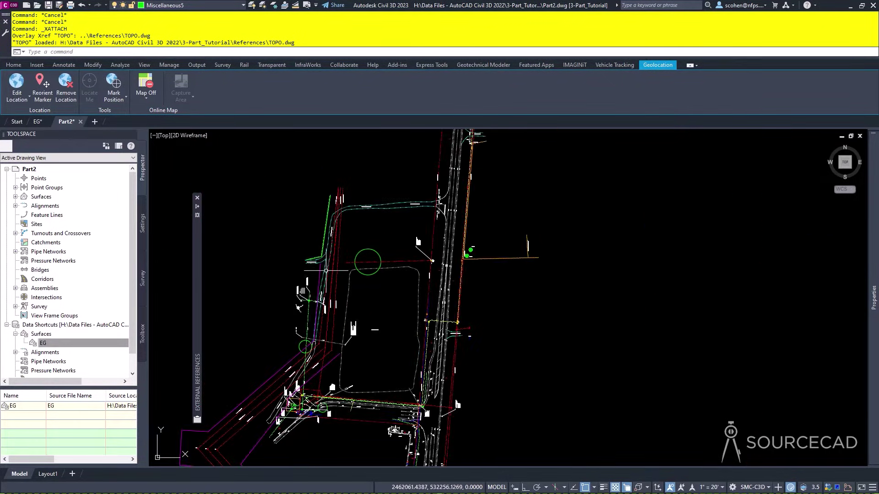
left_click(15, 67)
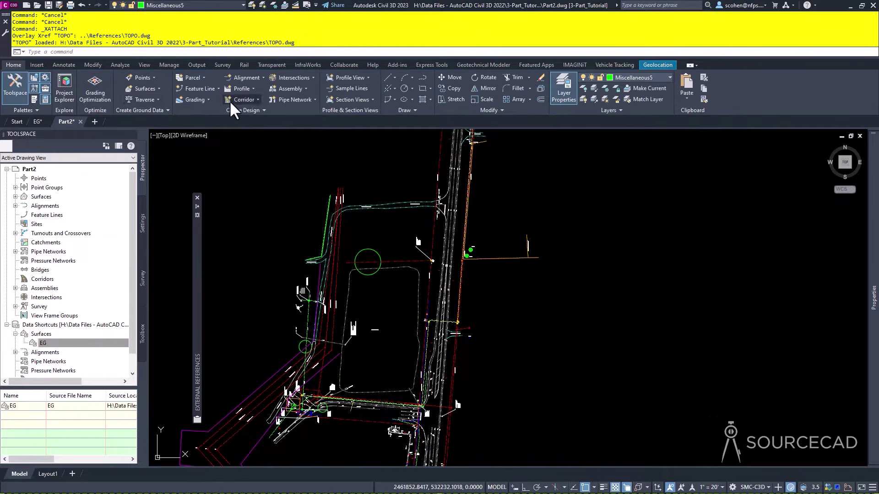
left_click(251, 77)
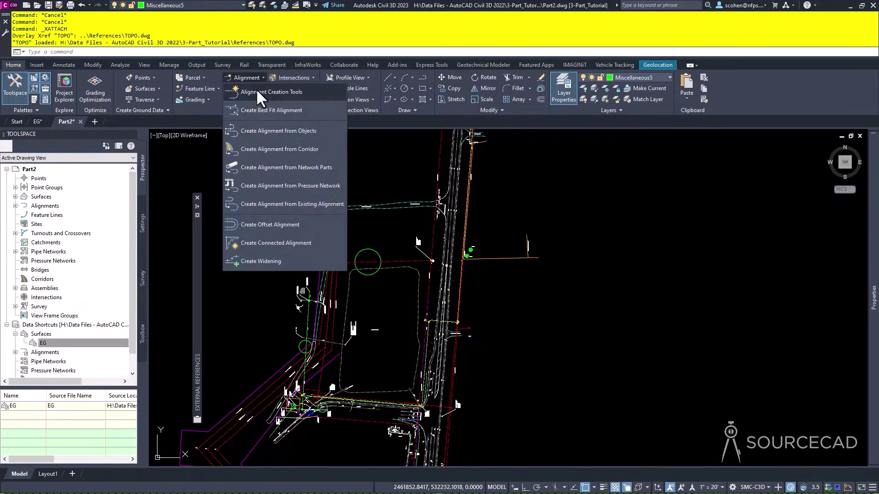
left_click(258, 92)
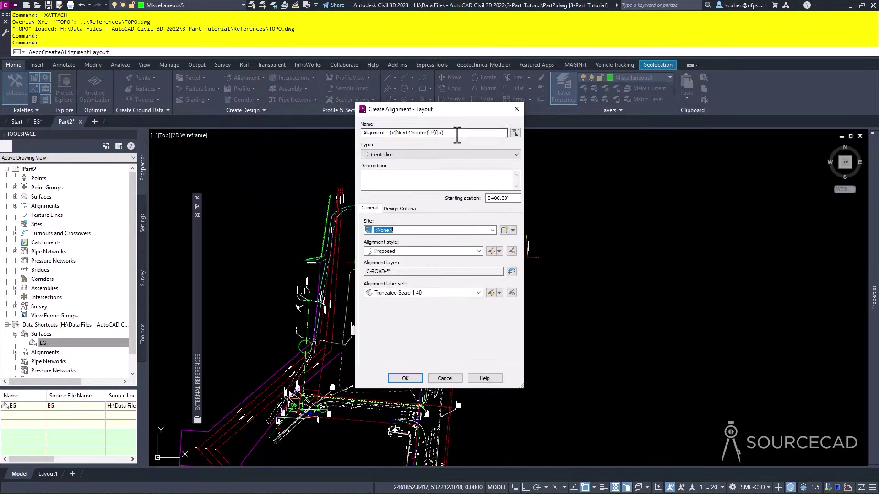
triple_click(457, 133)
type("US 129")
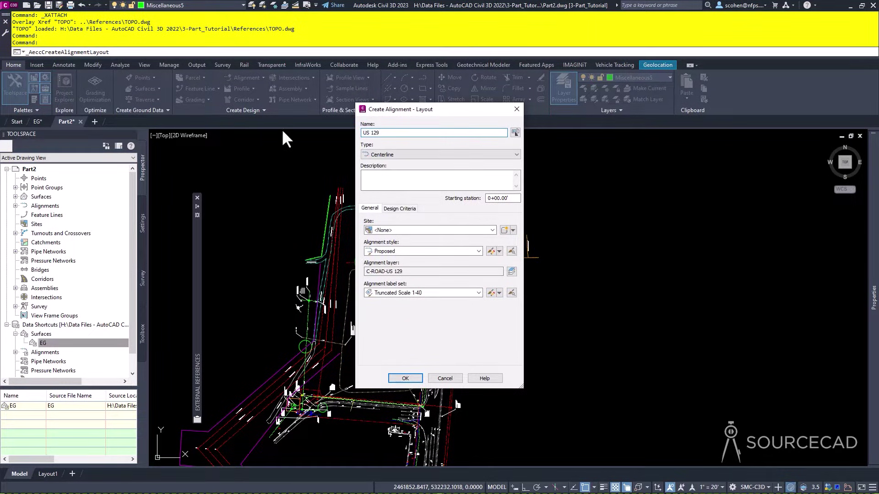
left_click(489, 198)
type("10")
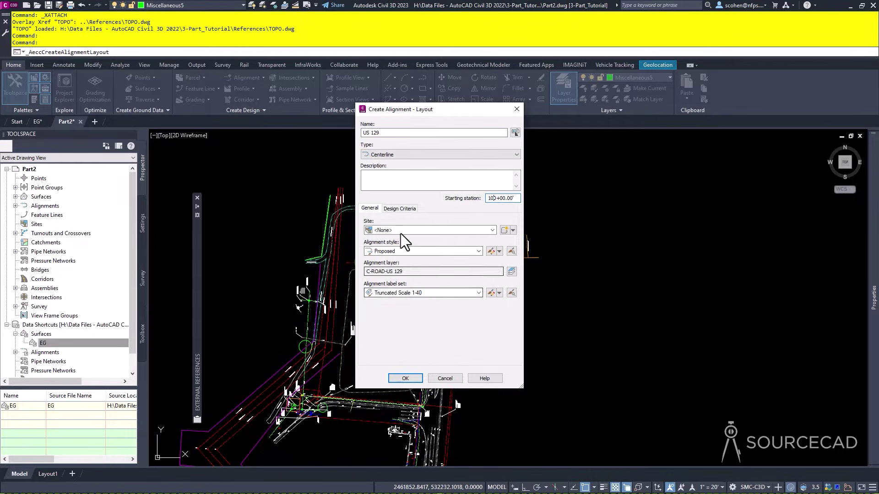
left_click(403, 379)
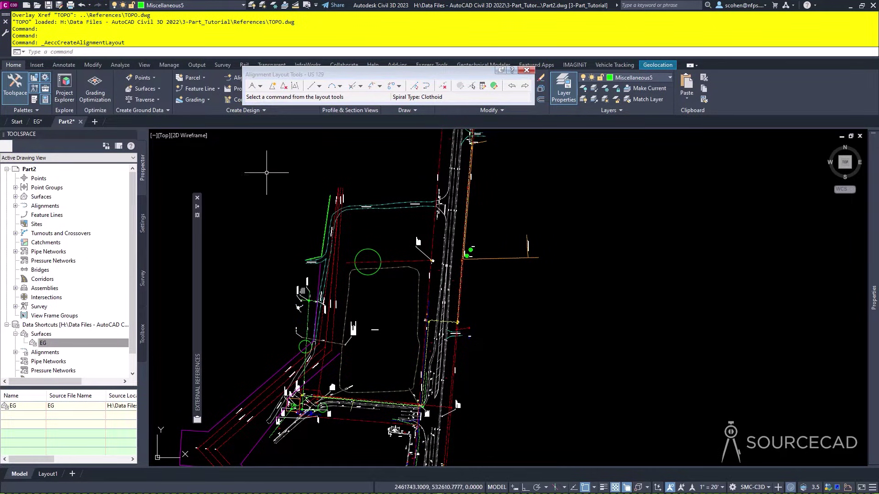
Lay out US 129 as one Tan-Tan (No Curves) tangent from the south end circle's center to the north end circle's center
left_click(252, 88)
middle_click_drag(412, 321, 466, 164)
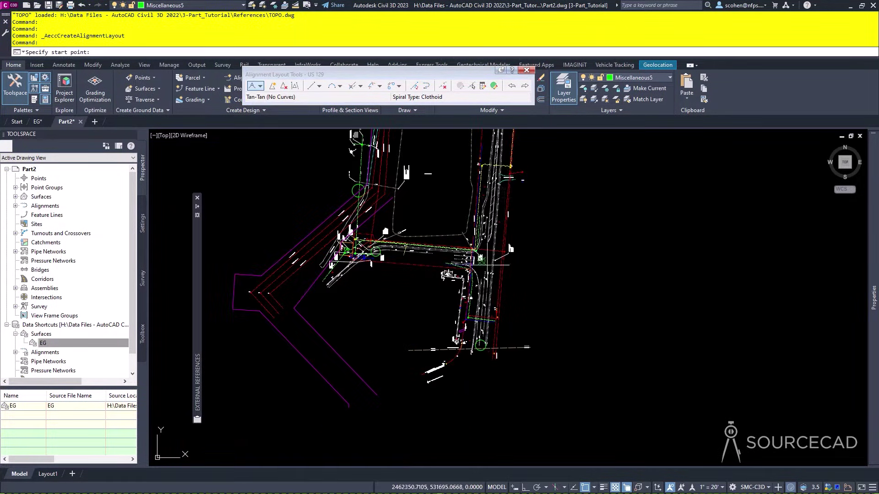
right_click(556, 333, "shift")
left_click(572, 245)
scroll(474, 314, "up", 6)
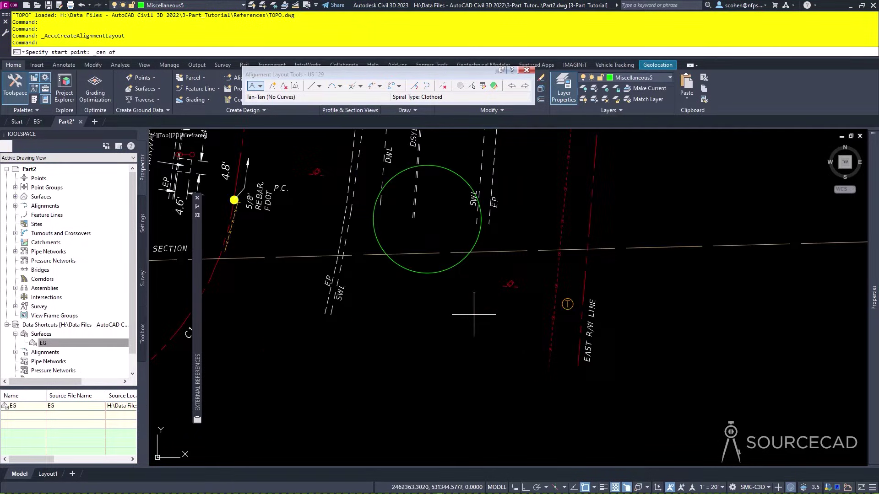
left_click(414, 272)
scroll(457, 256, "down", 5)
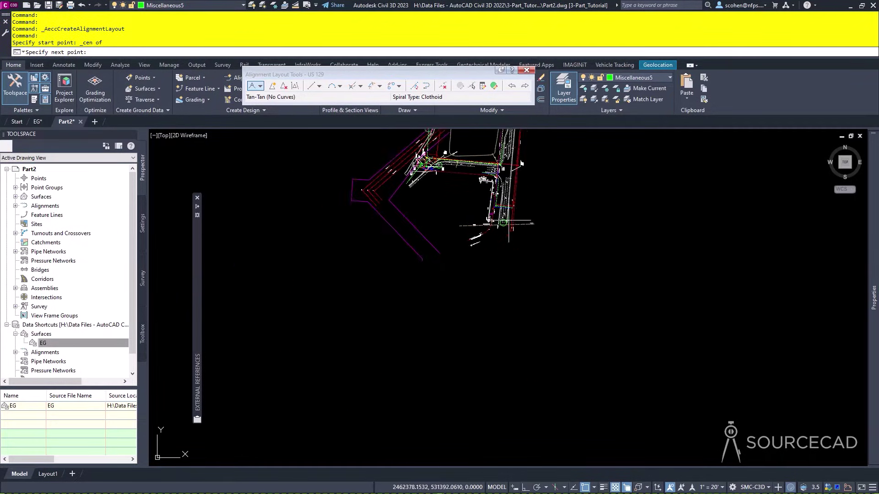
middle_click_drag(514, 245, 502, 294)
scroll(502, 294, "up", 5)
right_click(472, 212, "shift")
left_click(494, 346)
middle_click_drag(460, 174, 441, 232)
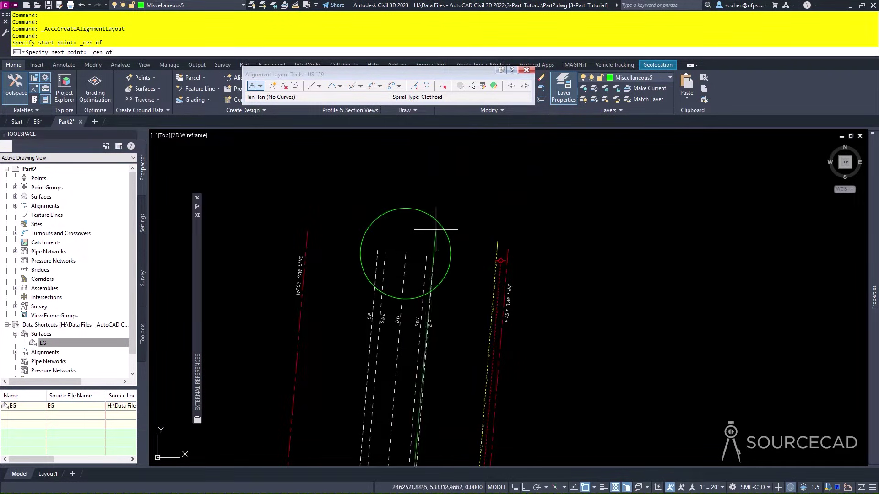
left_click(427, 207)
key("Escape")
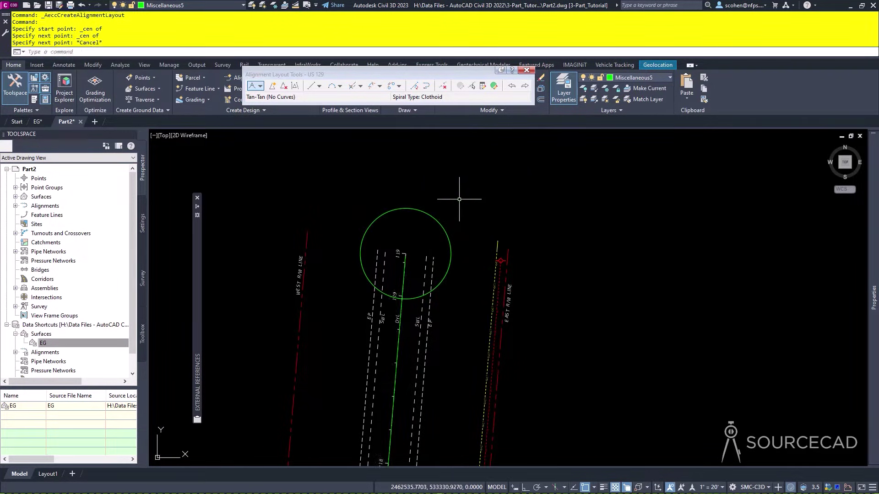
Create a centerline alignment named LOVES BYPASS with starting station 200+00, the Proposed style and the Truncated Scale 1-40 label set
scroll(453, 216, "down", 5)
middle_click_drag(443, 262, 502, 280)
key("Escape")
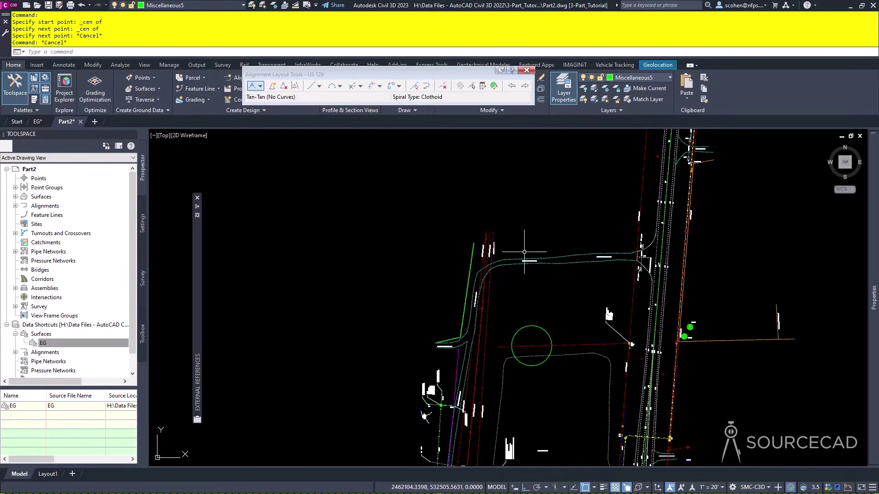
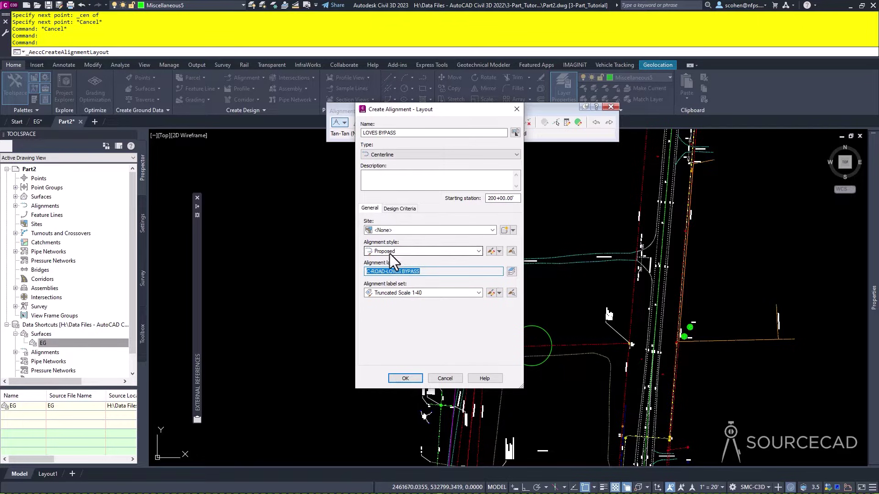
left_click(405, 379)
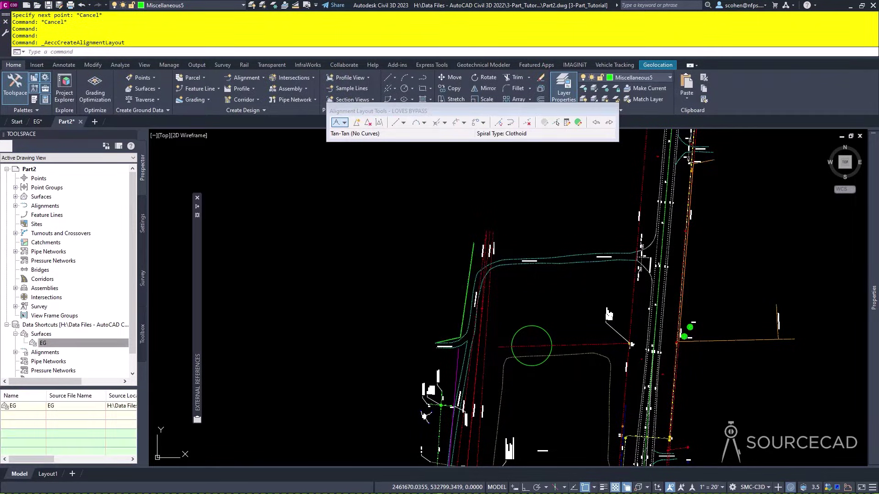
left_click(403, 123)
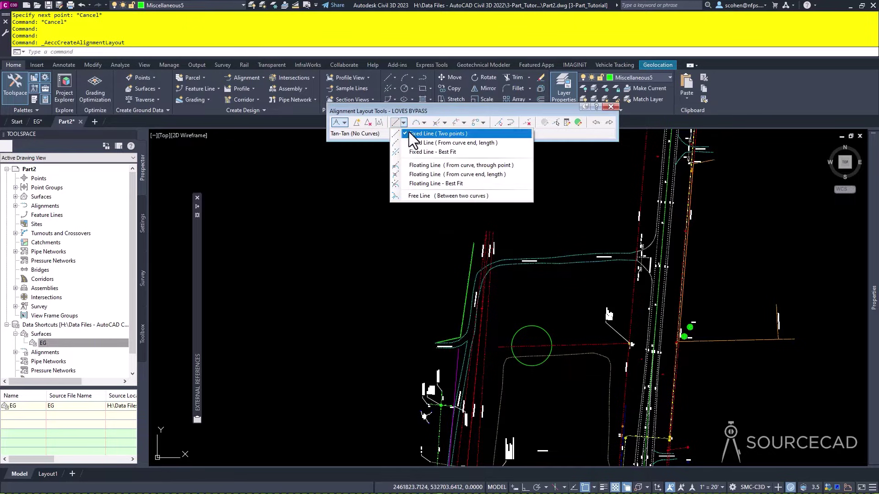
left_click(408, 131)
middle_click_drag(486, 276, 445, 146)
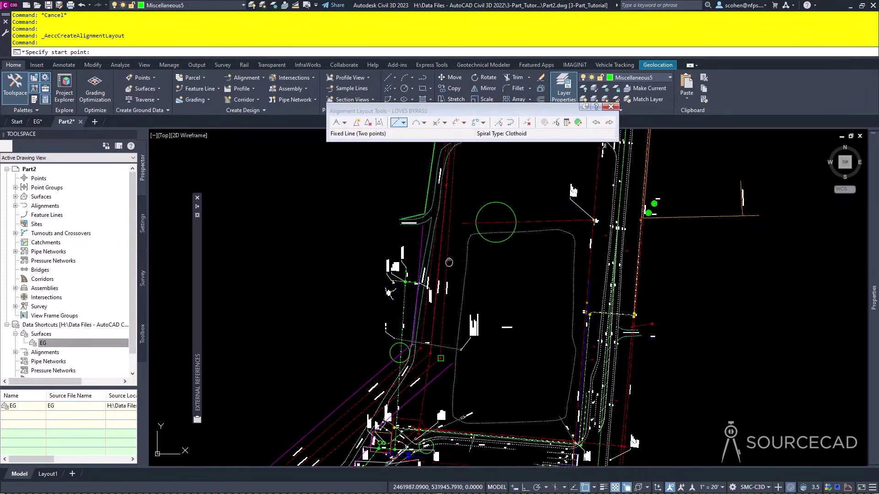
scroll(457, 349, "up", 5)
right_click(490, 349, "shift")
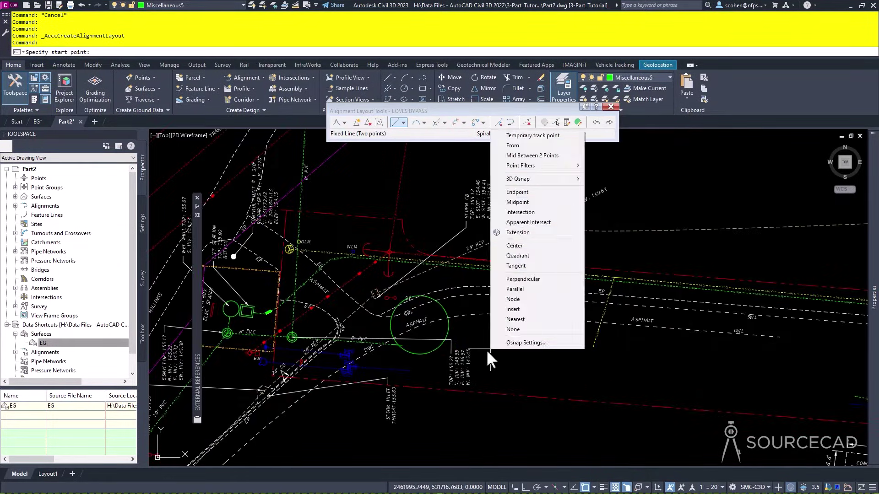
left_click(508, 245)
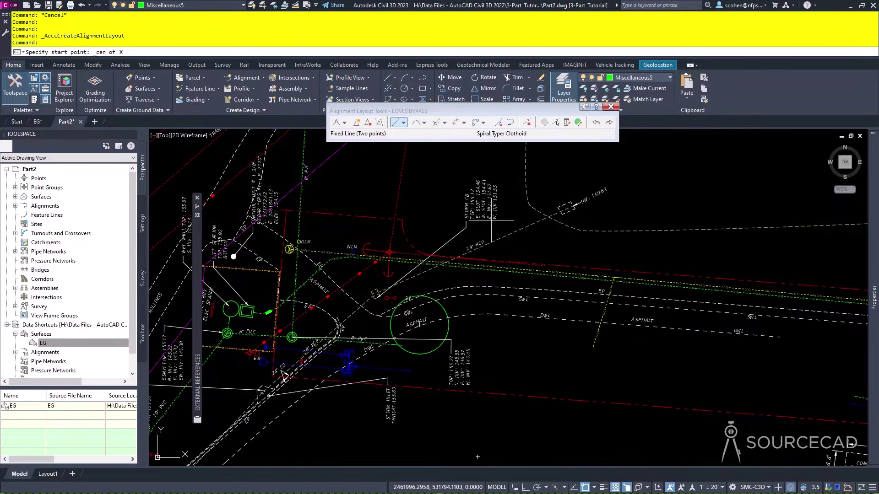
key("Escape")
scroll(472, 328, "down", 5)
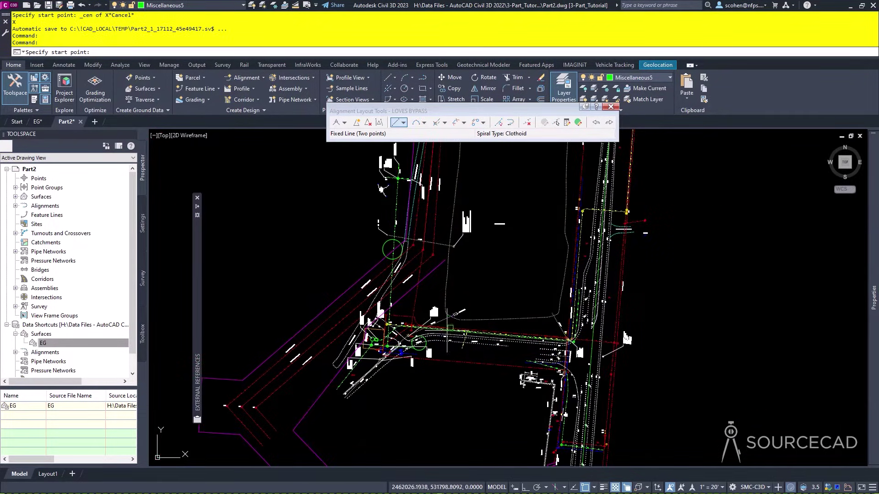
Draw a two-point fixed line from the center of the circle on the south asphalt road to the center of the circle northwest of it
scroll(435, 351, "up", 5)
right_click(389, 310, "shift")
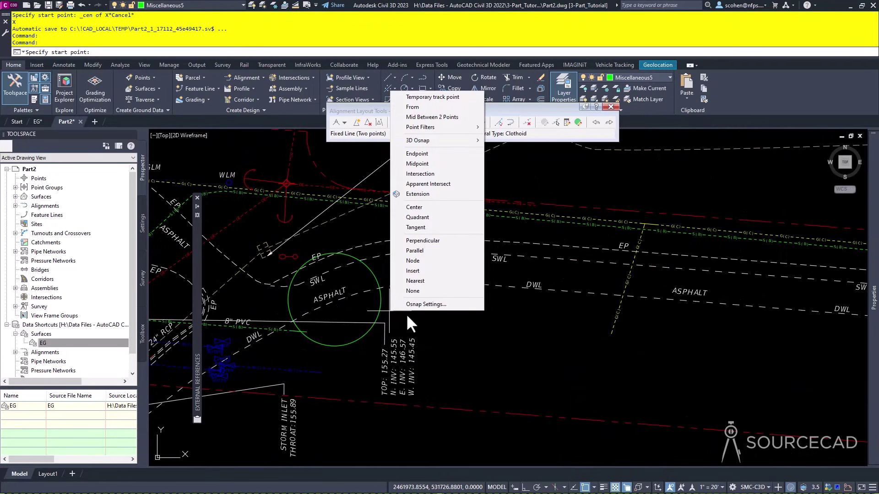
left_click(414, 207)
left_click(383, 310)
scroll(383, 310, "down", 3)
middle_click_drag(383, 310, 438, 362)
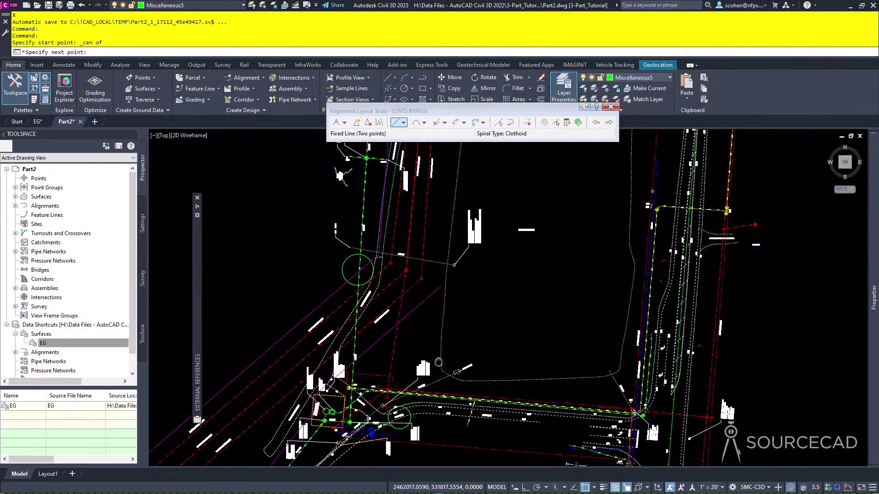
right_click(404, 273, "shift")
left_click(426, 398)
scroll(374, 246, "up", 4)
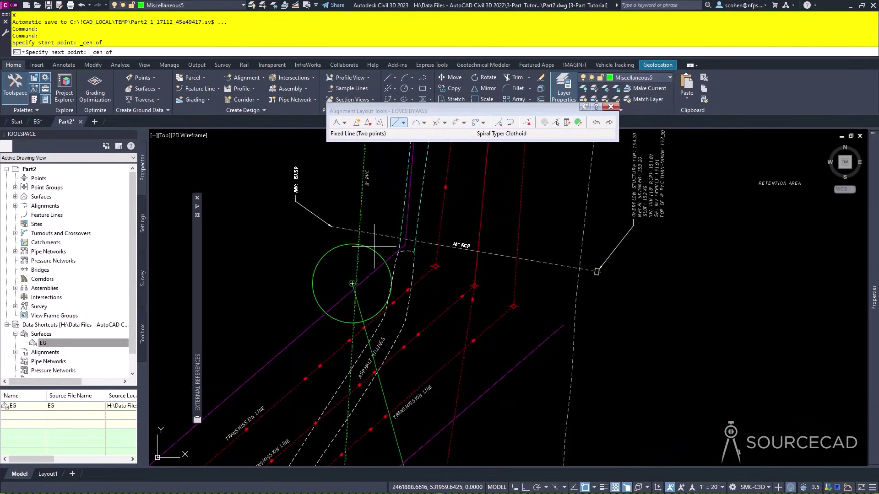
left_click(374, 246)
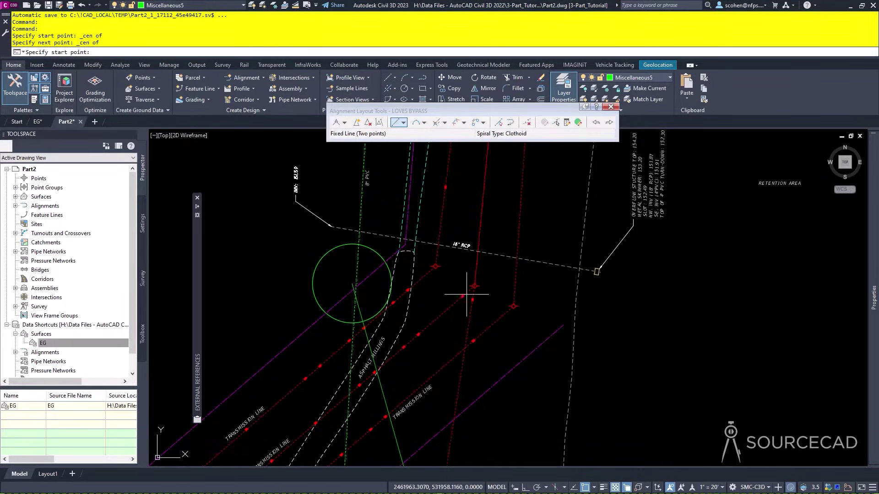
Draw a second two-point fixed line from the center of the circle north of the retention area, perpendicular to the US 129 alignment
mouse_move(484, 262)
middle_mouse_down()
mouse_move(412, 274)
mouse_move(377, 296)
mouse_move(393, 256)
mouse_move(345, 293)
middle_mouse_up()
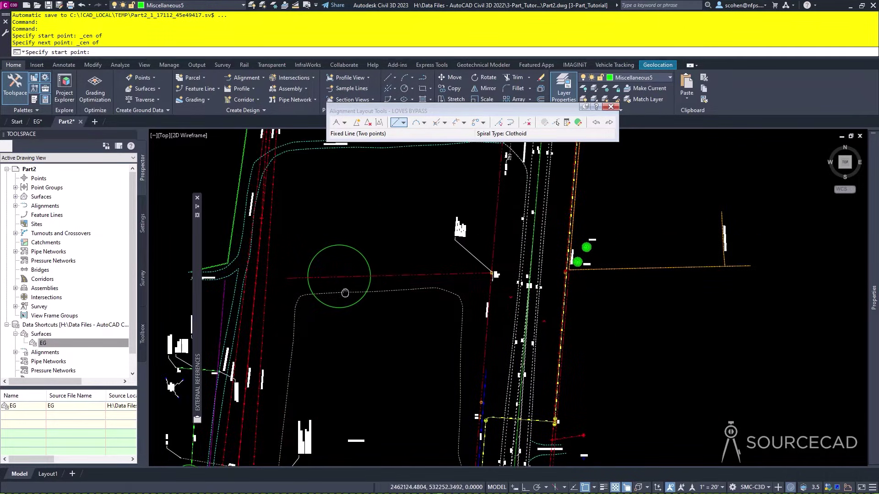
right_click(395, 228, "shift")
key("c")
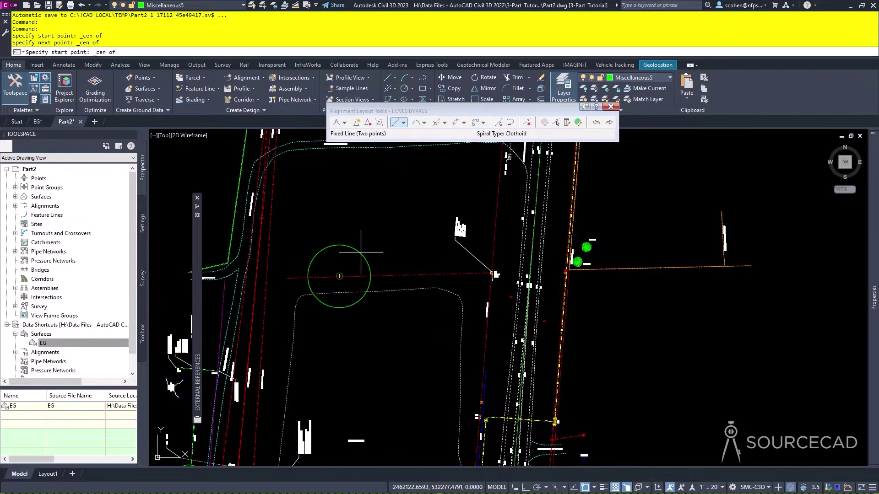
left_click(348, 265)
right_click(388, 218, "shift")
key("p")
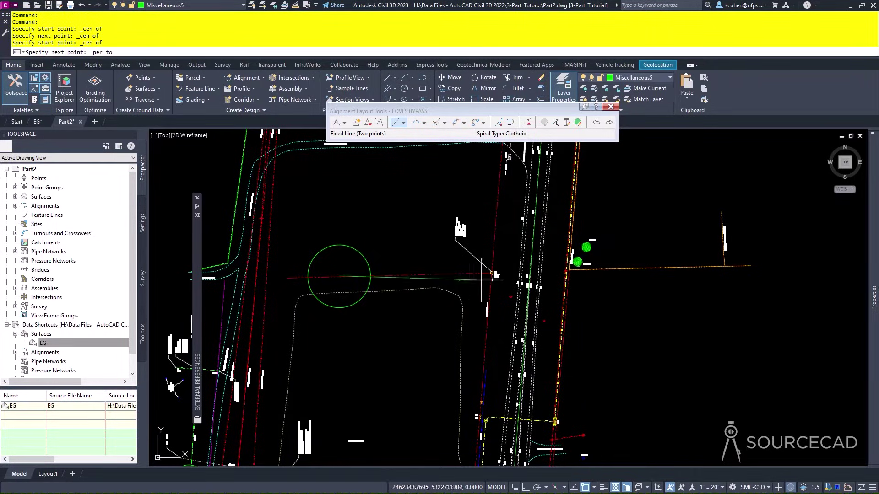
scroll(532, 255, "up", 5)
scroll(517, 257, "up", 2)
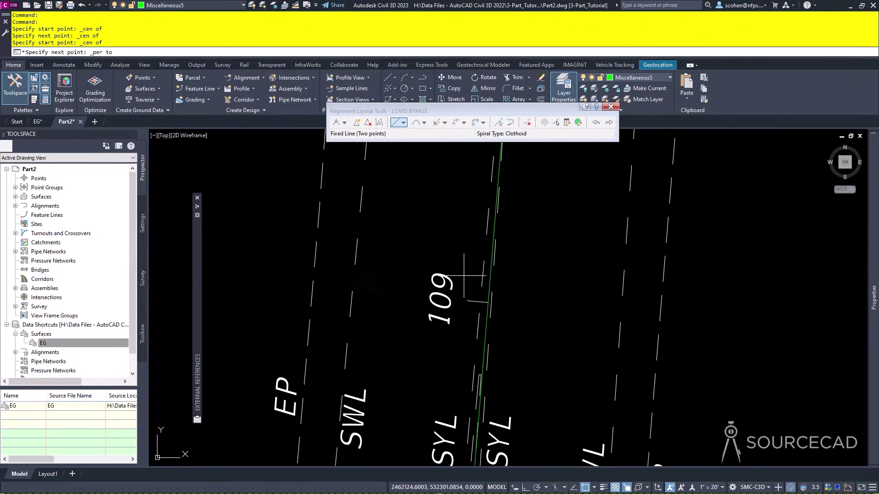
left_click(491, 276)
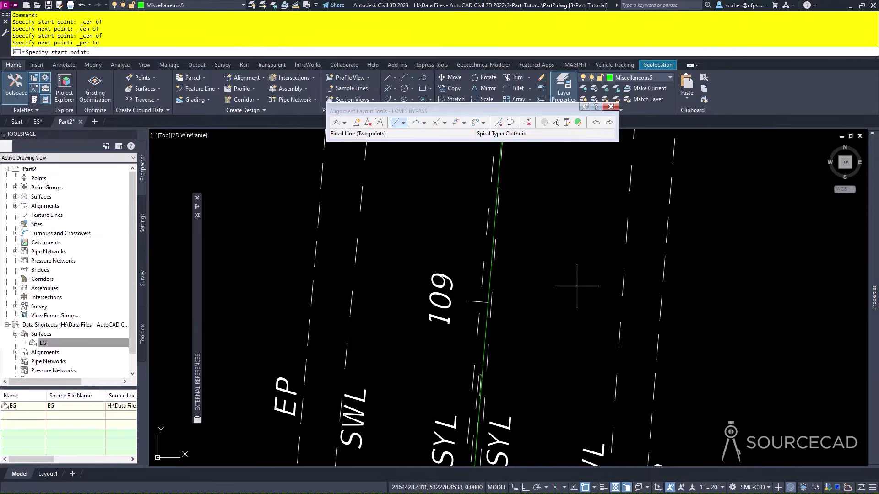
scroll(577, 286, "down", 3)
scroll(563, 288, "up", 3)
key("Escape")
scroll(545, 293, "down", 1)
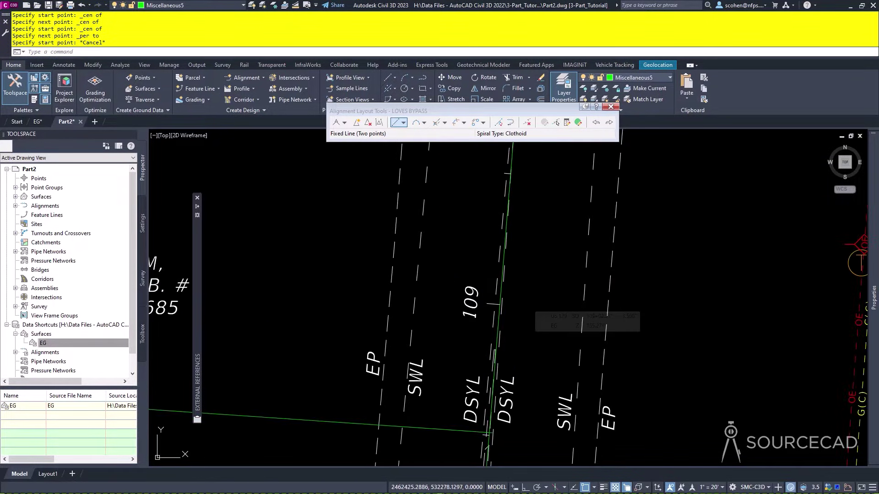
Add a free curve fillet with a radius of 250' and a solution angle less than 180 between the two LOVES BYPASS fixed lines
scroll(544, 302, "down", 10)
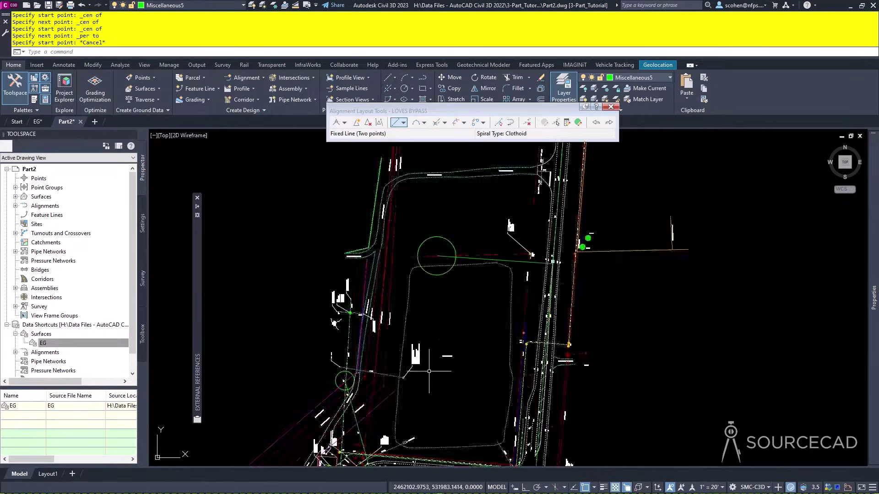
middle_click_drag(429, 371, 453, 313)
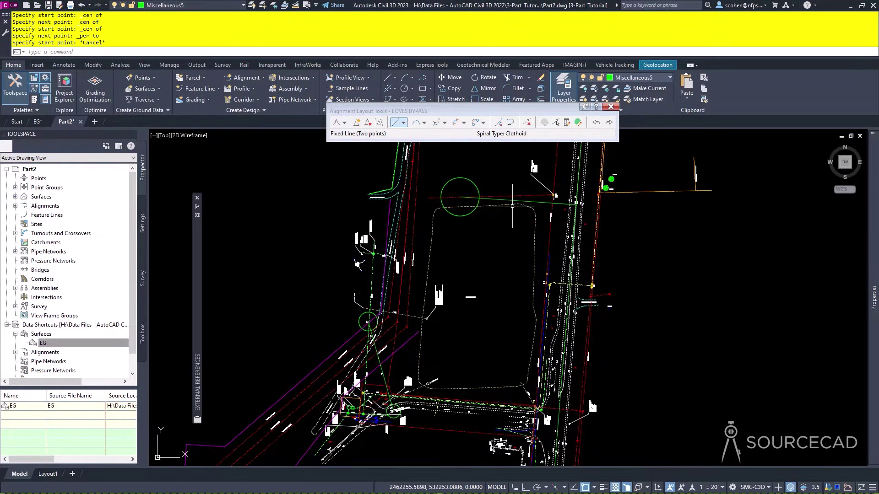
left_click(425, 123)
left_click(451, 197)
scroll(451, 197, "up", 2)
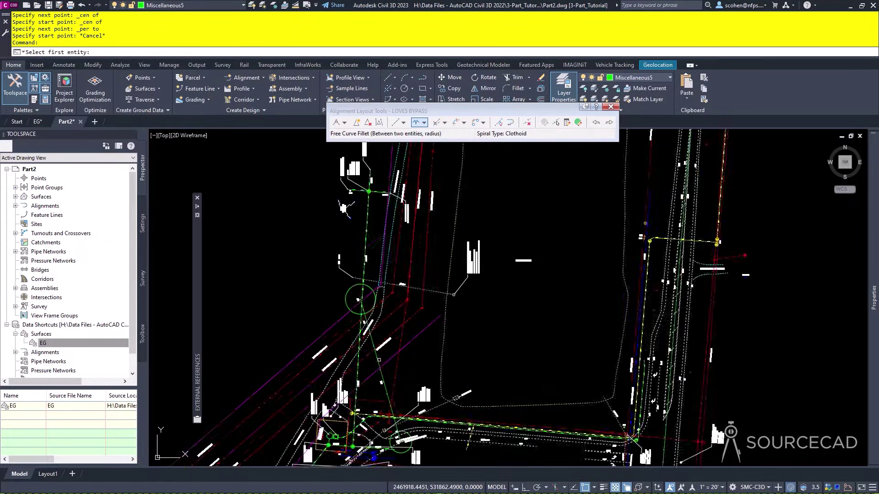
scroll(379, 360, "up", 3)
left_click(372, 346)
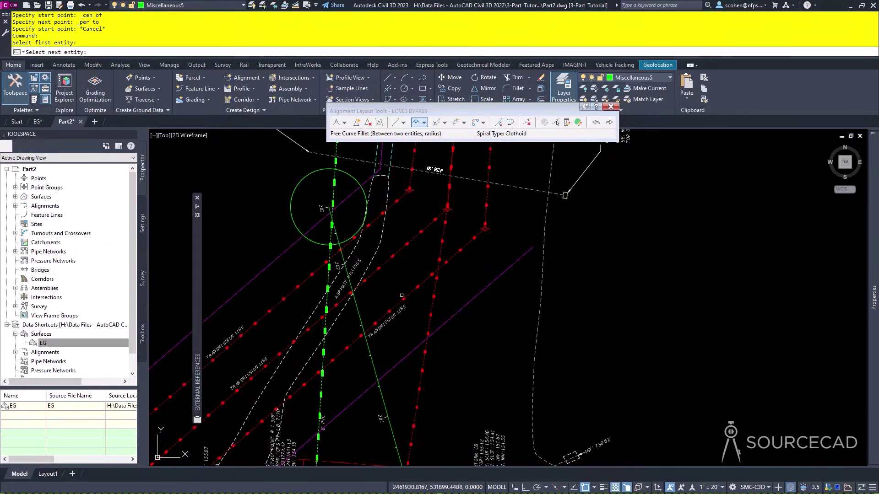
scroll(535, 222, "down", 3)
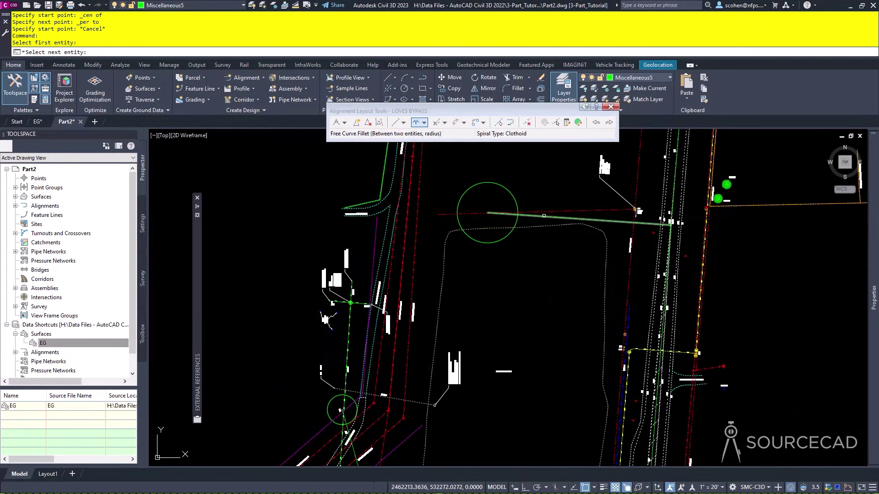
left_click(534, 217)
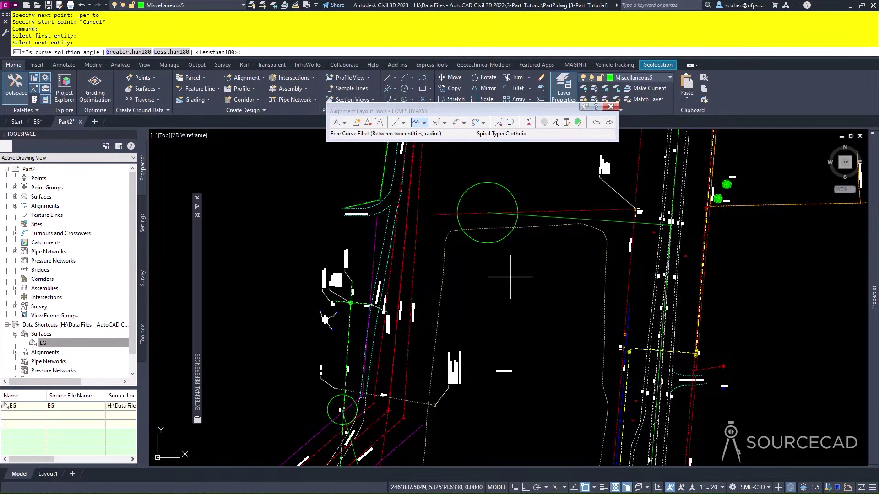
key("Return")
type("250")
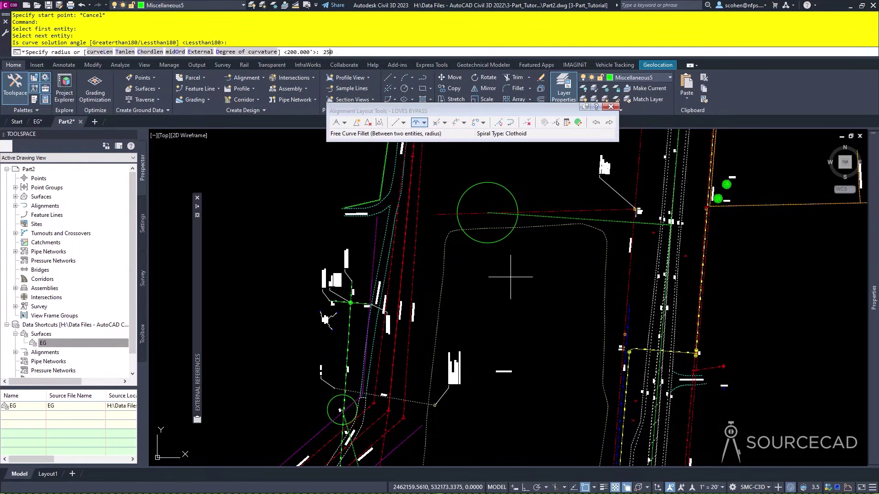
key("Return")
key("Escape")
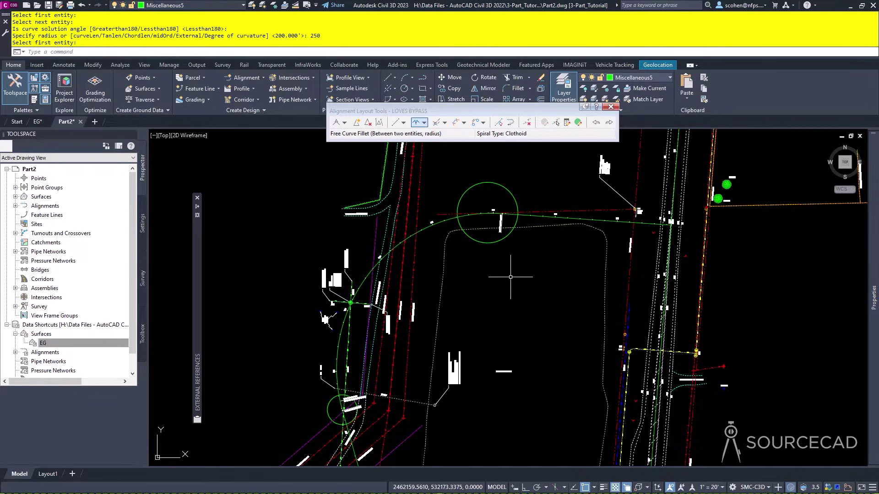
middle_click_drag(545, 376, 558, 329)
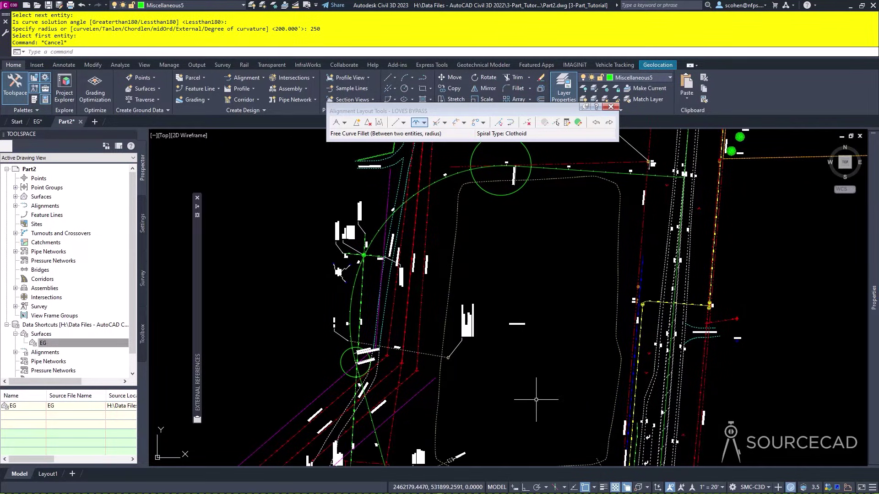
scroll(516, 461, "down", 2)
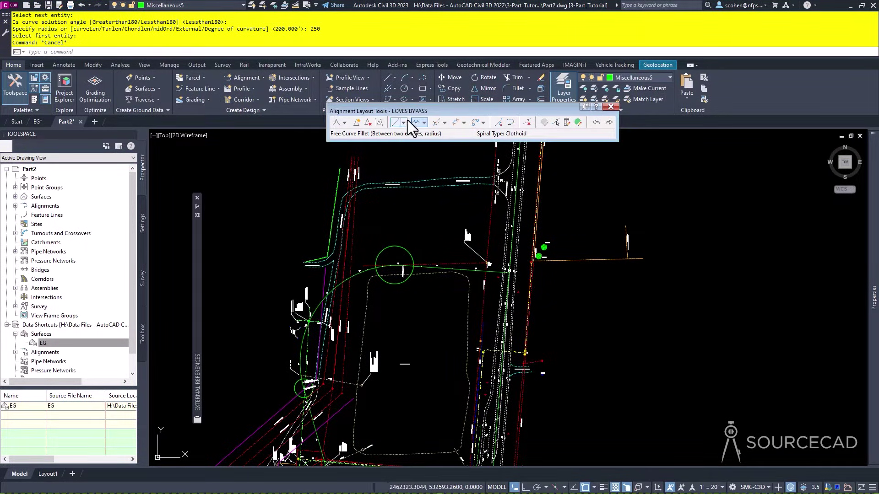
left_click(424, 123)
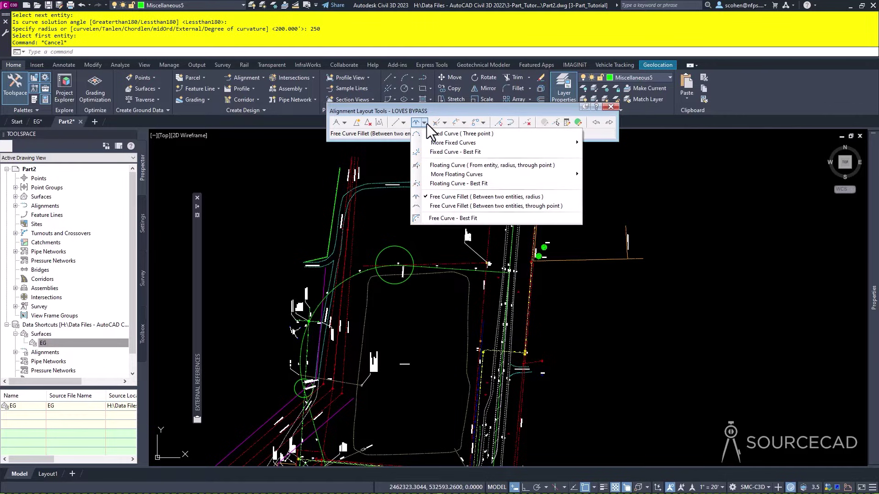
left_click(403, 123)
left_click(441, 109)
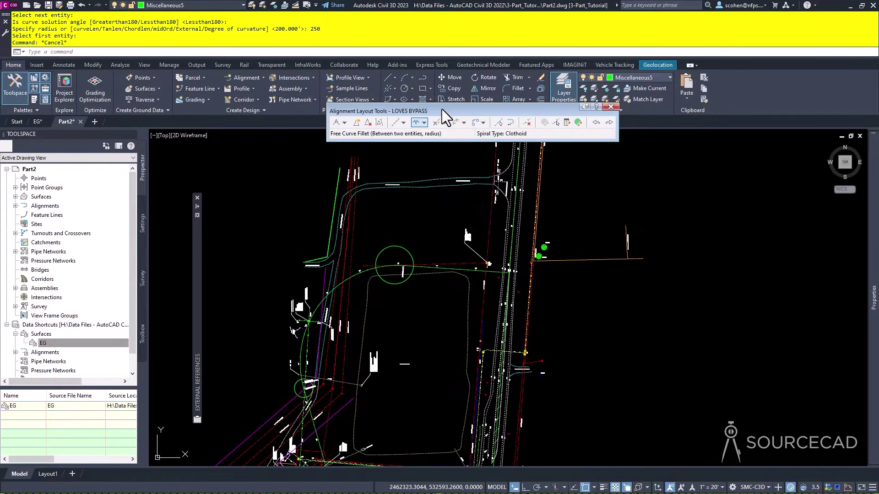
left_click(444, 123)
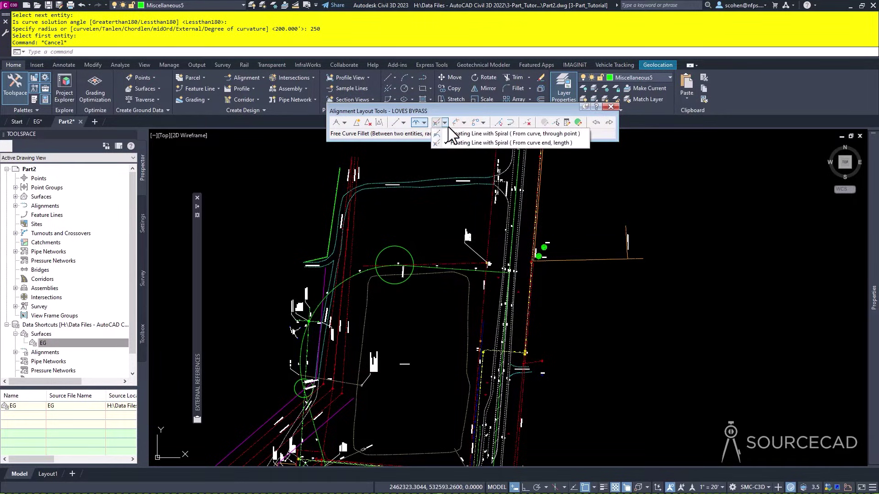
left_click(474, 112)
Close the alignment layout tools and add a surface profile of EG along the US 129 alignment
left_click(610, 107)
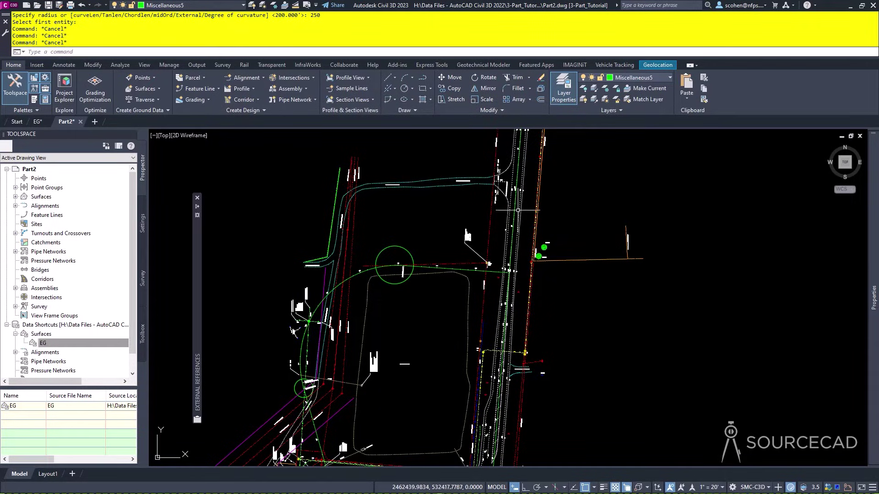
scroll(399, 237, "down", 2)
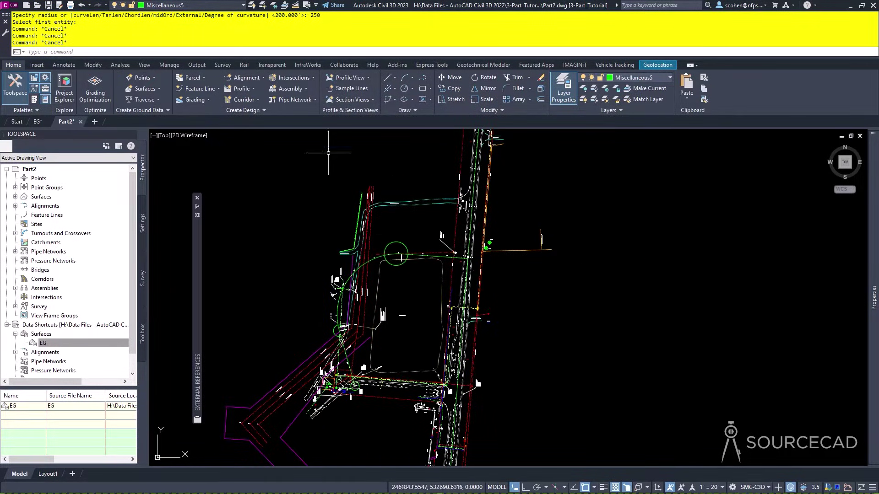
left_click(246, 87)
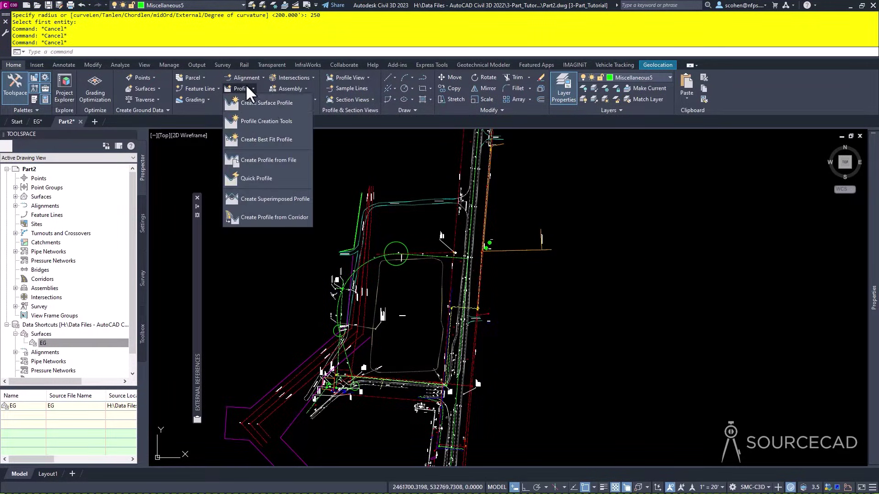
left_click(272, 103)
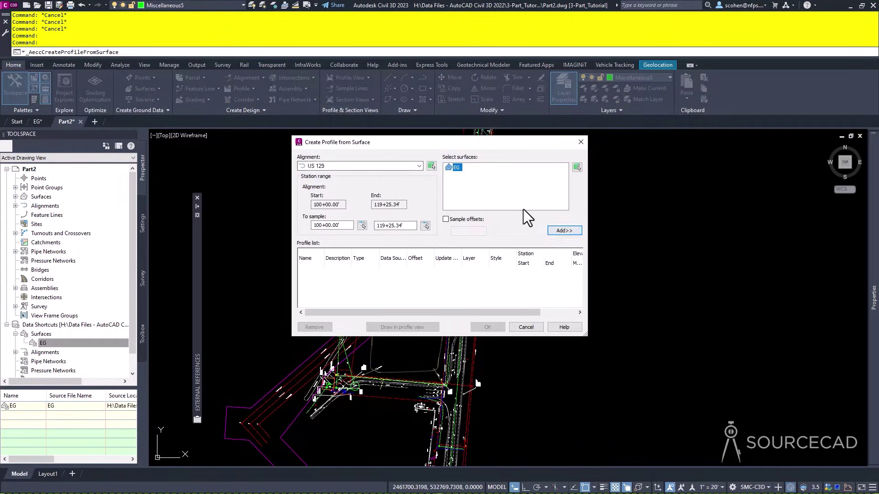
left_click(565, 231)
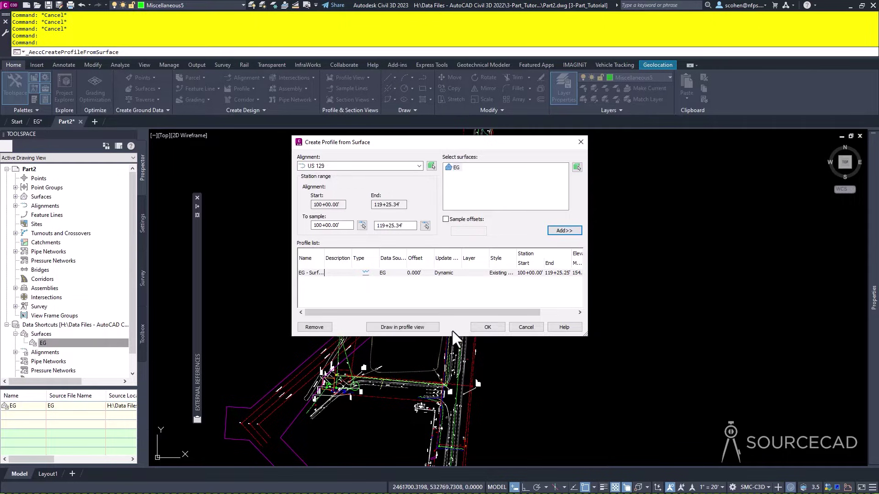
Draw the US 129 profile view with the FDOT 40 Horz x 4 Vert Scale 10x style in the empty area east of the site
left_click(419, 327)
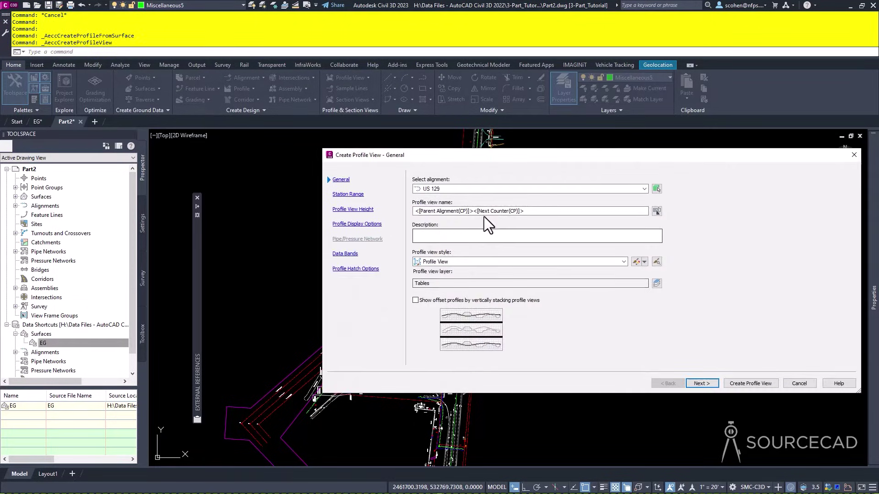
left_click(463, 264)
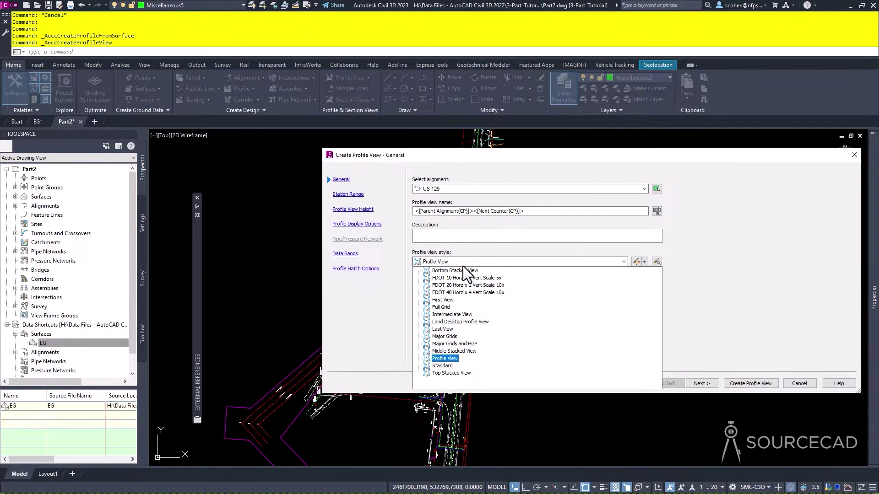
left_click(459, 292)
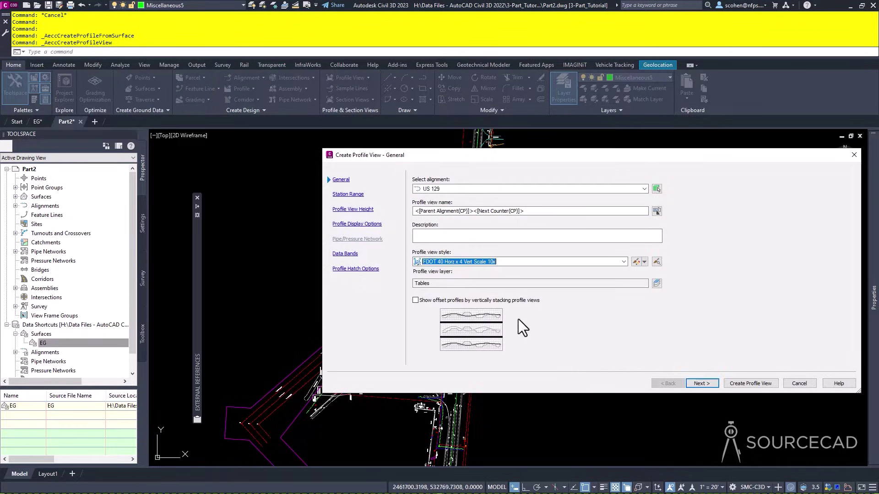
left_click(695, 383)
left_click(709, 384)
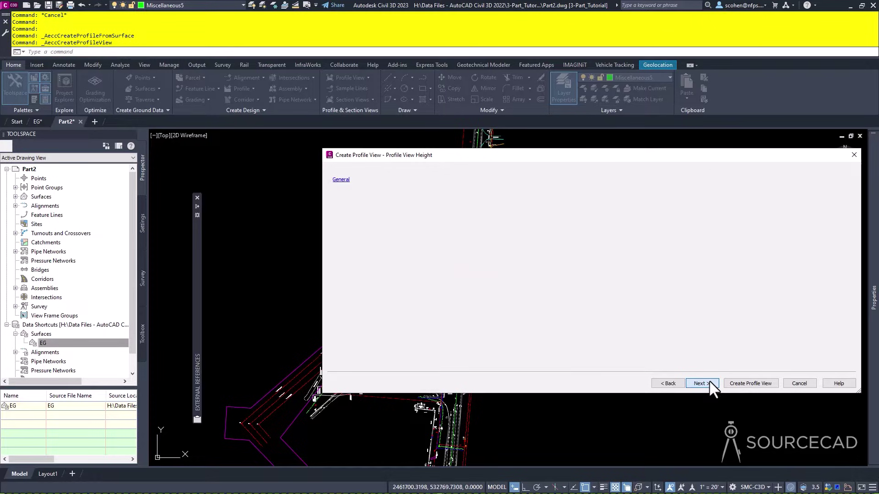
left_click(710, 384)
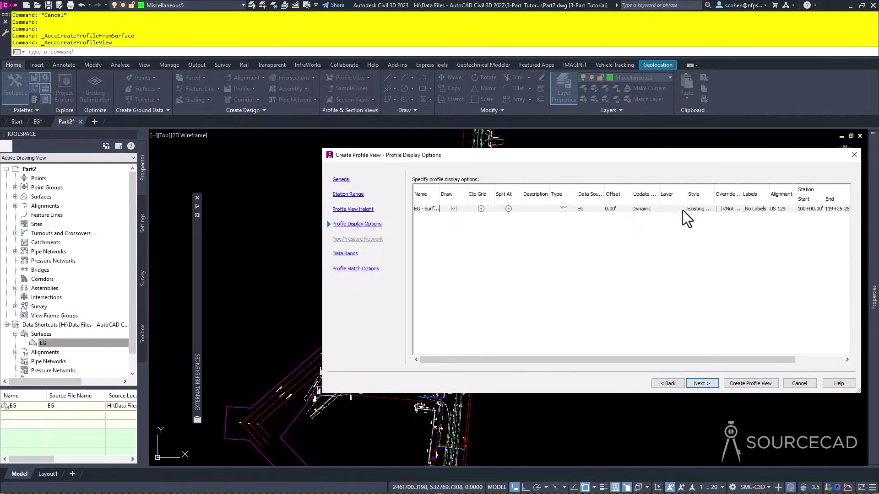
left_click(743, 383)
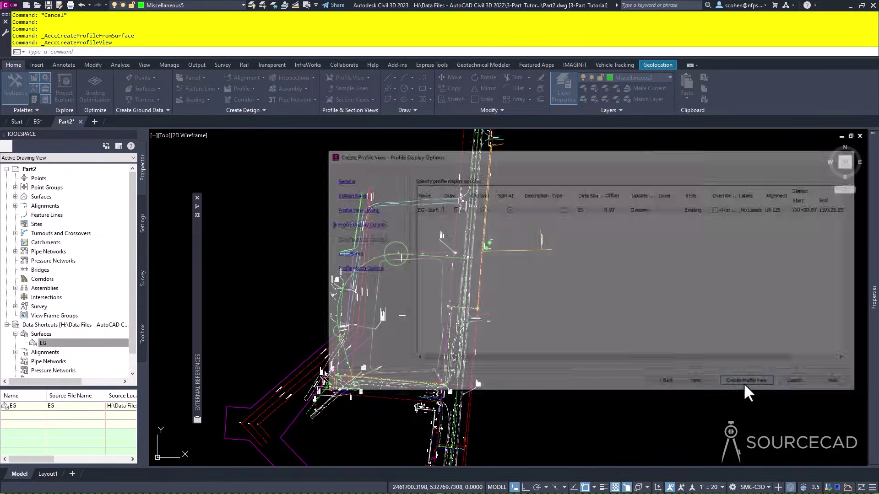
left_click(620, 220)
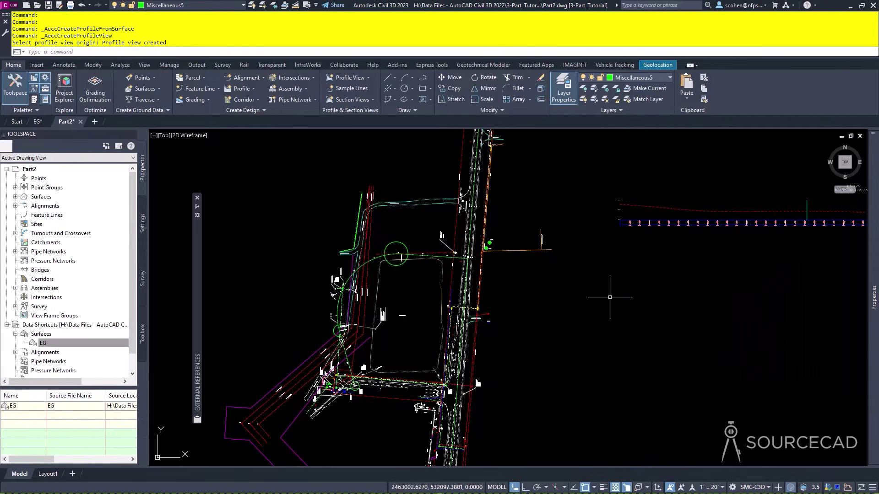
Add a surface profile of EG along the LOVES BYPASS alignment
middle_click_drag(398, 295, 471, 274)
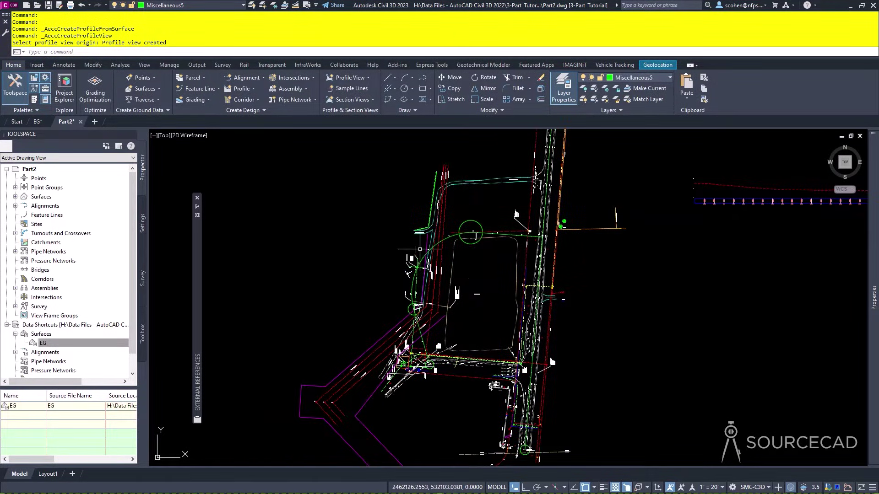
left_click(247, 89)
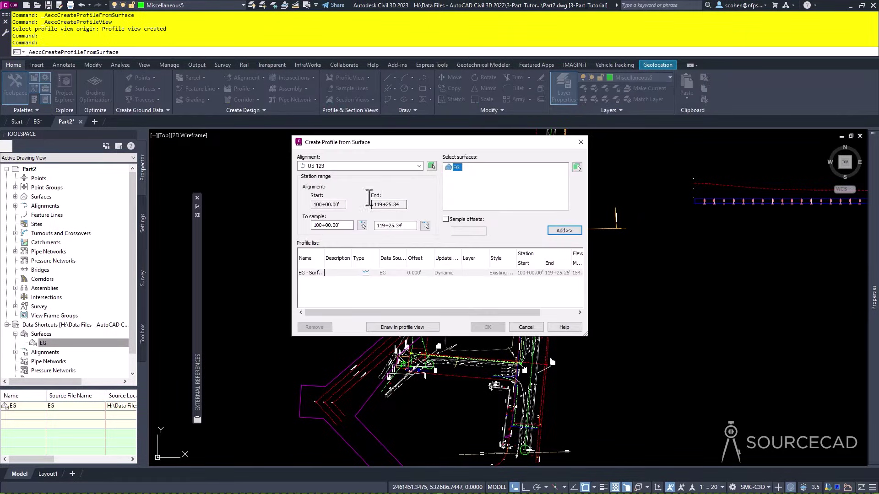
left_click(381, 167)
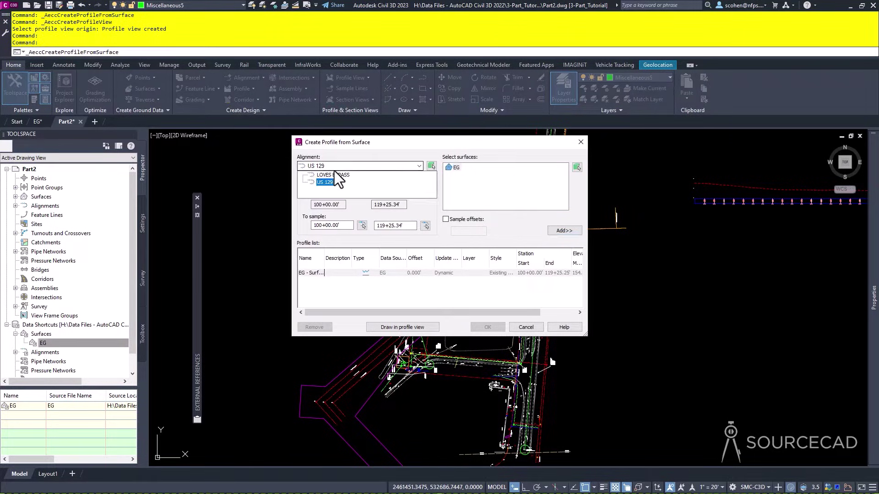
left_click(333, 173)
left_click(331, 168)
left_click(323, 174)
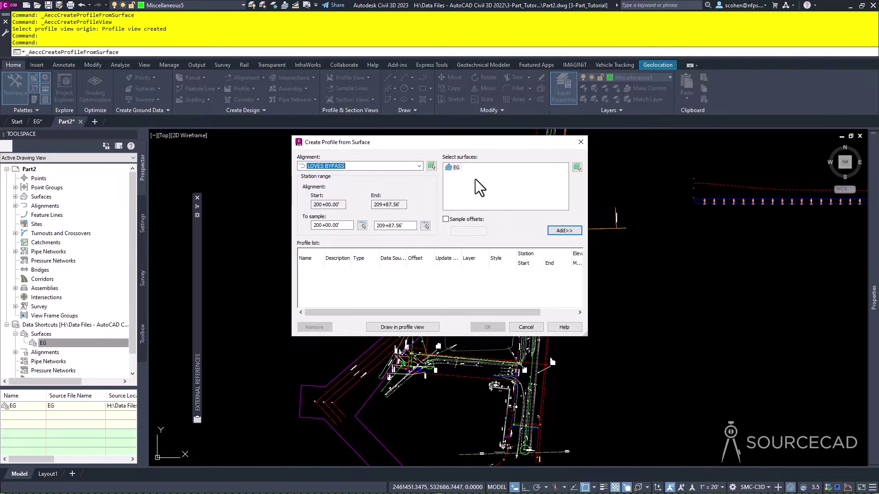
left_click(454, 167)
left_click(565, 231)
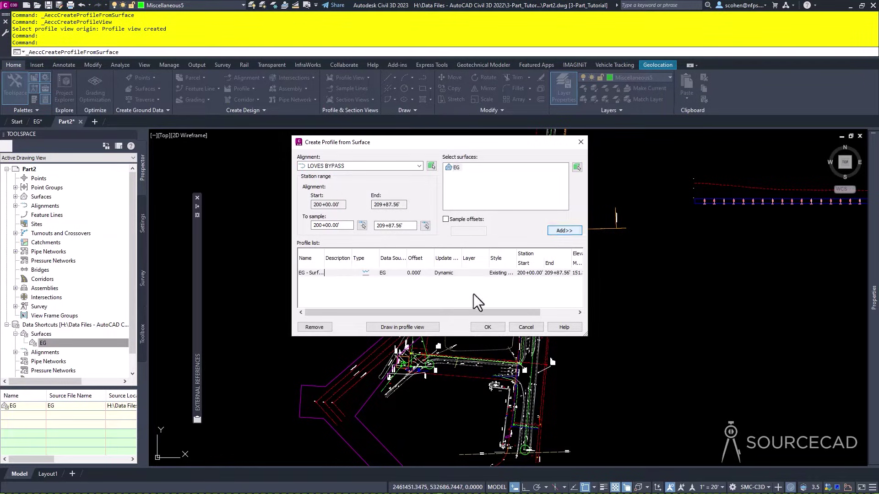
Draw the LOVES BYPASS profile view and place it in the empty area northwest of the site
left_click(419, 329)
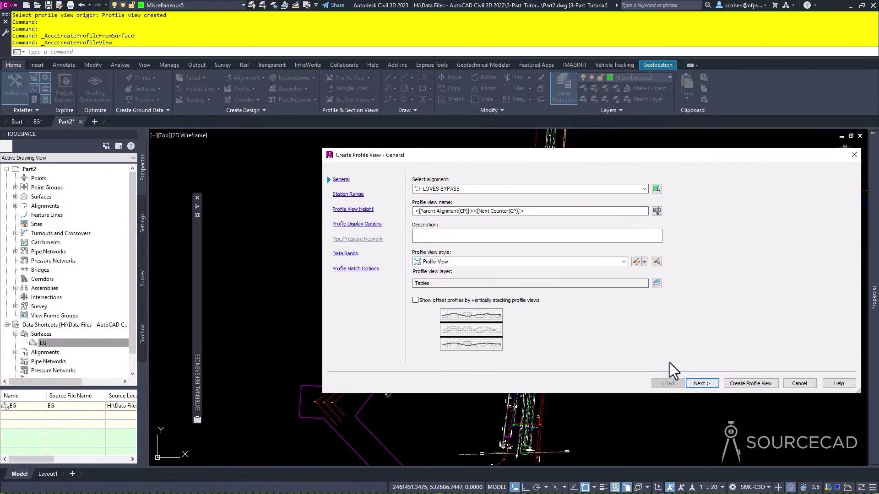
left_click(535, 264)
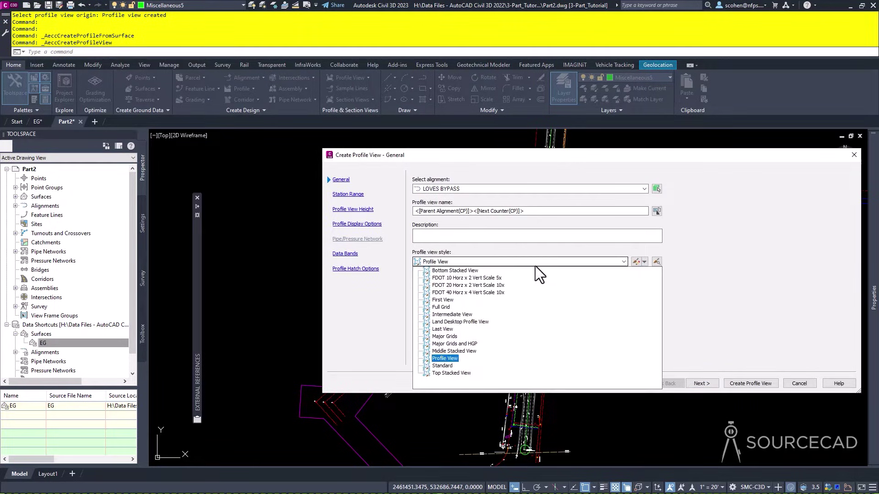
left_click(466, 302)
left_click(701, 383)
left_click(701, 383)
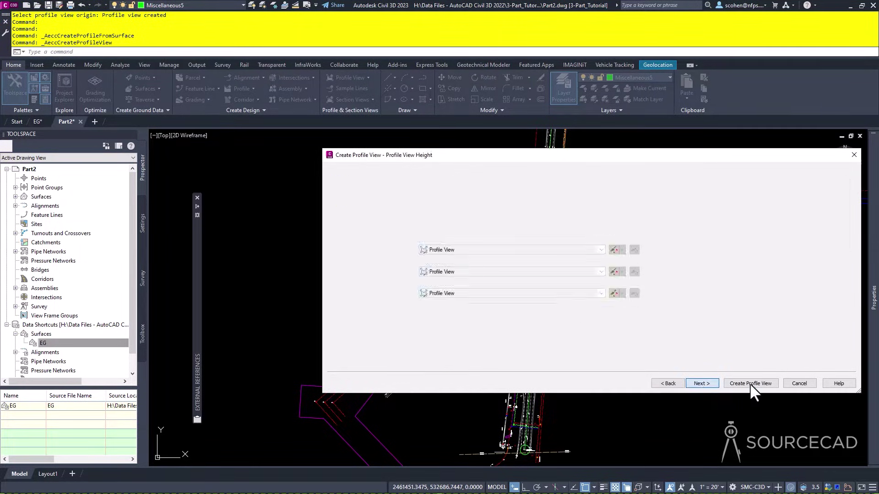
left_click(750, 383)
middle_click_drag(302, 216, 409, 261)
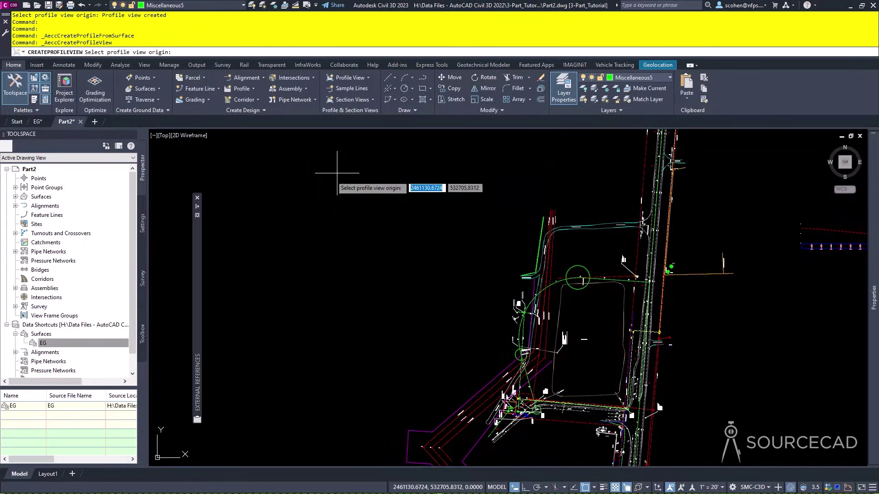
left_click(294, 179)
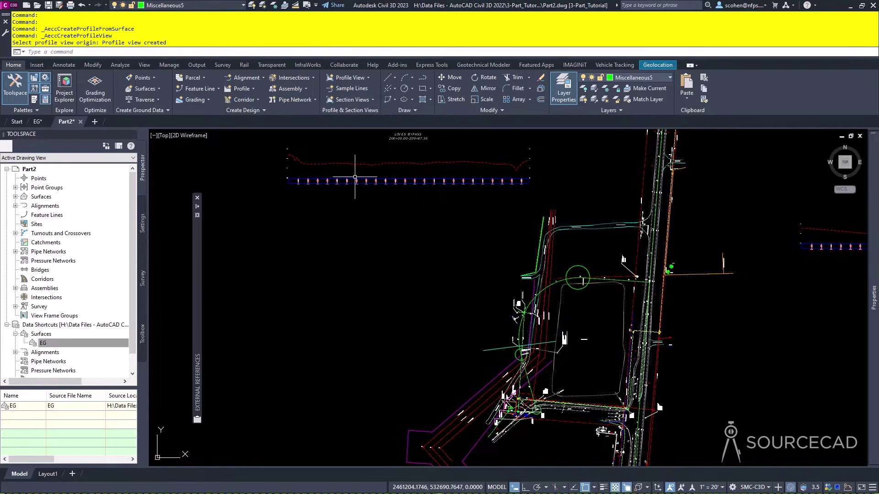
Examine the EG surface profile in the LOVES BYPASS profile view from its start to its end
scroll(319, 153, "up", 4)
middle_click_drag(319, 152, 345, 270)
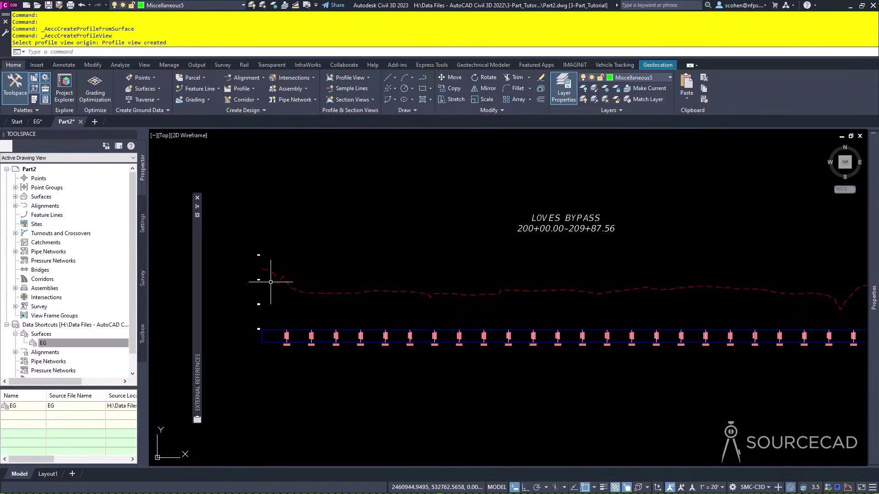
scroll(269, 279, "up", 4)
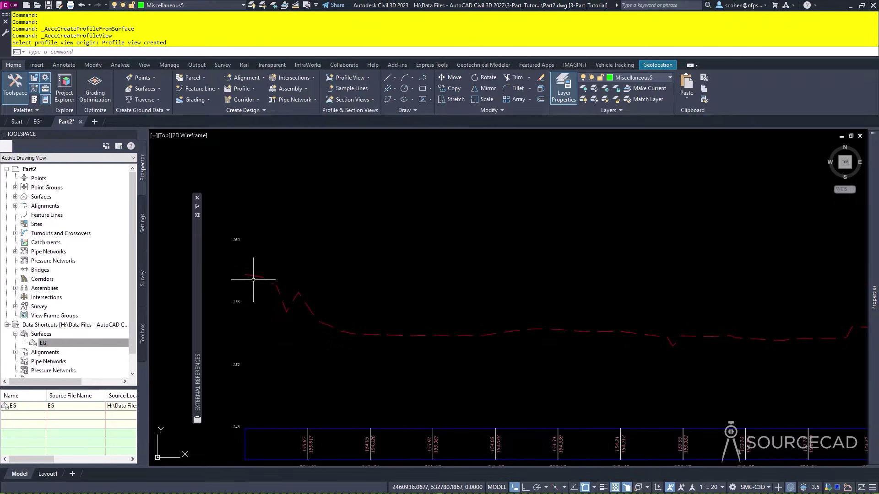
scroll(252, 279, "down", 4)
scroll(632, 313, "up", 1)
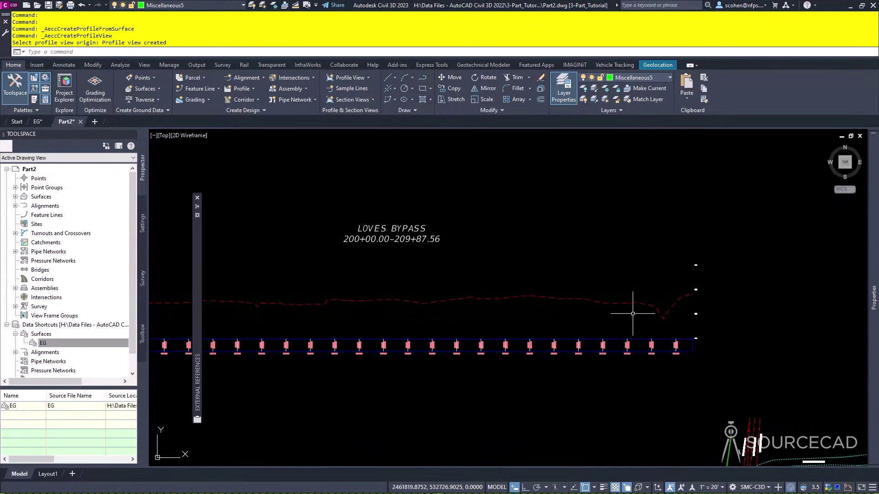
scroll(676, 295, "down", 2)
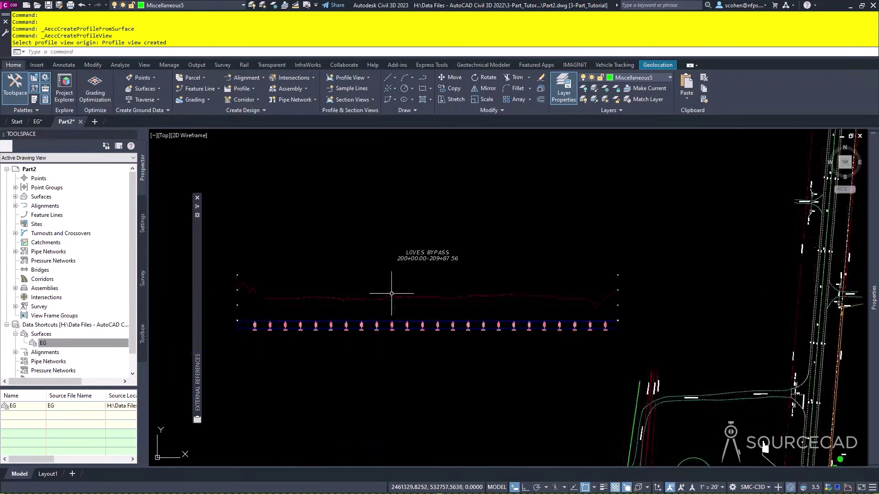
mouse_move(428, 276)
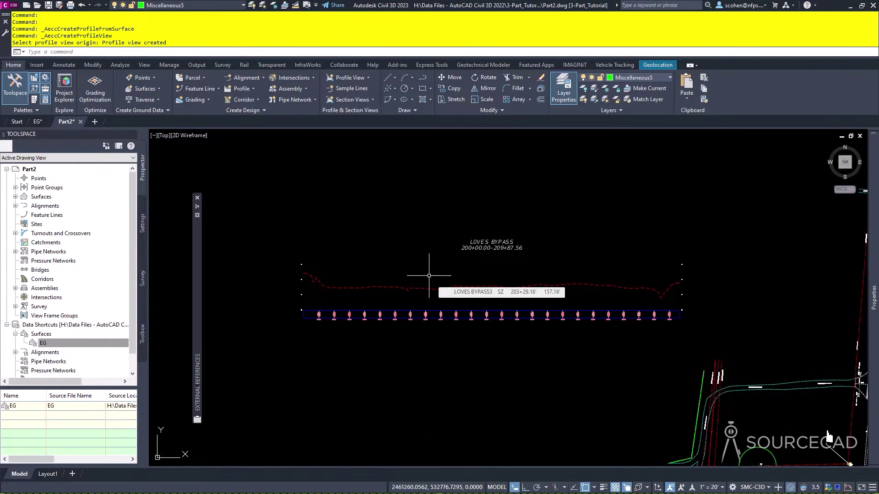
scroll(429, 276, "down", 2)
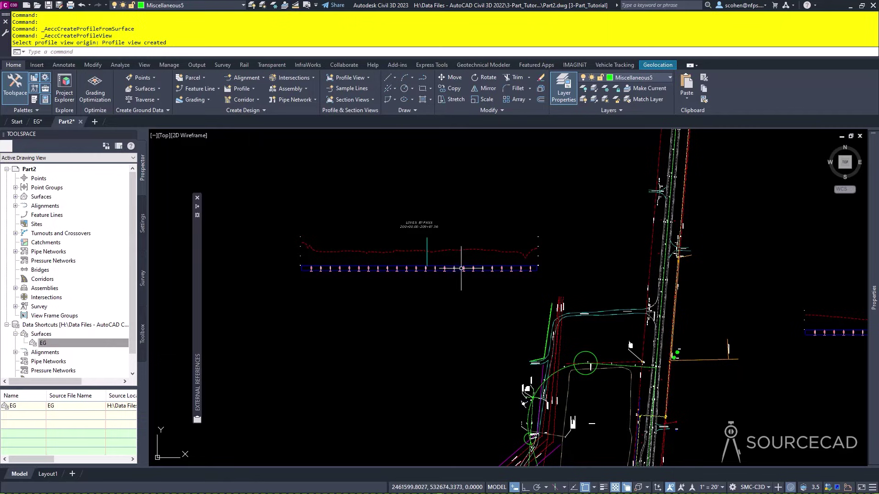
mouse_move(461, 268)
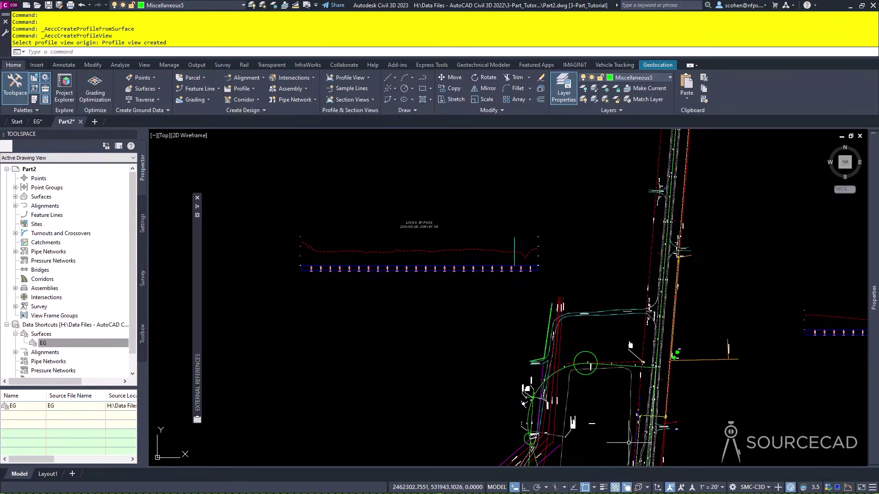
Start a line in the LOVES BYPASS profile view at station 200+00 and elevation 154, using profile station and elevation input
scroll(323, 266, "up", 4)
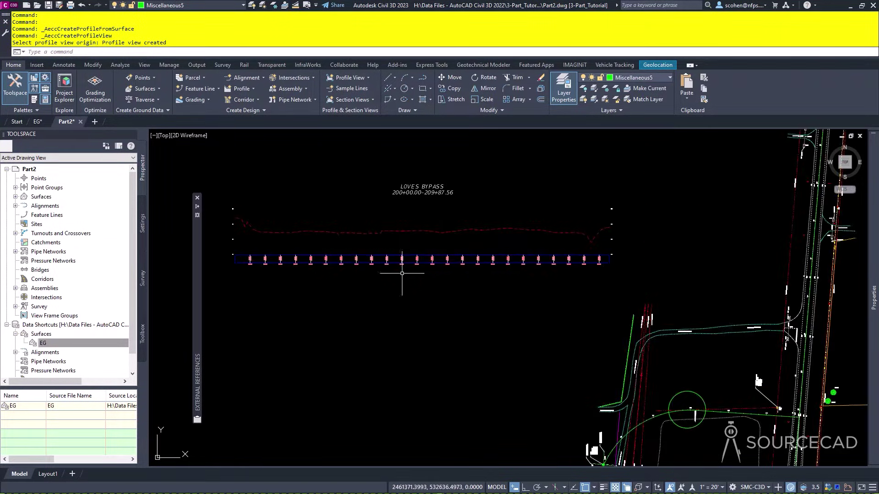
scroll(341, 236, "up", 3)
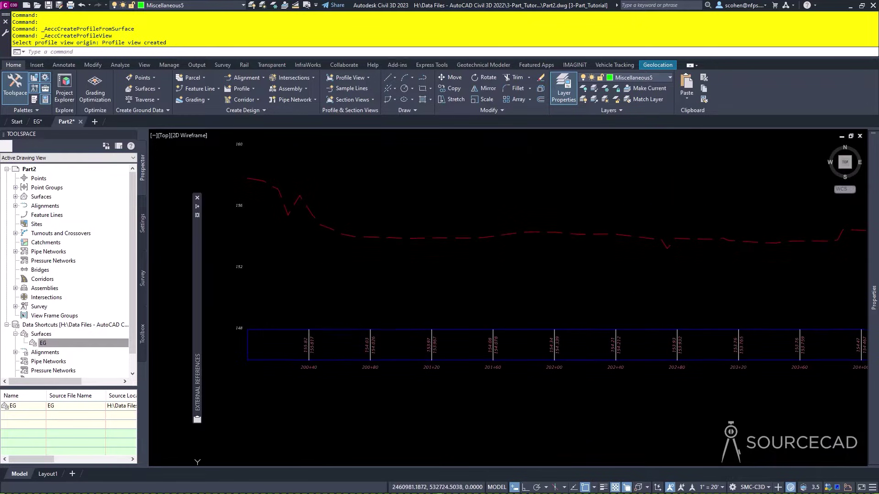
type("L")
key("Return")
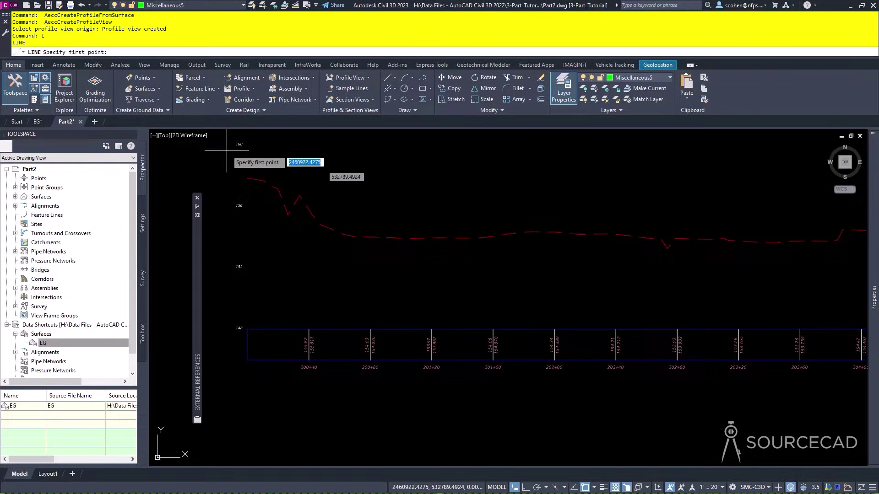
left_click(271, 64)
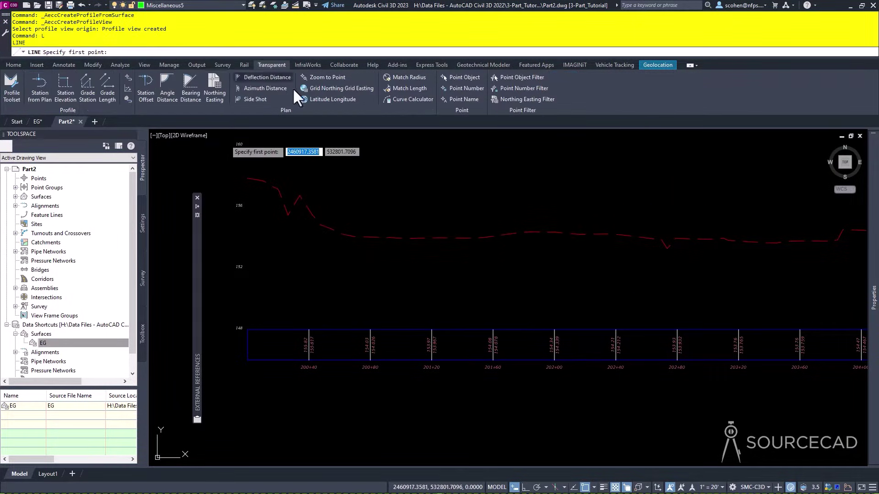
left_click(67, 87)
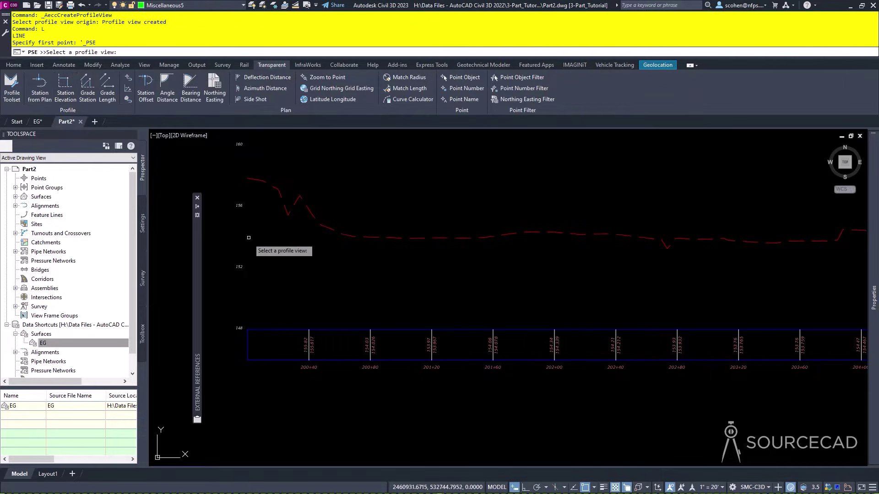
left_click(239, 267)
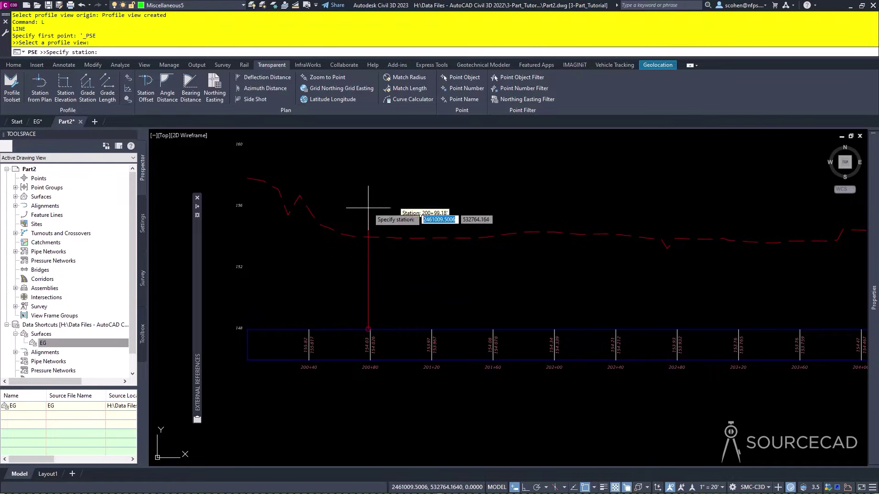
type("200")
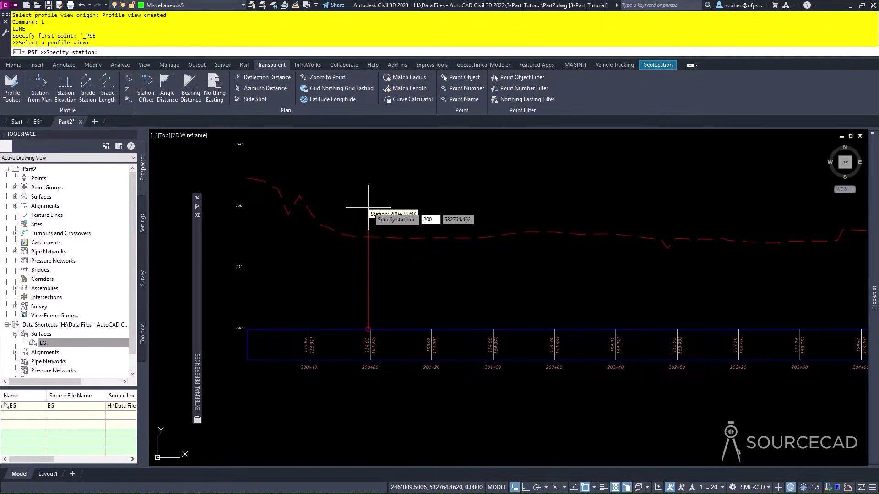
type("00")
key("Return")
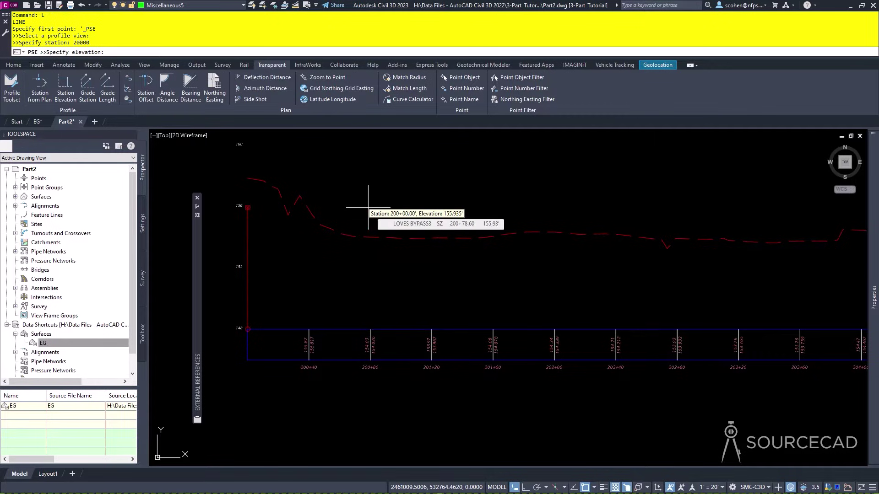
type("154")
key("Return")
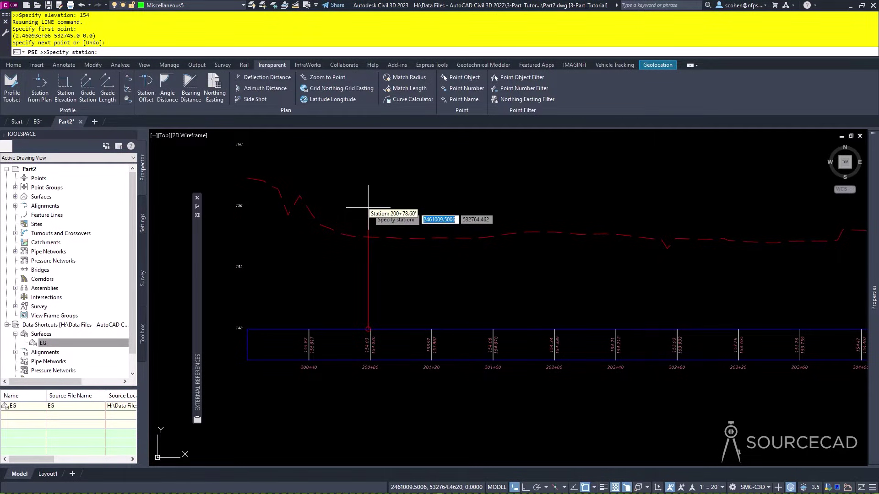
With polar tracking on, extend the line horizontally past the far end of the LOVES BYPASS profile view and finish it
key("Escape")
scroll(430, 238, "down", 3)
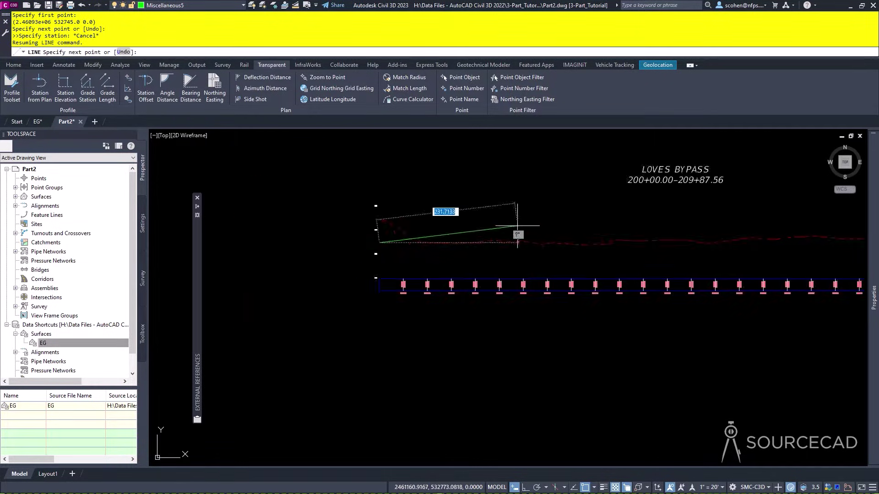
middle_click_drag(515, 235, 257, 247)
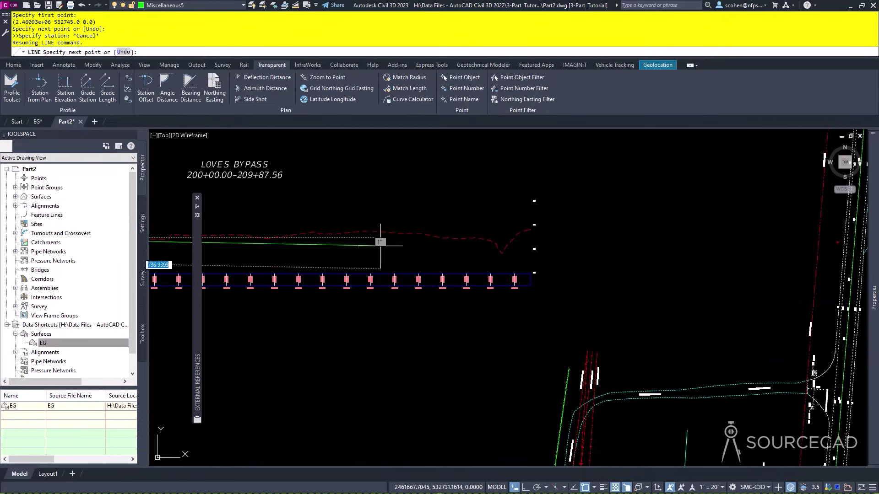
left_click(536, 487)
scroll(515, 282, "up", 4)
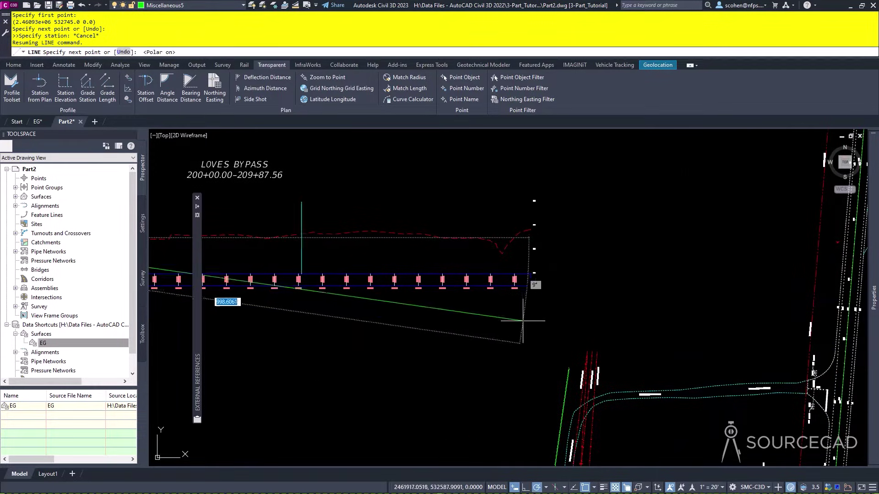
left_click(692, 176)
key("Escape")
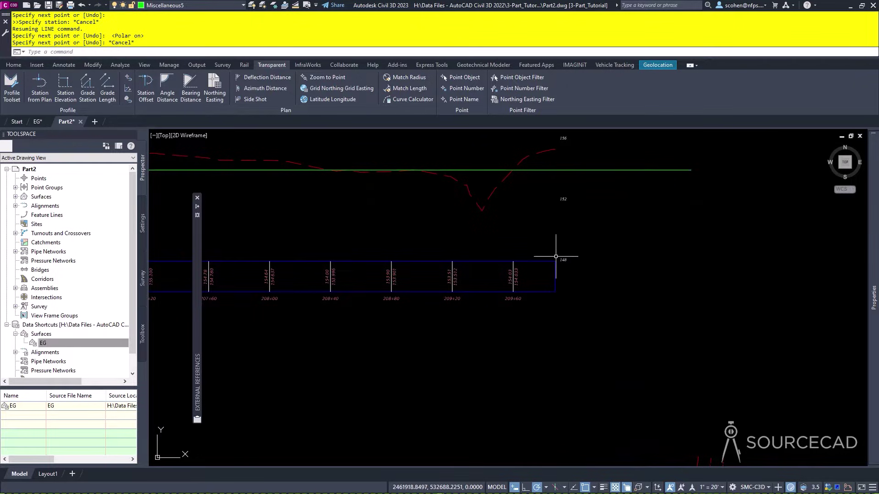
key("Escape")
Create a layout profile named _LOVES for the LOVES BYPASS profile view
scroll(451, 265, "down", 3)
mouse_move(452, 264)
middle_mouse_down()
mouse_move(463, 302)
mouse_move(508, 286)
middle_mouse_up()
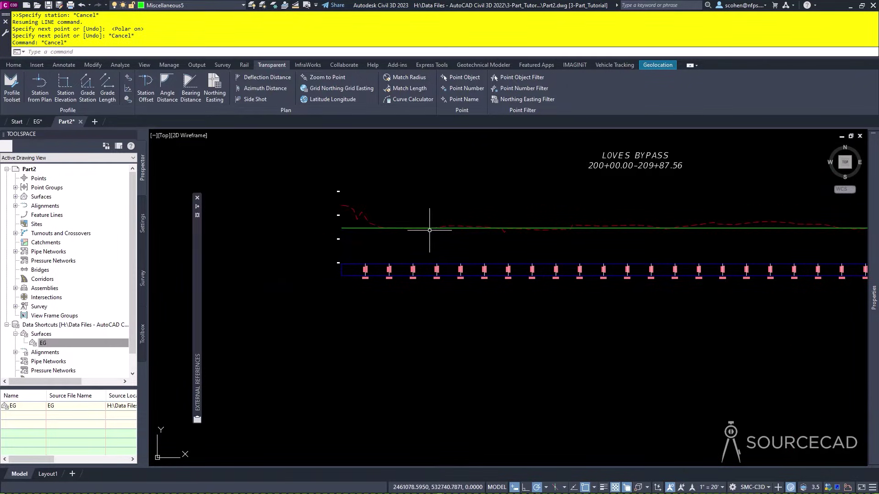
mouse_move(406, 230)
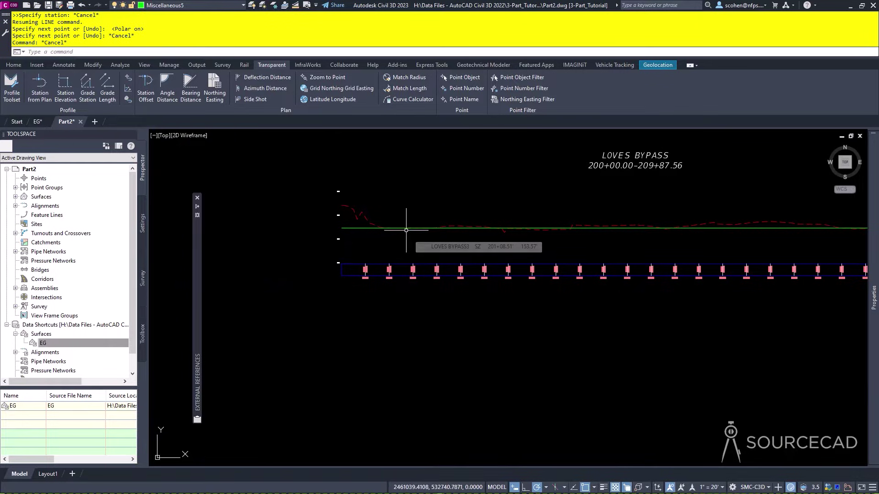
scroll(373, 232, "up", 4)
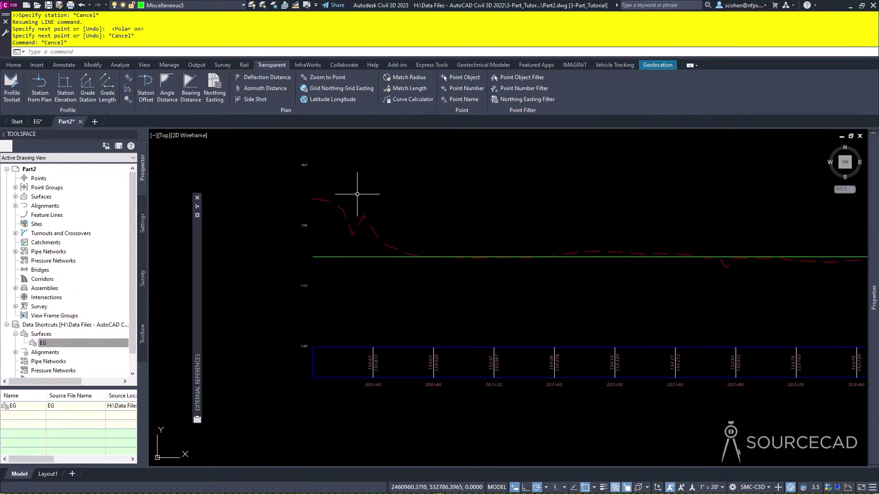
left_click(305, 163)
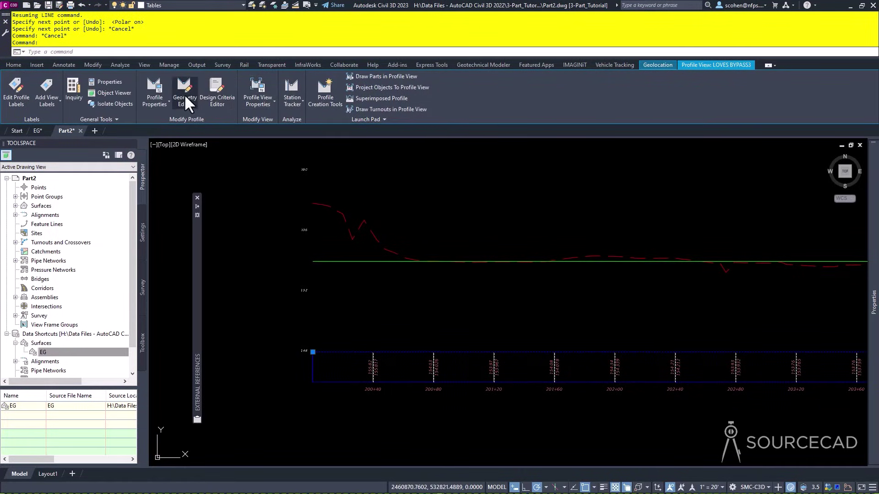
left_click(318, 87)
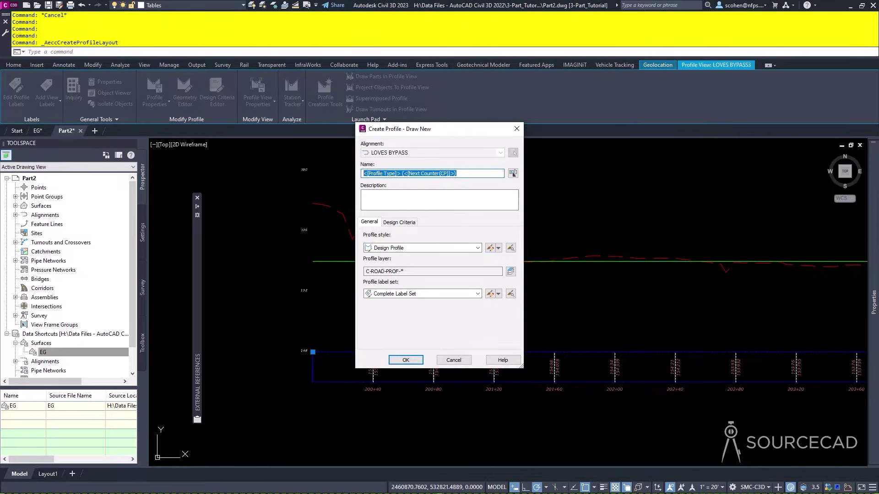
key("BackSpace")
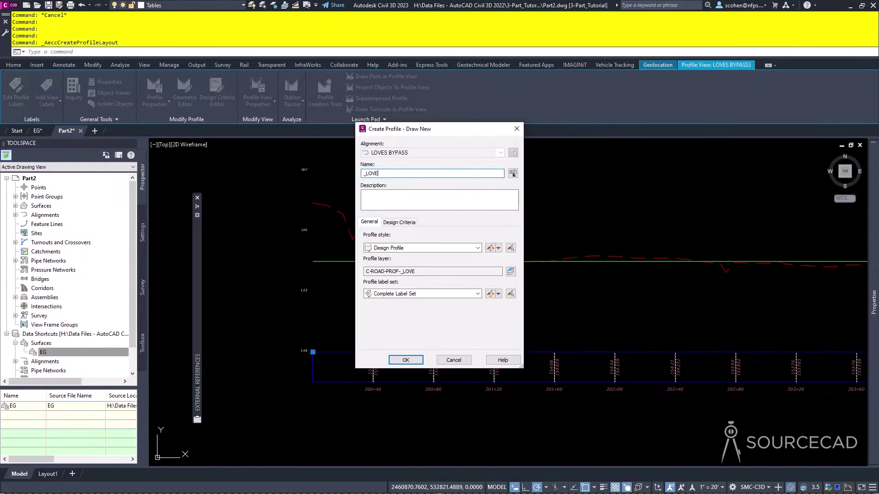
left_click(408, 359)
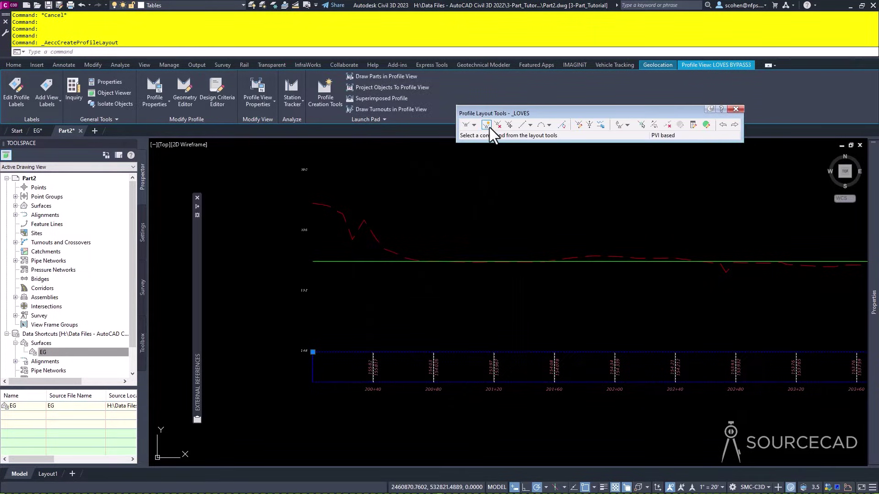
Draw tangents without curves for the _LOVES profile, starting at the beginning of the EG surface profile
left_click(474, 125)
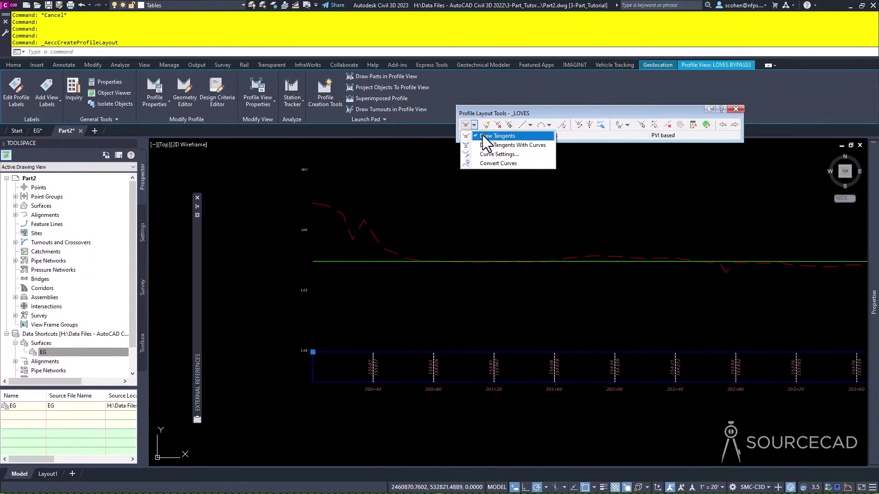
left_click(489, 136)
scroll(270, 187, "up", 3)
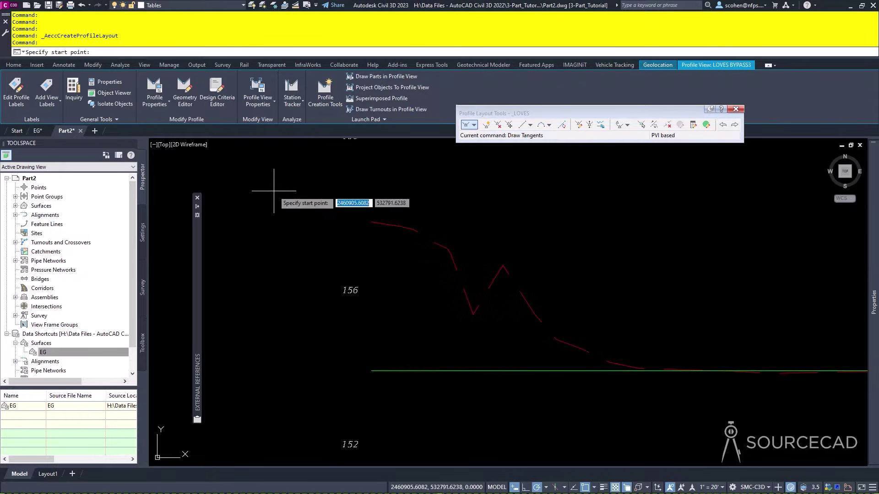
left_click(372, 221)
Draw the first _LOVES tangent with grade and length input at a -0.3 percent grade, ending near station 207+80
scroll(549, 211, "down", 4)
scroll(580, 209, "down", 3)
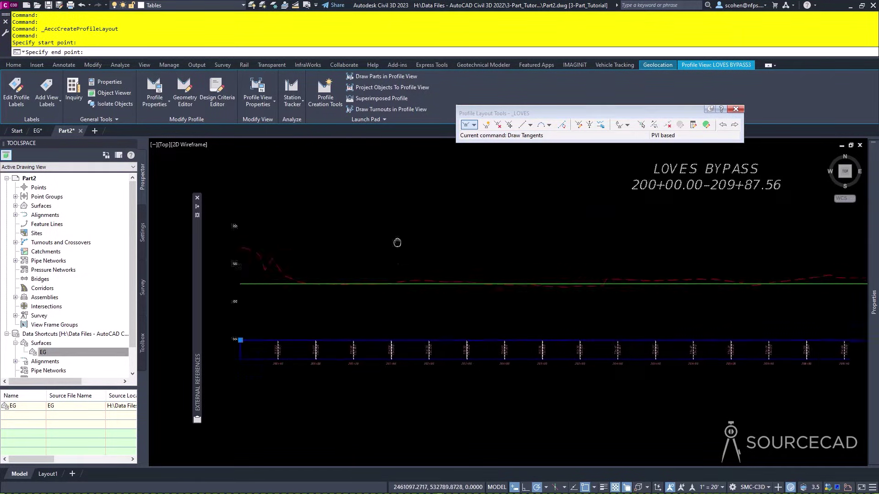
scroll(422, 255, "up", 3)
scroll(604, 283, "up", 5)
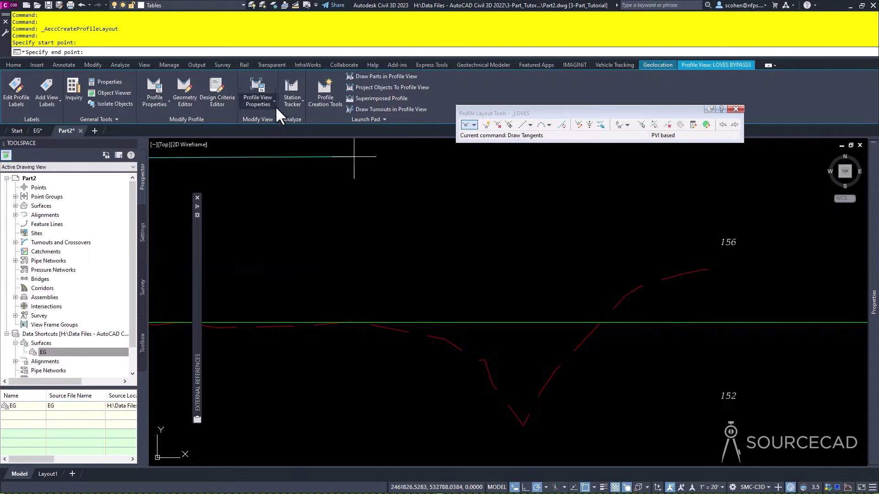
left_click(275, 65)
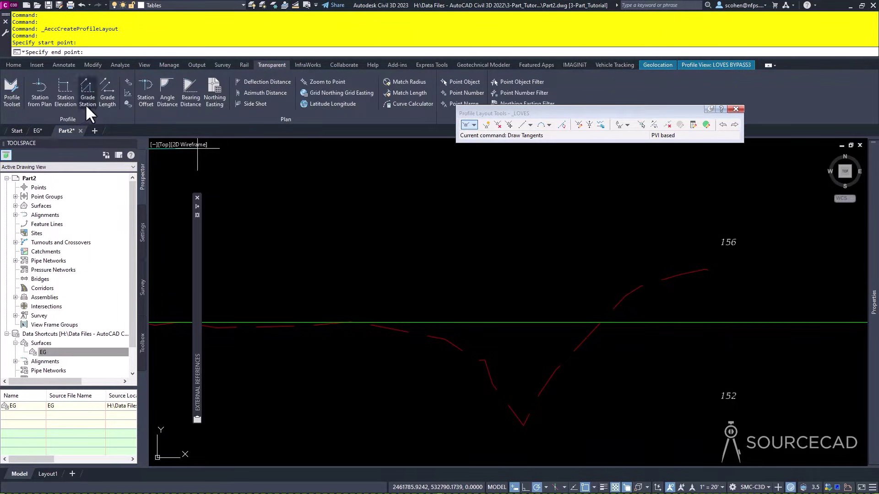
left_click(99, 101)
scroll(476, 224, "down", 3)
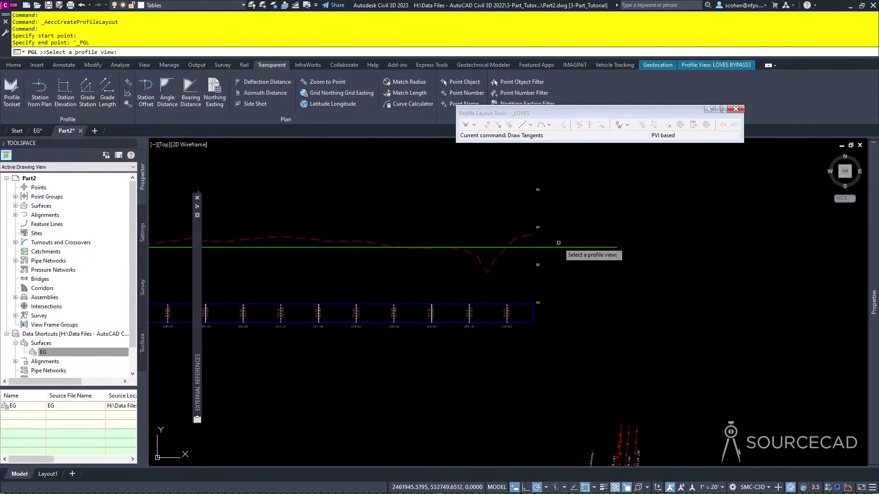
left_click(530, 202)
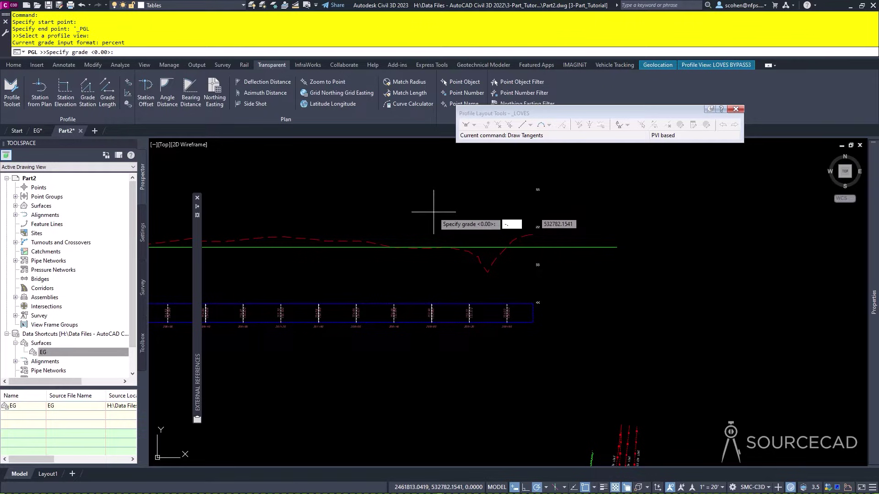
key("Return")
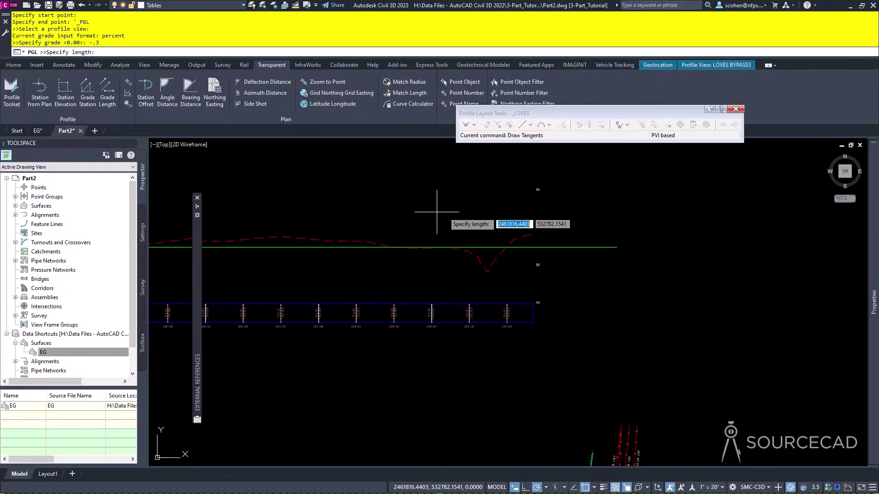
scroll(503, 247, "down", 3)
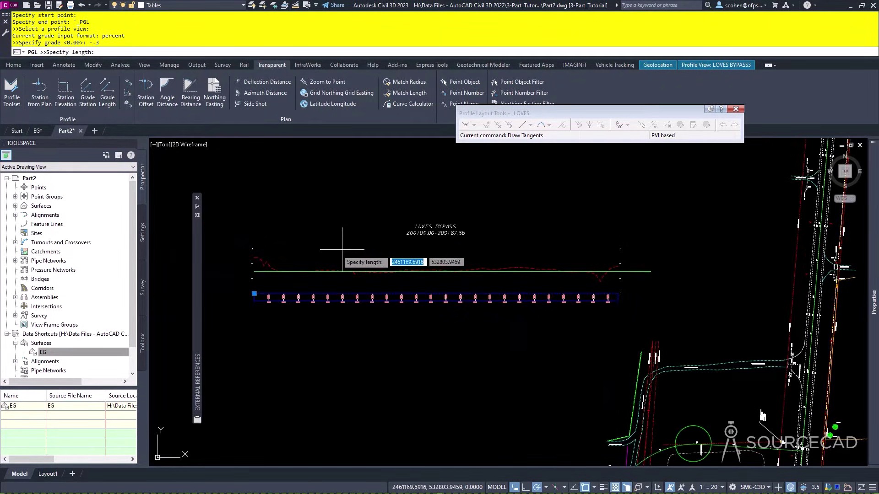
left_click(311, 259)
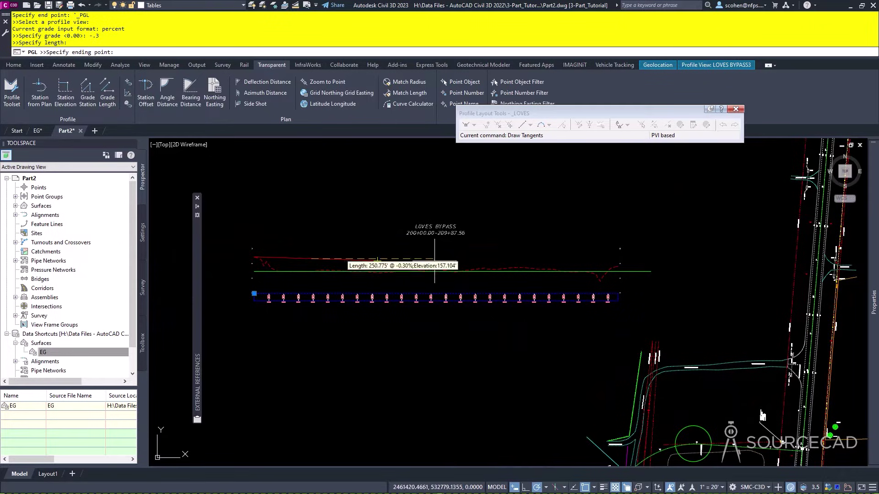
scroll(572, 256, "up", 2)
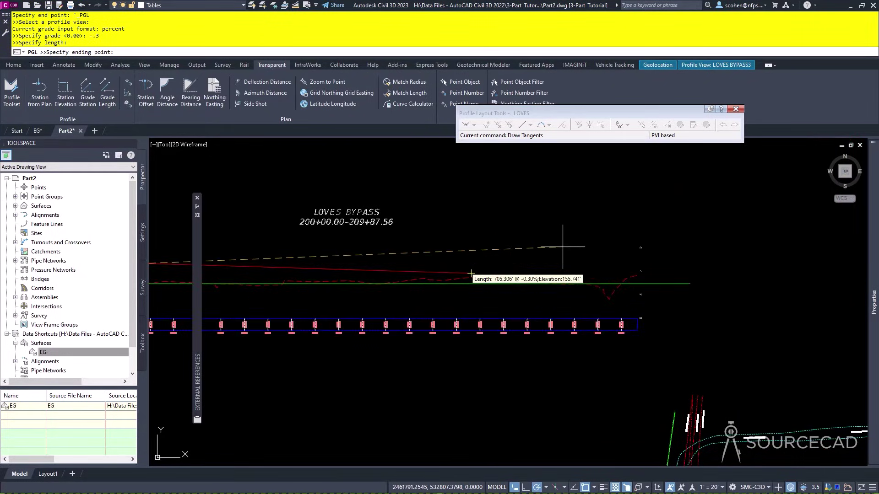
scroll(617, 261, "up", 3)
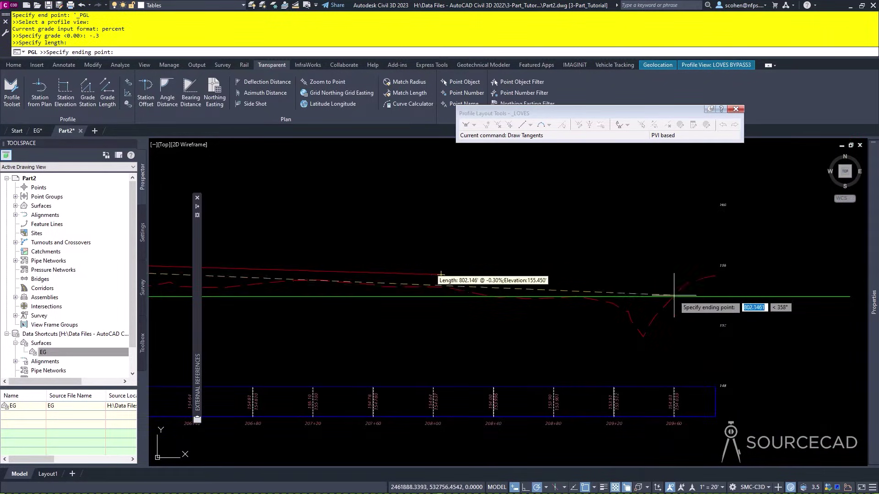
left_click(628, 346)
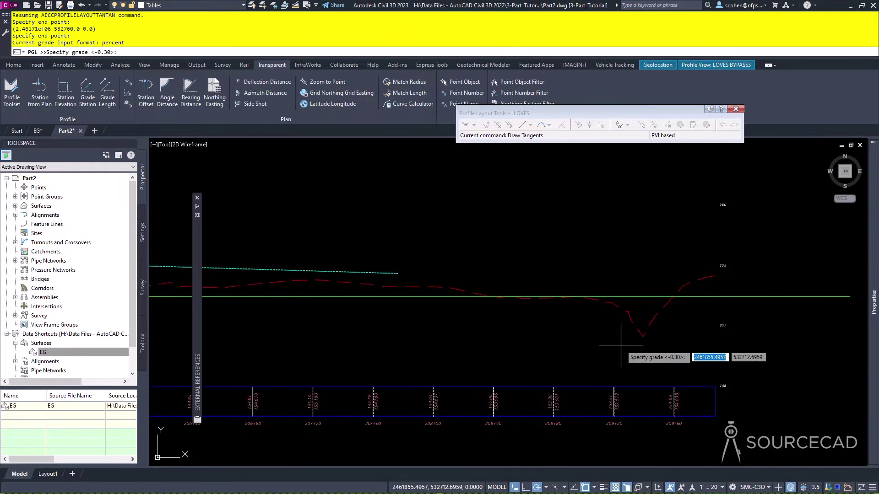
key("Escape")
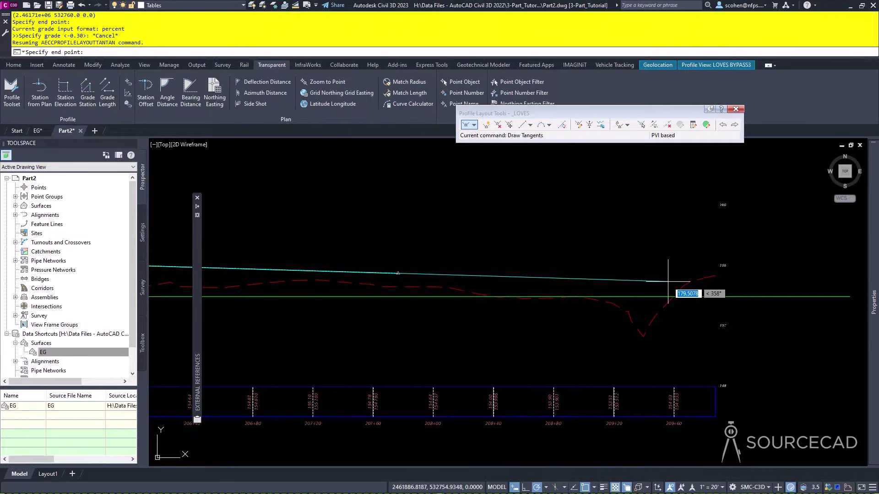
Extend the _LOVES tangents to the far end of the EG surface profile and finish the layout
scroll(668, 282, "up", 3)
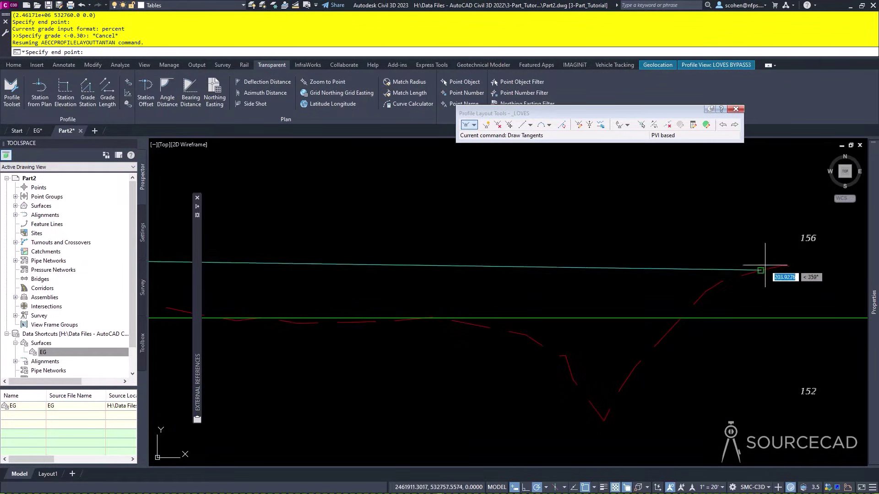
scroll(764, 270, "up", 3)
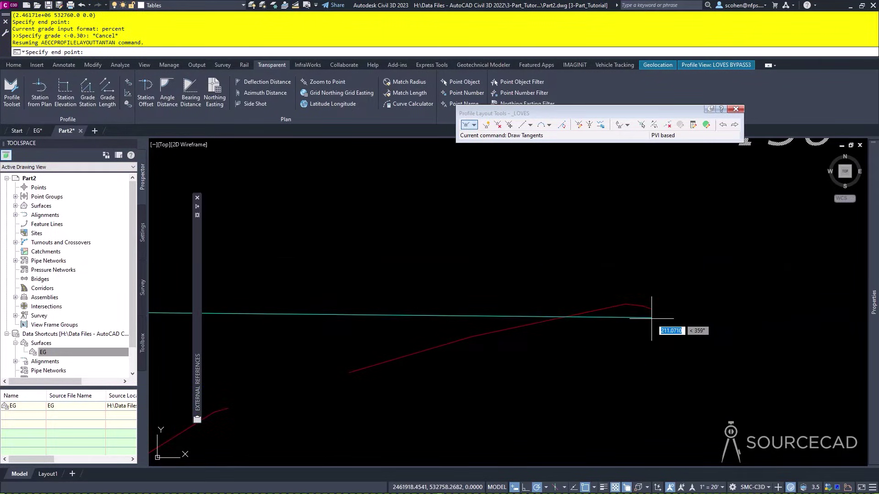
left_click(650, 309)
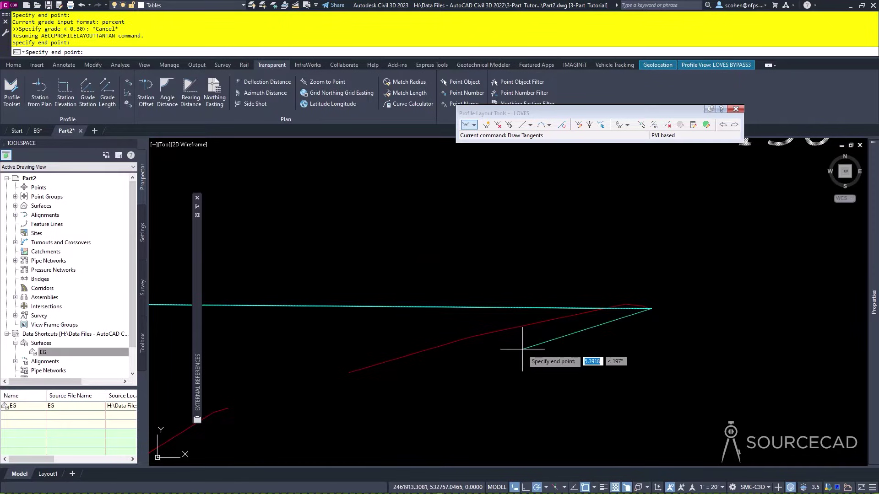
key("Return")
scroll(778, 310, "up", 2)
scroll(564, 284, "down", 5)
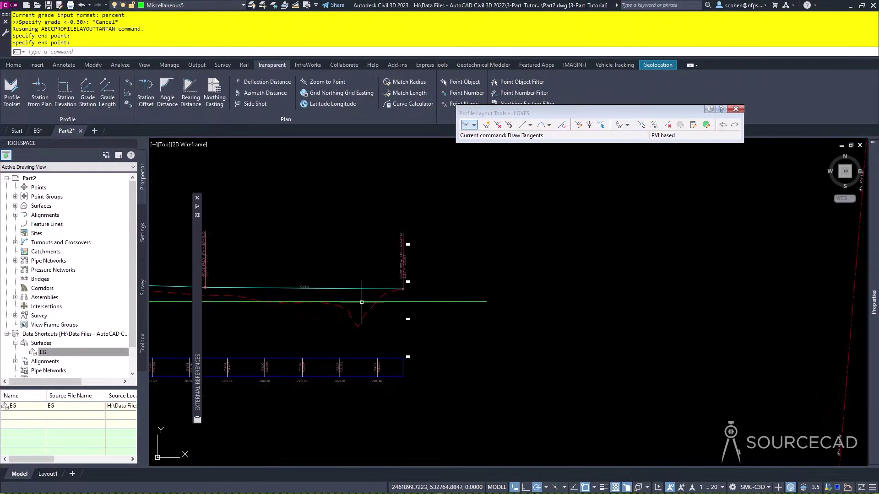
scroll(474, 295, "down", 6)
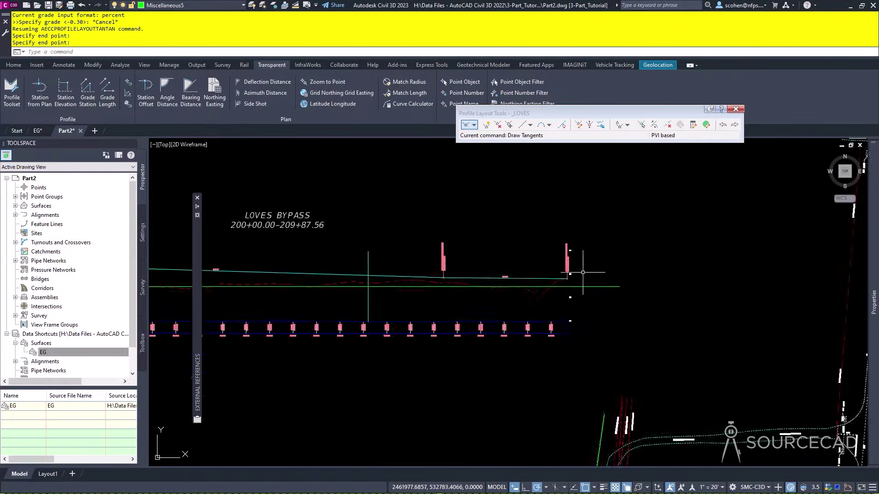
Create a layout profile named _US 129 for the US 129 profile view, with the Design Profile style and Complete Label Set
mouse_move(852, 344)
middle_mouse_down()
mouse_move(586, 316)
mouse_move(535, 338)
mouse_move(531, 330)
middle_mouse_up()
scroll(586, 328, "up", 4)
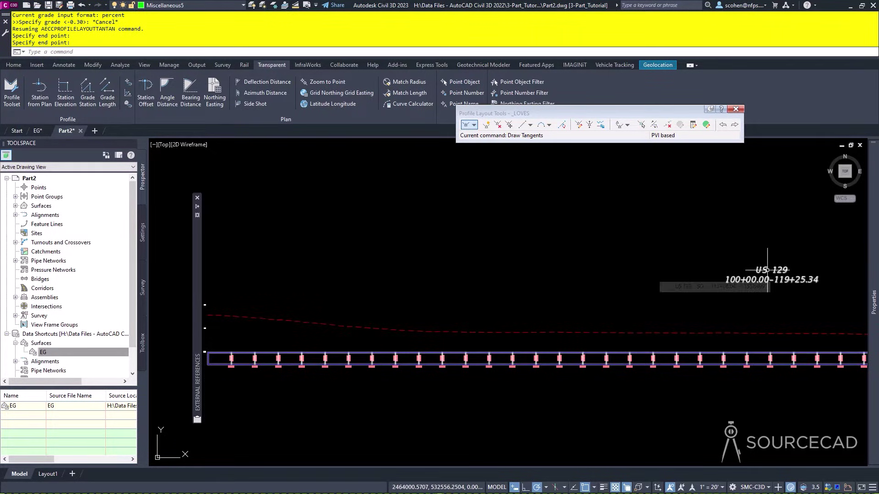
key("Return")
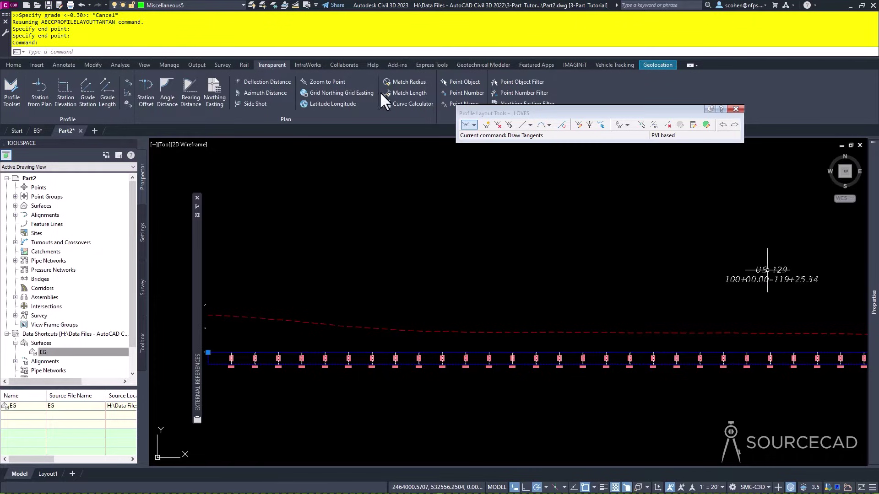
left_click(767, 270)
left_click(325, 91)
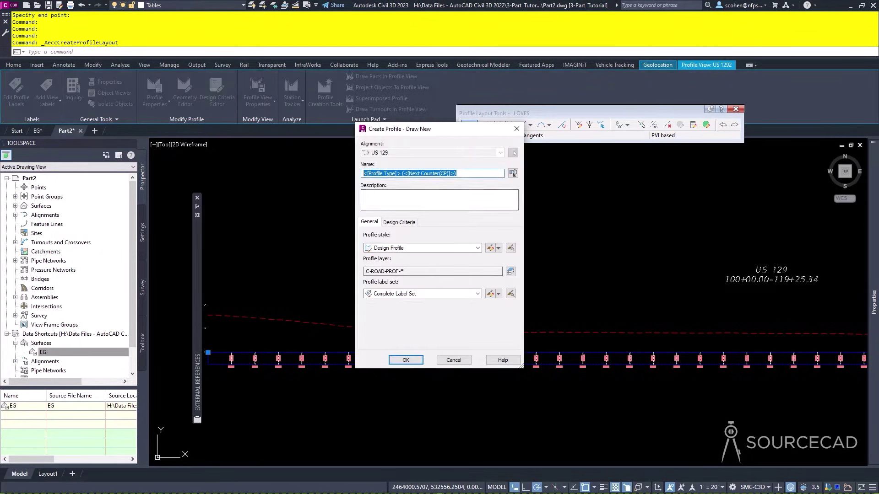
type("_")
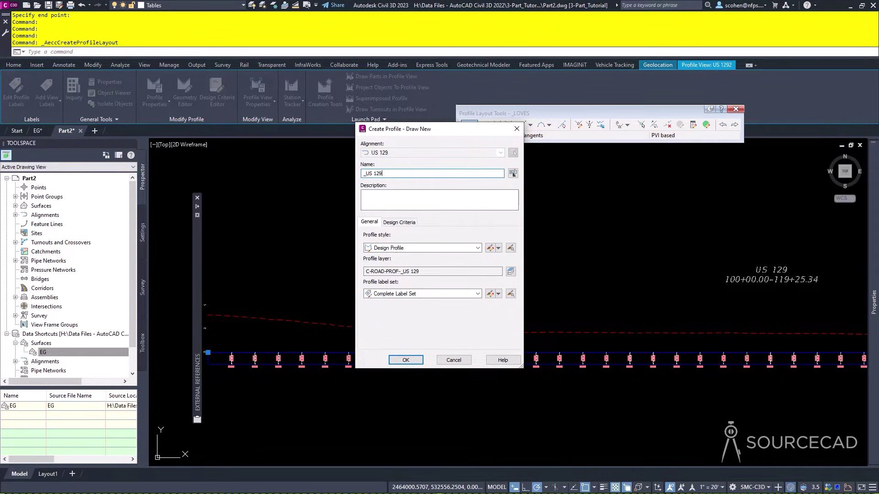
type("US 129")
key("Return")
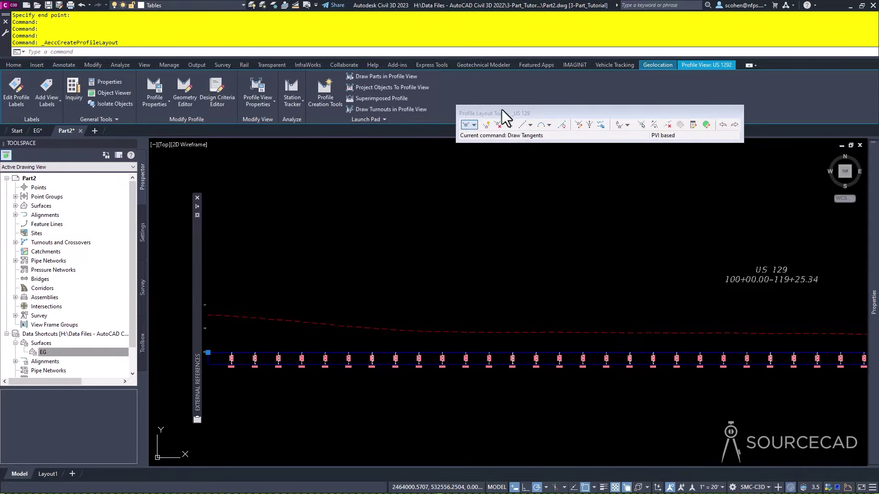
Start tangents without curves for _US 129 at the beginning of the EG profile, with polar tracking off, placing the first PVIs along the EG line
left_click(474, 125)
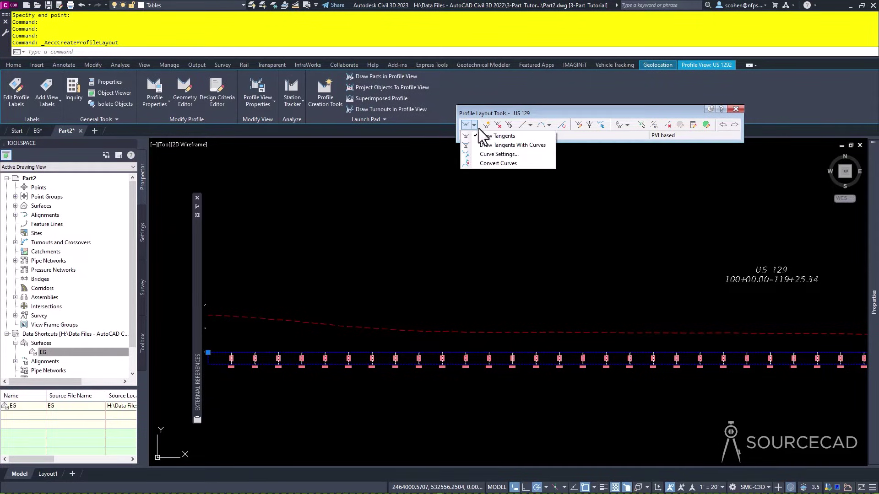
left_click(485, 136)
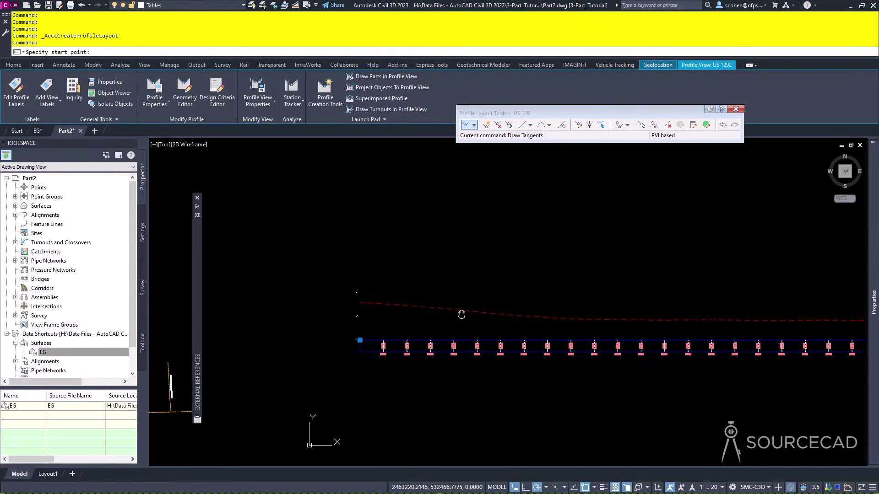
scroll(309, 294, "up", 4)
scroll(379, 282, "up", 2)
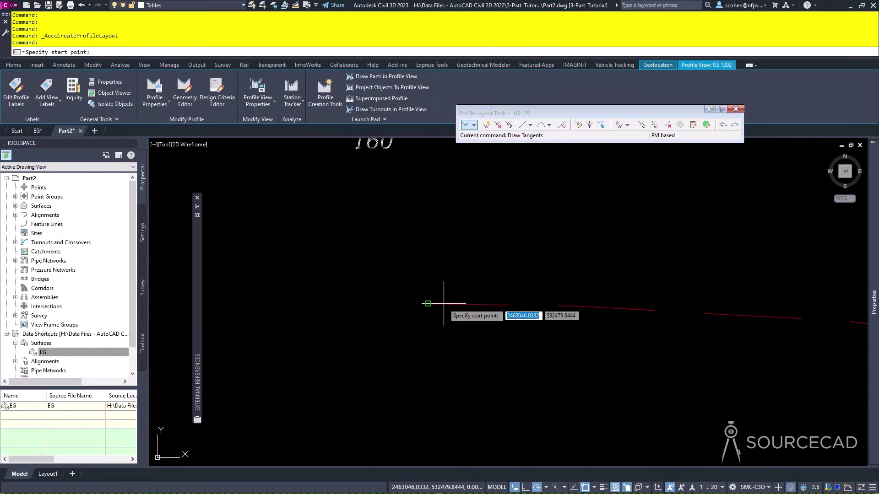
left_click(428, 303)
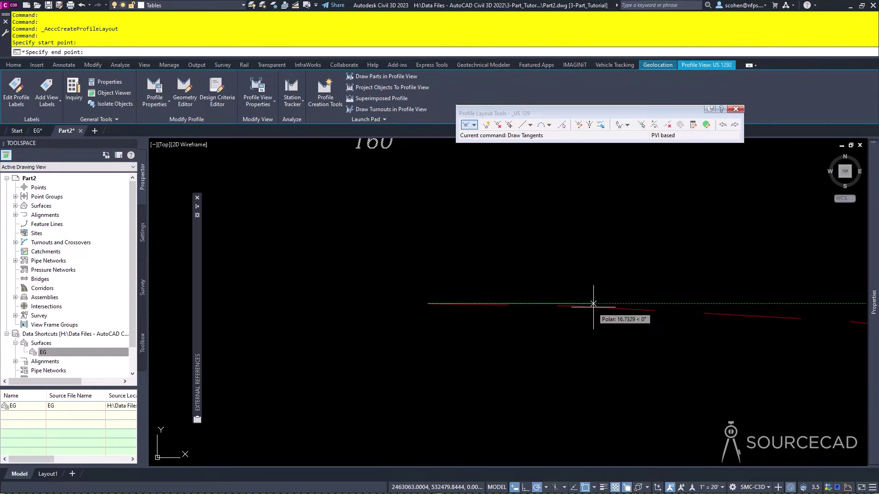
left_click(536, 487)
left_click(569, 304)
middle_click_drag(569, 304, 240, 272)
left_click(516, 294)
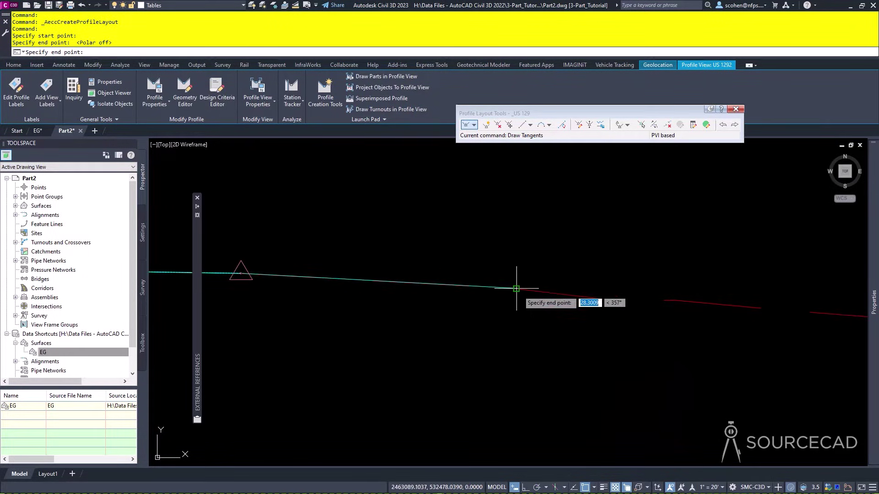
Trace the rest of the EG surface profile with _US 129 tangents to the end of the profile view and finish
scroll(691, 304, "down", 2)
left_click(691, 304)
scroll(413, 298, "down", 2)
left_click(381, 292)
left_click(614, 304)
scroll(653, 300, "down", 5)
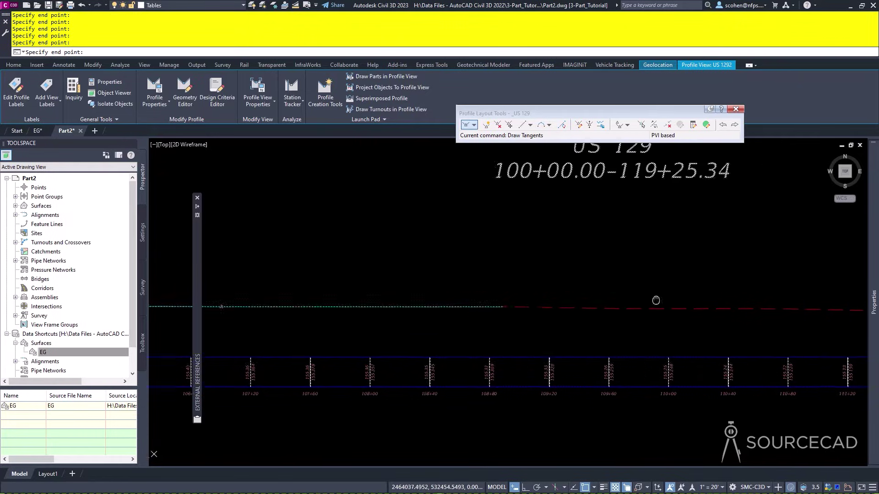
scroll(525, 298, "up", 8)
scroll(392, 308, "up", 6)
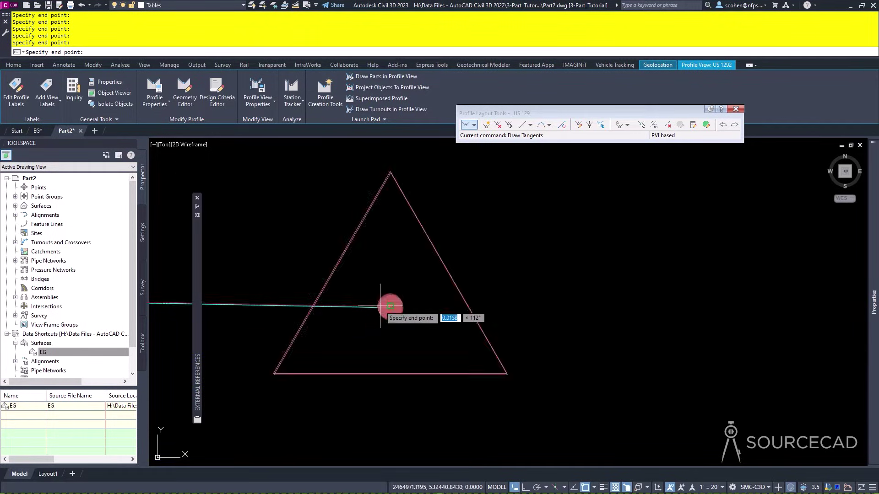
key("Escape")
key("Escape")
key("Escape")
scroll(496, 313, "down", 8)
scroll(496, 313, "down", 5)
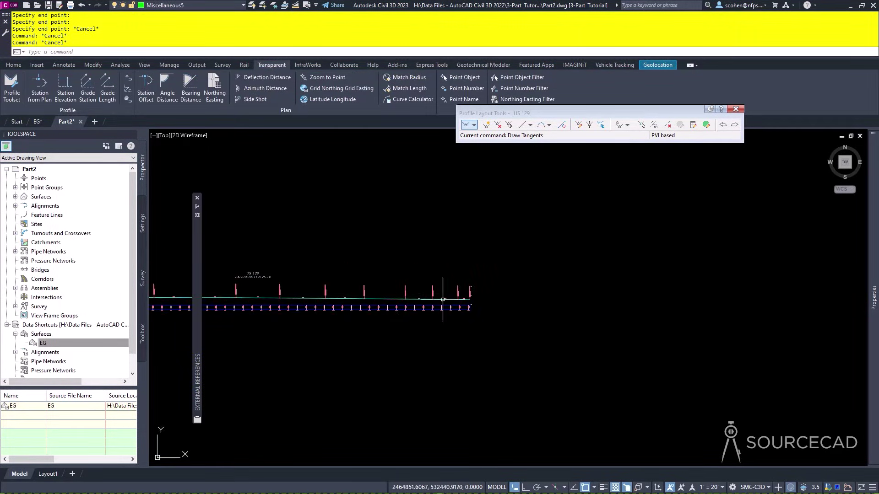
Unload the TOPO external reference from the drawing
middle_click_drag(316, 309, 399, 305)
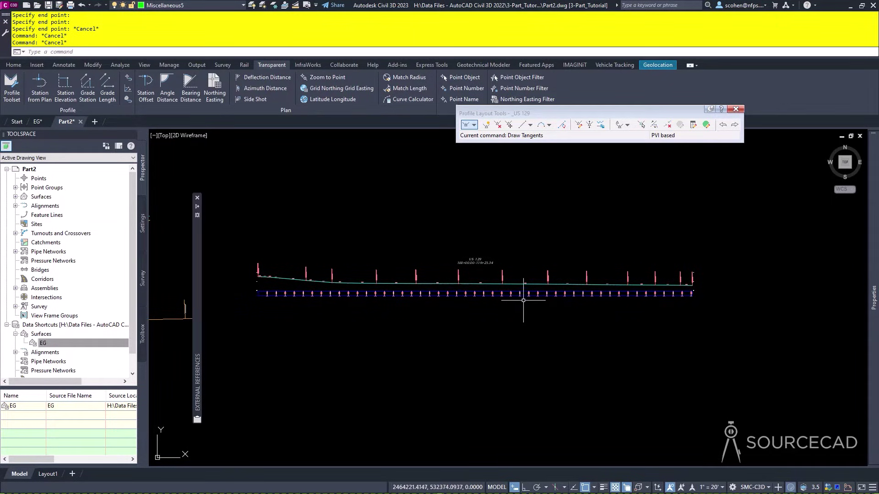
middle_click_drag(394, 292, 591, 286)
scroll(305, 266, "up", 4)
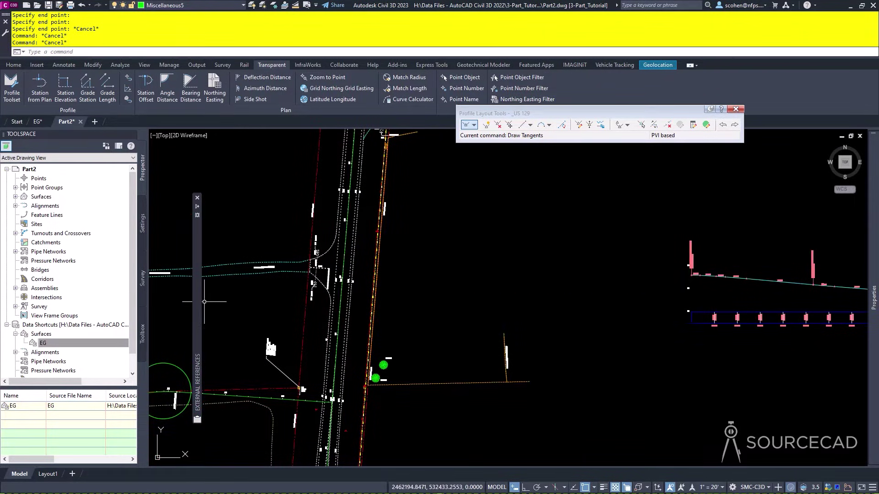
mouse_move(196, 306)
right_click(222, 251)
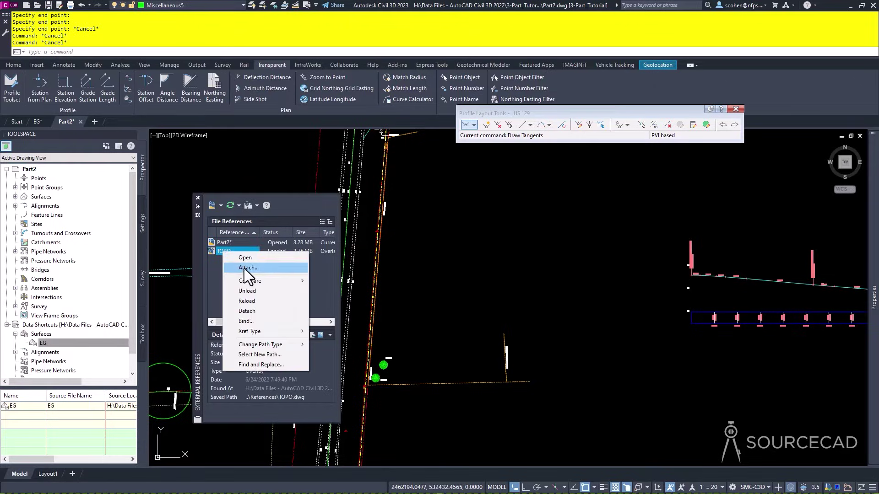
left_click(253, 292)
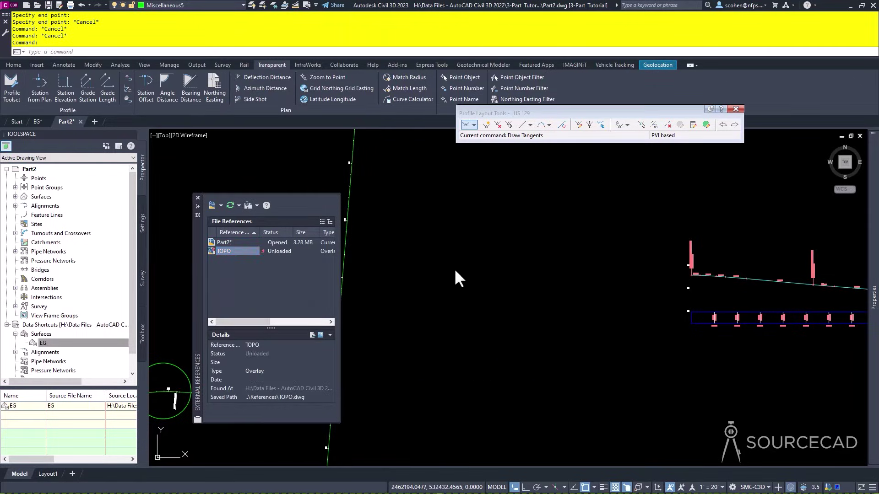
middle_click_drag(392, 392, 578, 300)
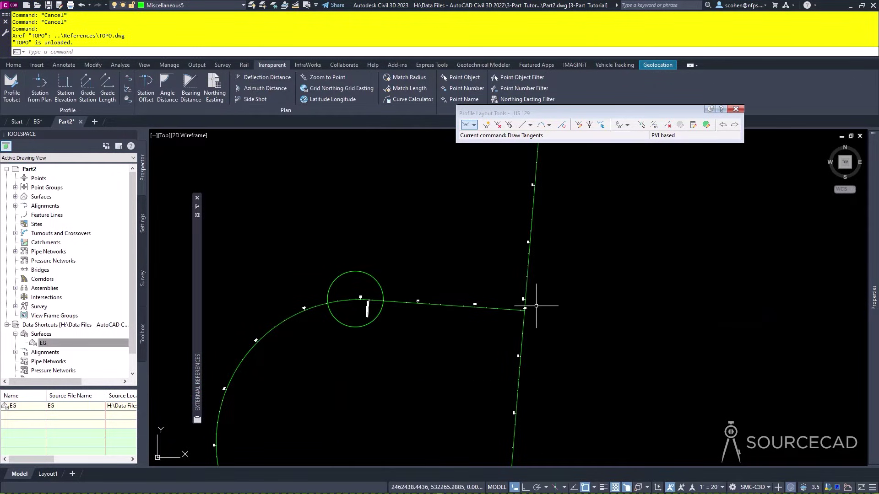
scroll(523, 304, "up", 3)
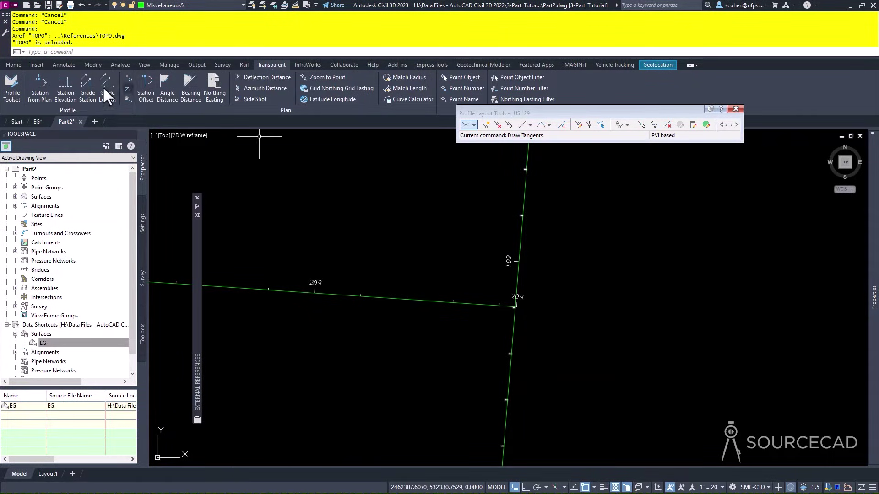
left_click(13, 65)
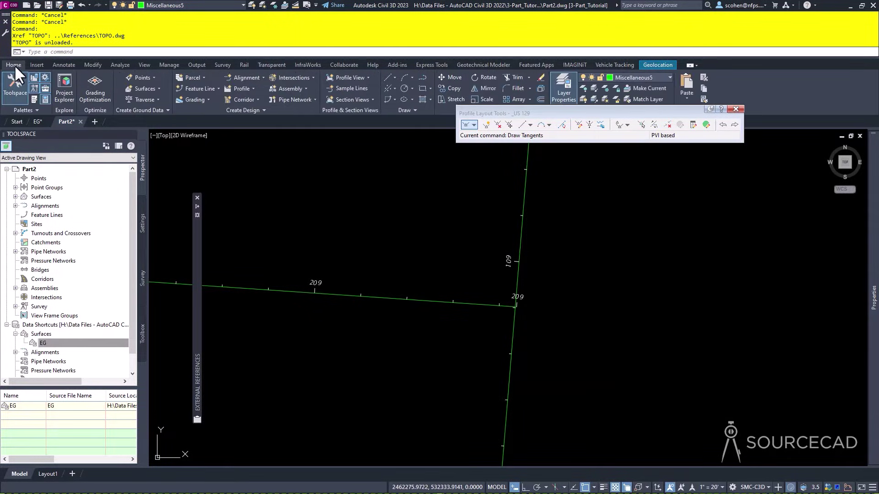
left_click(294, 78)
left_click(301, 91)
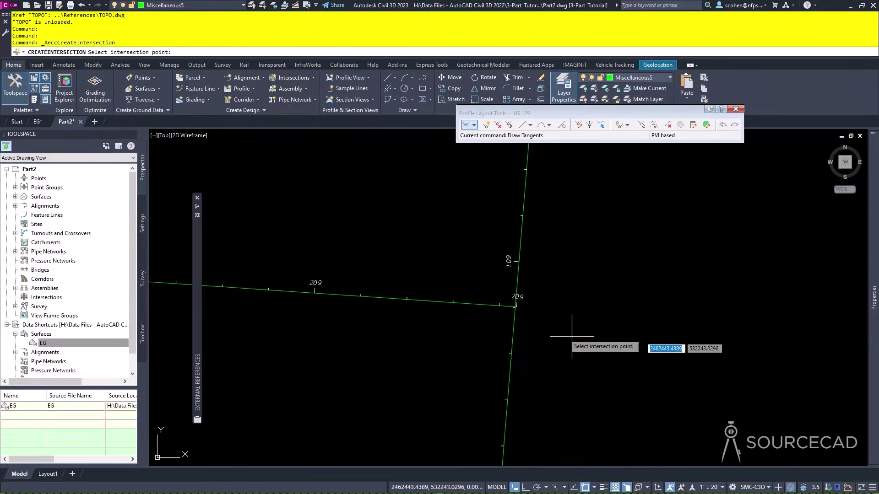
scroll(515, 305, "up", 5)
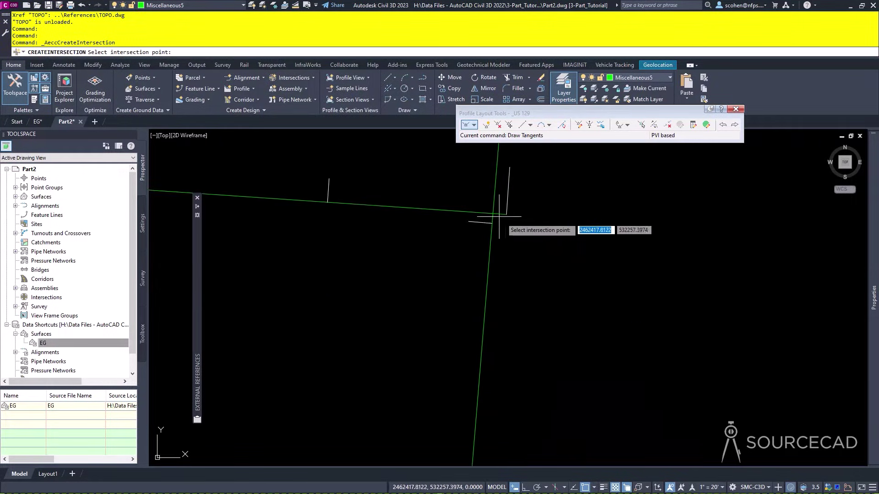
key("Escape")
key("Escape")
Regenerate the drawing and stretch the end point of the LOVES BYPASS alignment back onto the US 129 alignment
type("R")
key("Return")
scroll(525, 304, "up", 3)
left_click(525, 310)
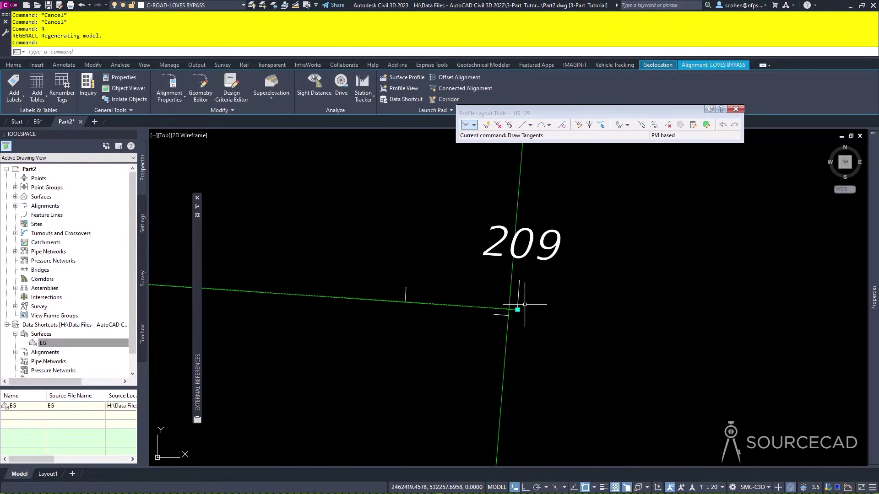
left_click(517, 310)
key("Escape")
Examine the two profile views and the junction where the LOVES BYPASS alignment meets US 129
scroll(368, 314, "down", 5)
middle_click_drag(369, 314, 549, 309)
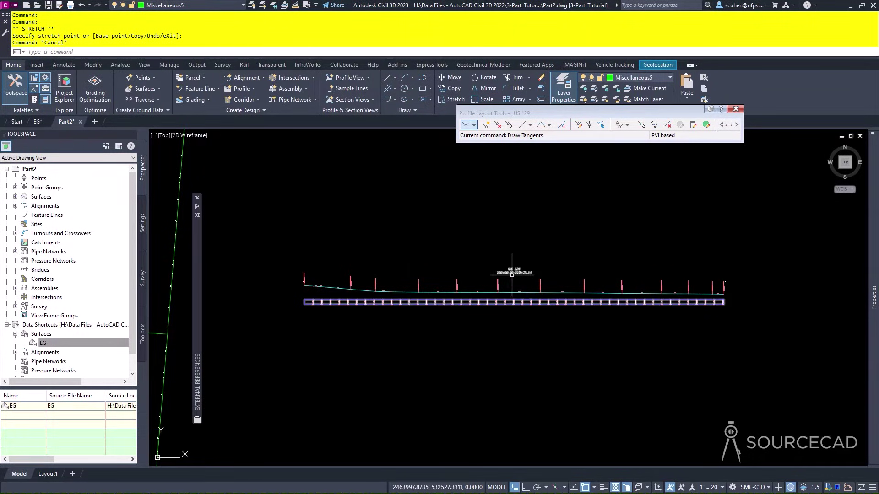
middle_click_drag(428, 319, 673, 288)
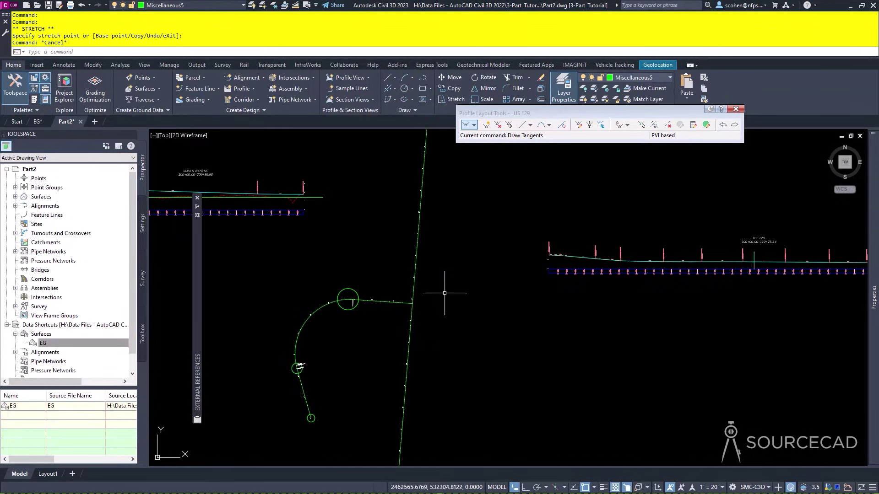
scroll(412, 307, "up", 6)
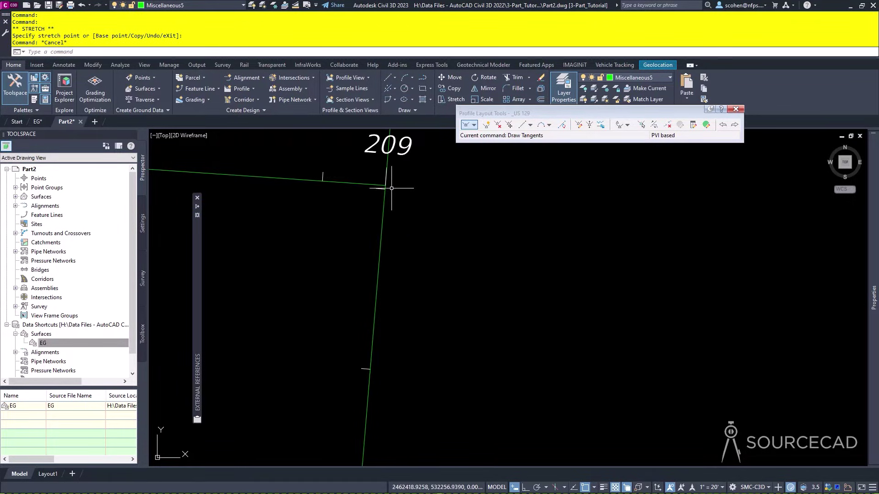
scroll(392, 186, "up", 4)
scroll(367, 186, "down", 2)
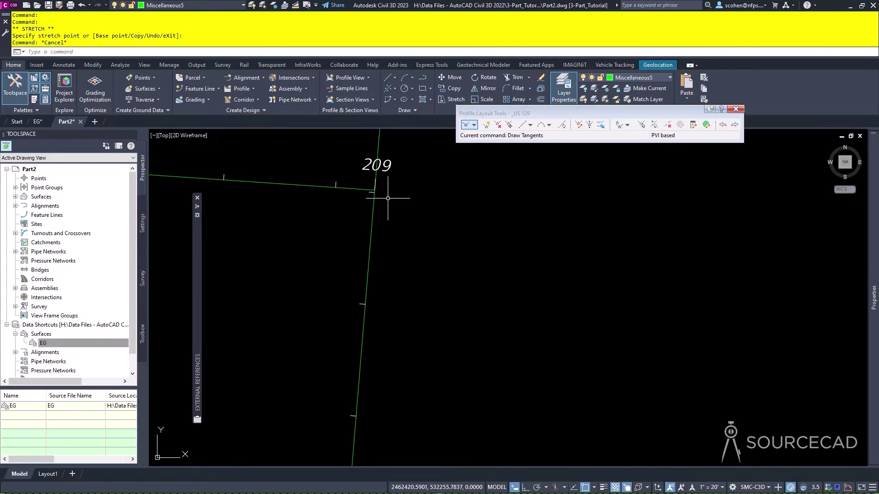
scroll(418, 207, "down", 4)
middle_click_drag(394, 206, 367, 215)
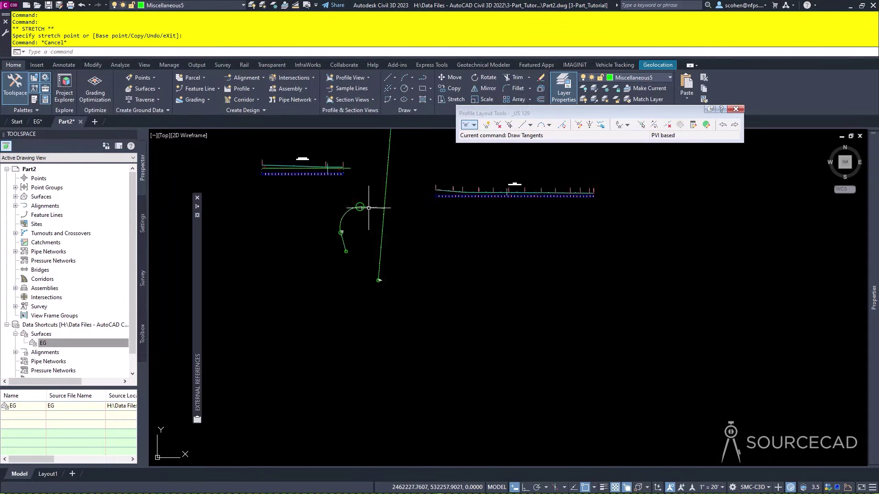
Stretch the last PVI of the _LOVES design profile using an endpoint snap, and return to the previous view of the junction
scroll(359, 218, "up", 5)
type("zp")
key("Return")
key("Return")
key("Return")
key("Return")
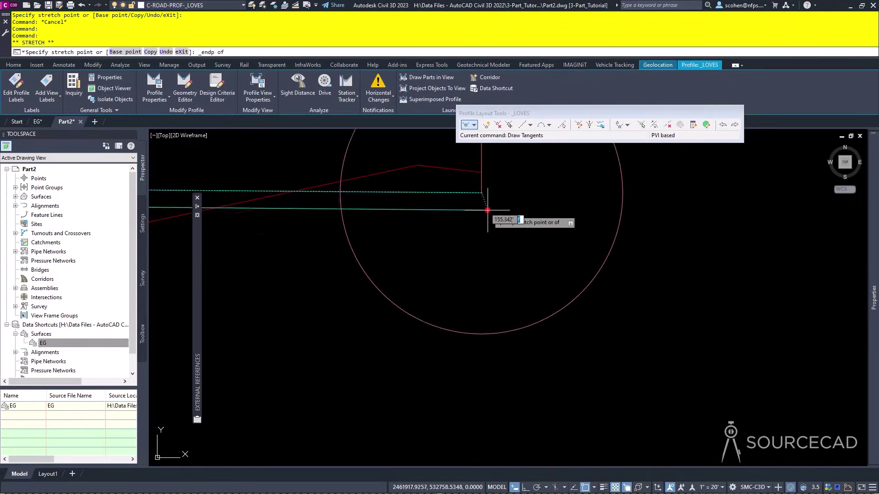
key("Return")
key("Return")
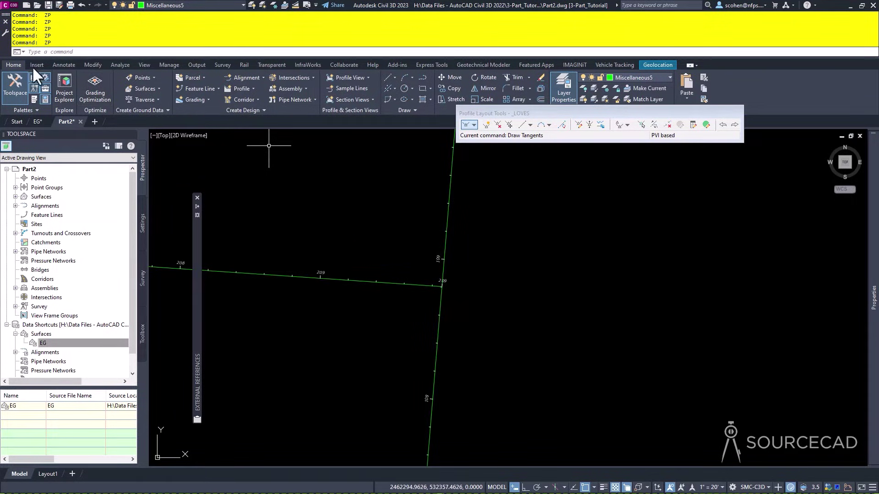
Start an intersection where LOVES BYPASS meets US 129, with the primary road crown maintained, US 129 as priority 1 and 12' offsets
left_click(287, 76)
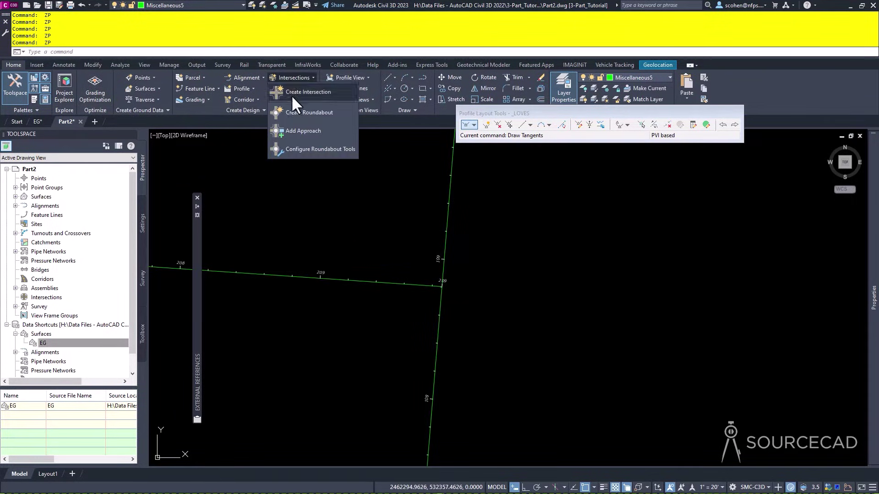
scroll(478, 284, "up", 4)
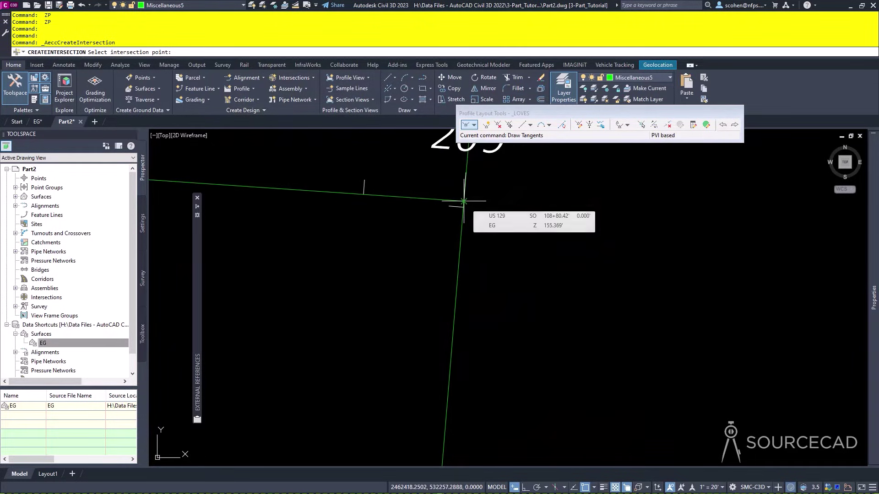
left_click(464, 202)
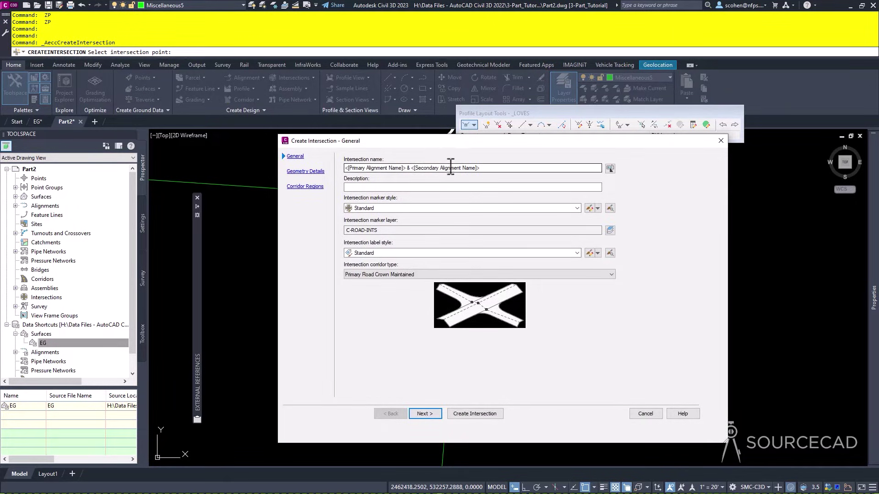
left_click(432, 414)
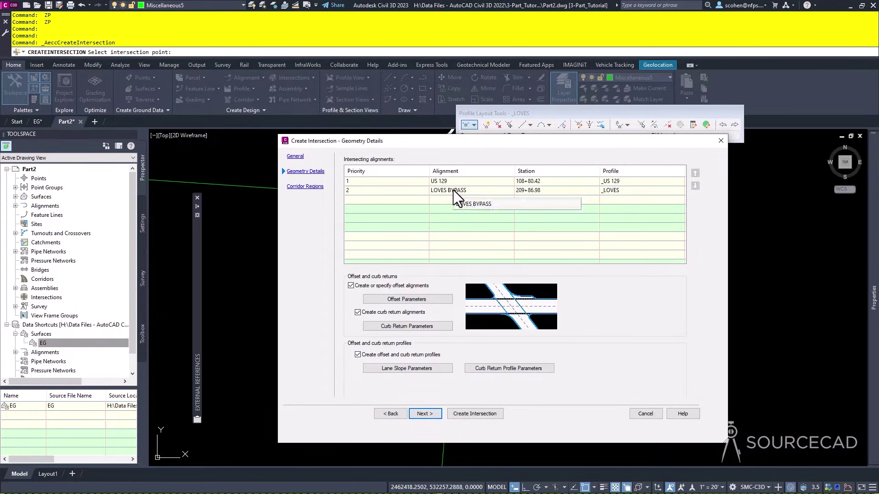
left_click(391, 182)
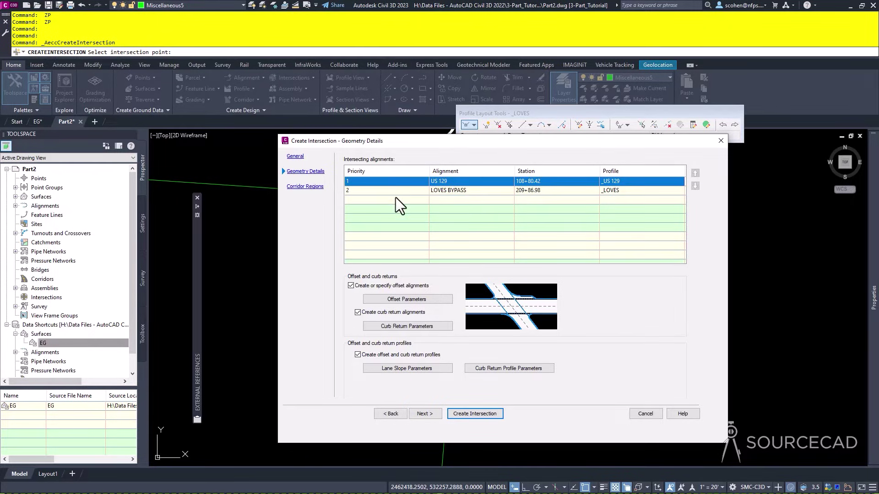
left_click(405, 298)
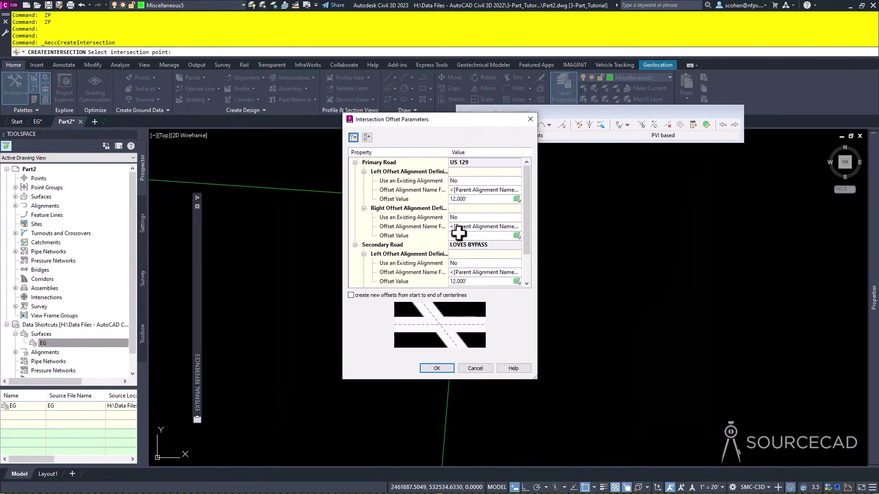
left_click(443, 368)
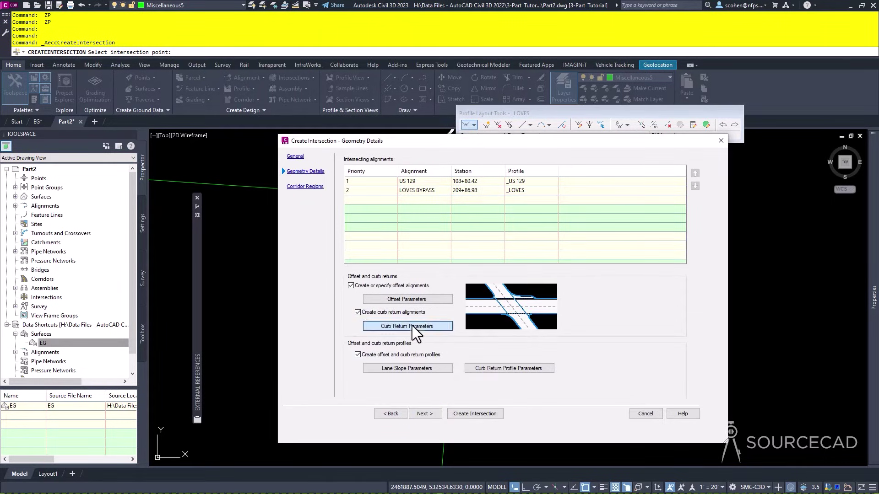
Set the circular fillet curb return radius to 35' for both the SW and NW quadrants
left_click(412, 325)
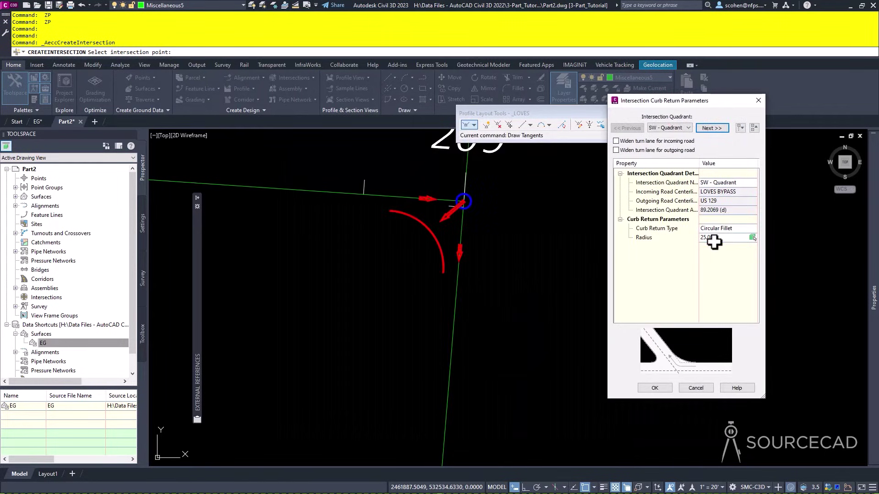
left_click(714, 239)
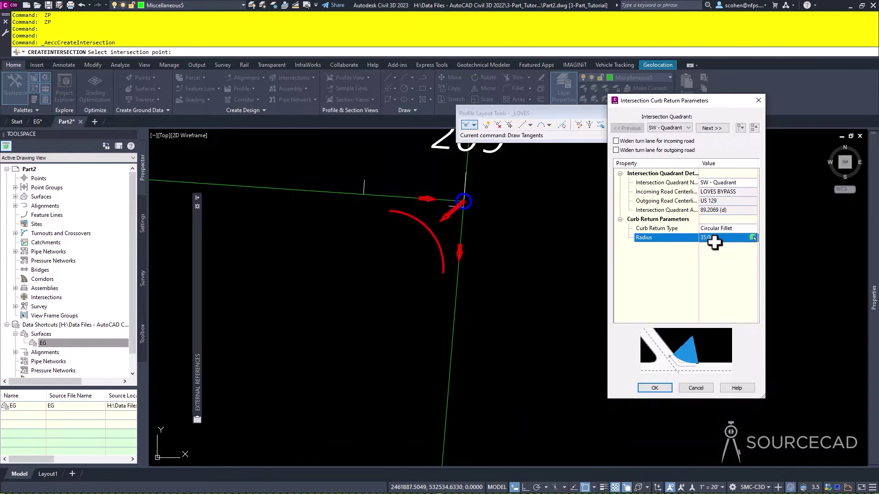
left_click(718, 128)
left_click(723, 237)
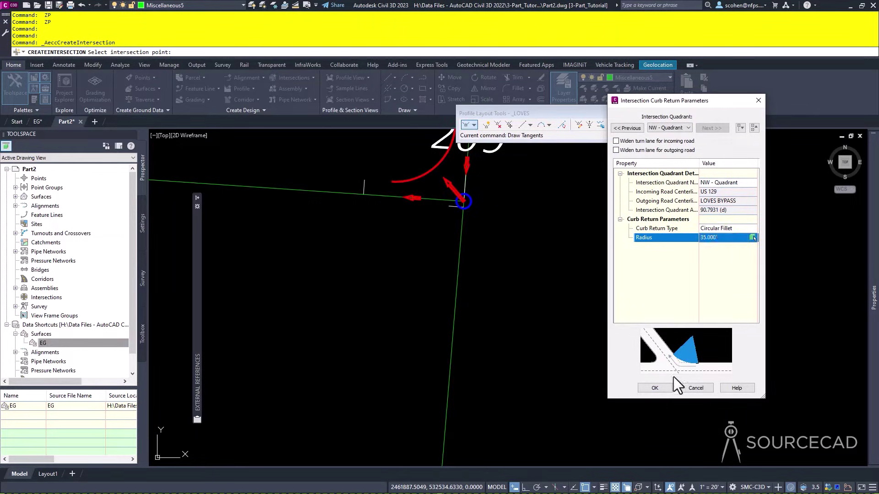
left_click(655, 388)
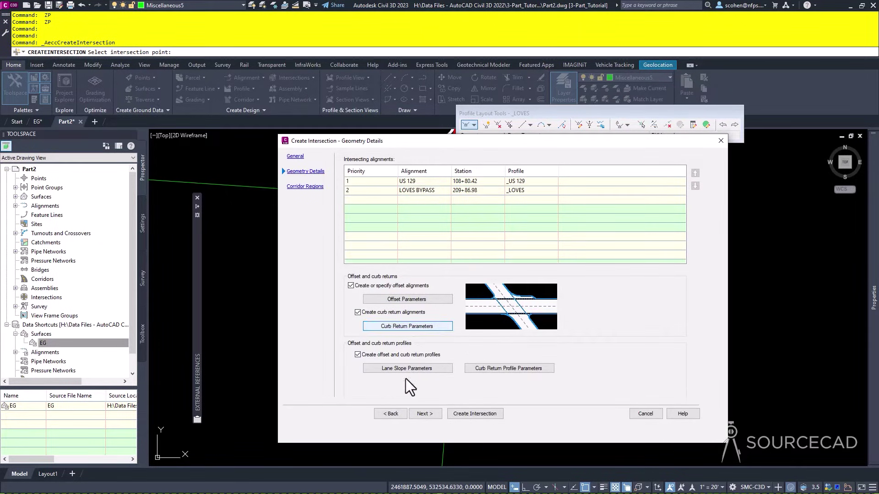
Create the intersection with a new corridor daylighting to the EG surface, using the Autodesk (Imperial) assembly set
left_click(420, 414)
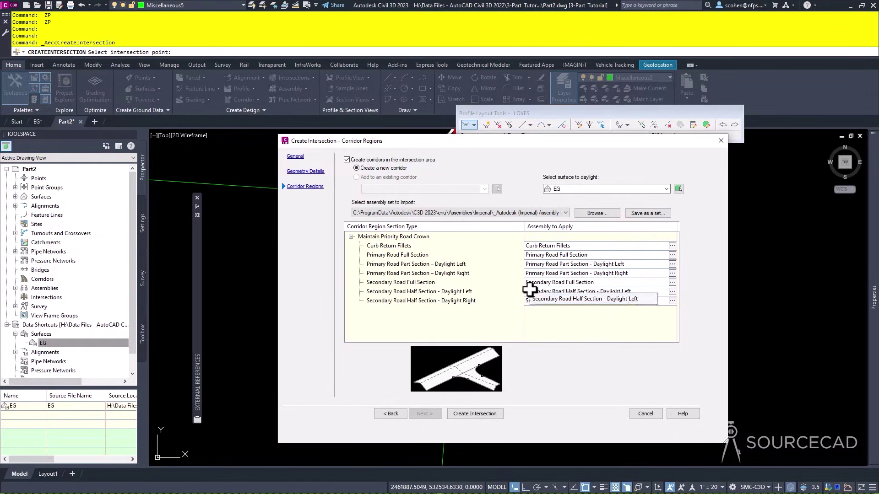
left_click(474, 414)
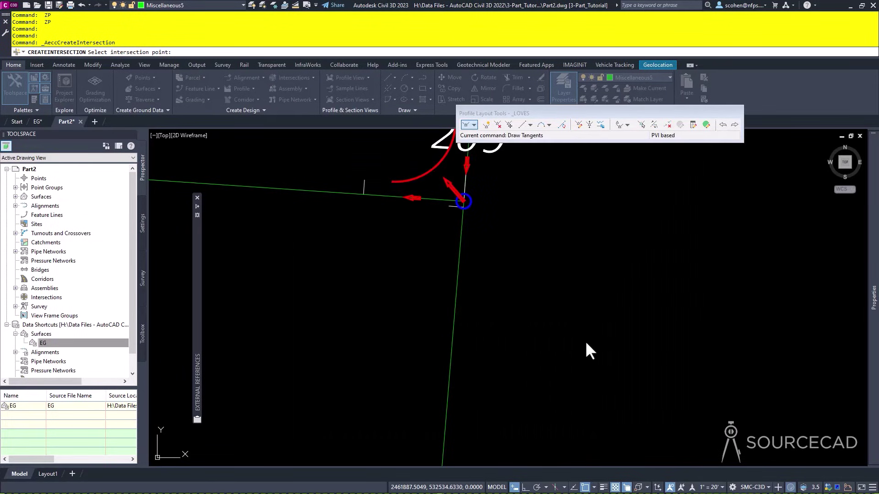
key("Escape")
key("Escape")
Examine the new intersection corridor and the assemblies imported beside the US 129 profile view
scroll(457, 295, "down", 8)
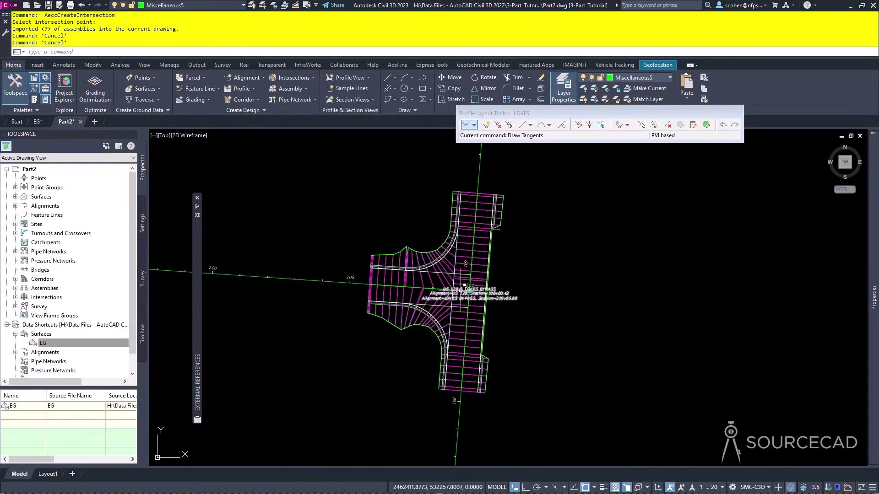
scroll(469, 291, "down", 6)
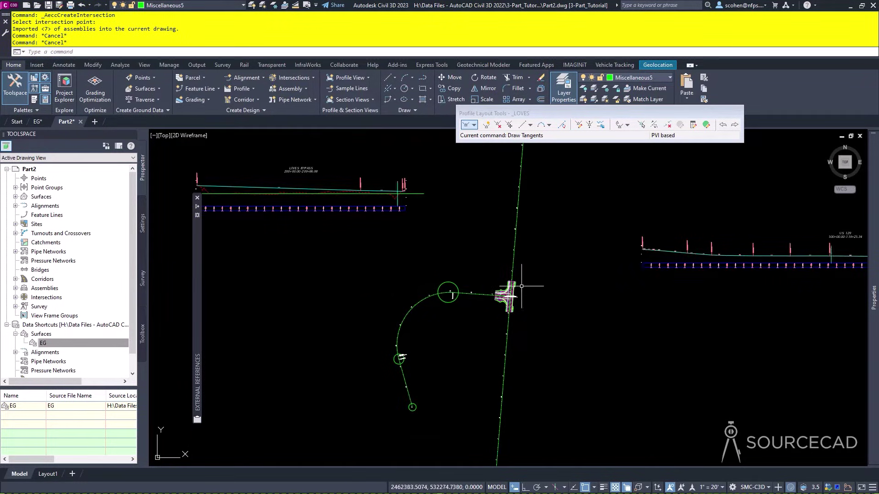
scroll(477, 304, "down", 3)
scroll(571, 255, "up", 8)
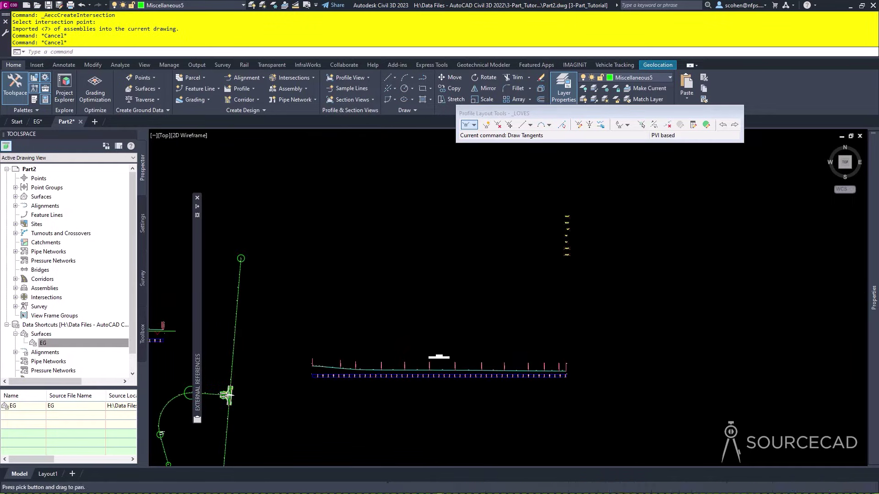
scroll(412, 251, "up", 3)
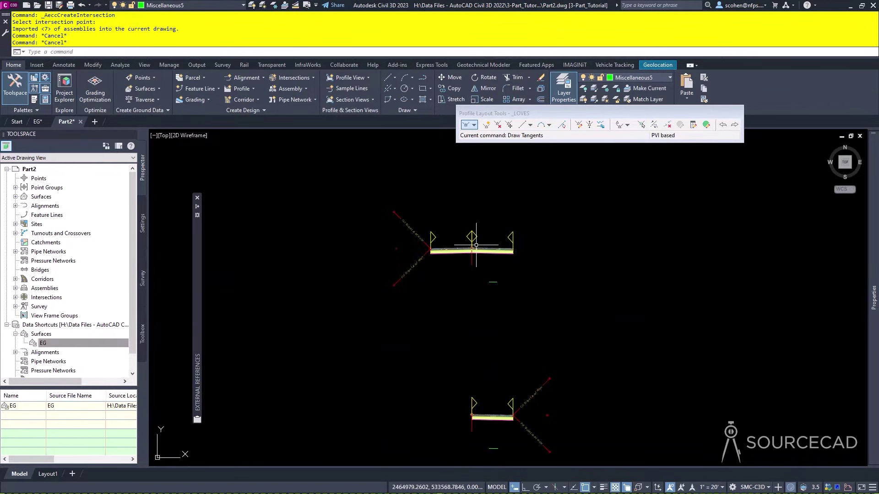
scroll(412, 251, "down", 2)
scroll(432, 385, "down", 2)
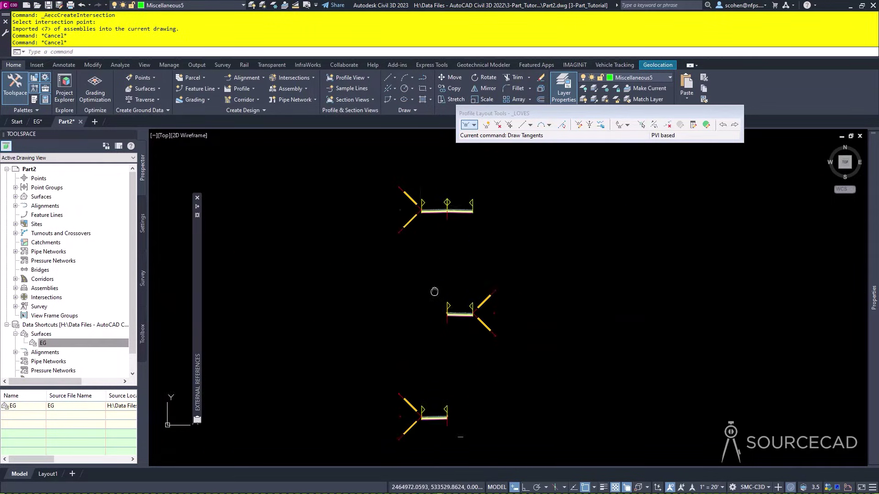
scroll(432, 385, "up", 4)
scroll(432, 384, "down", 3)
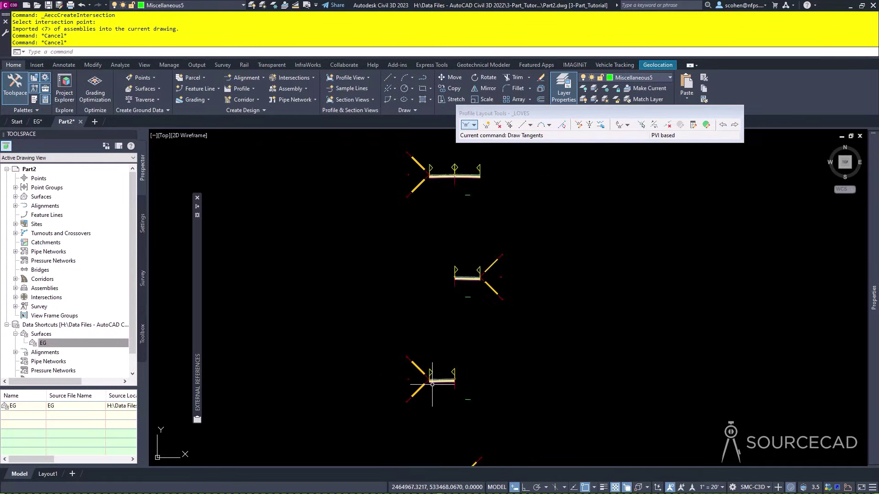
scroll(465, 399, "up", 4)
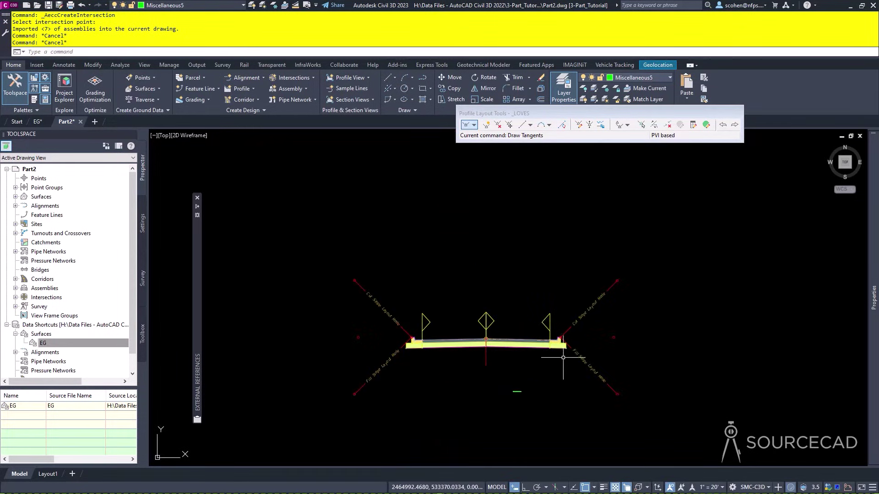
scroll(565, 353, "down", 3)
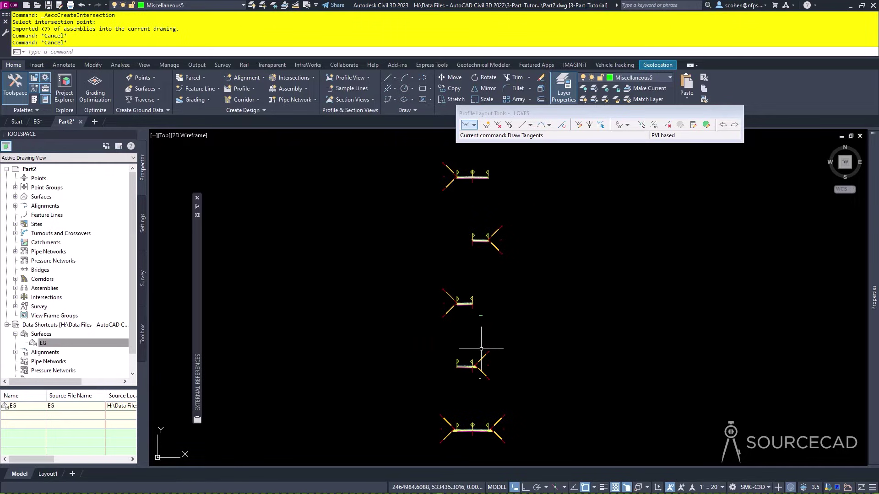
scroll(453, 294, "up", 3)
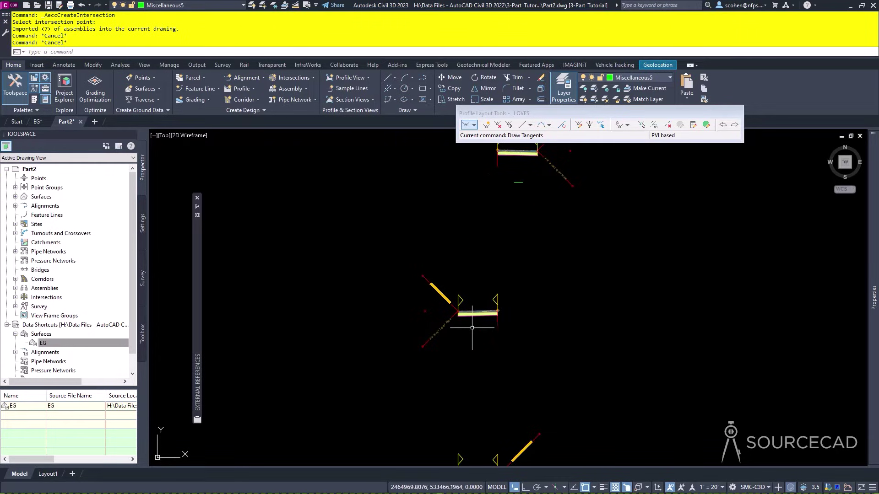
scroll(471, 329, "up", 2)
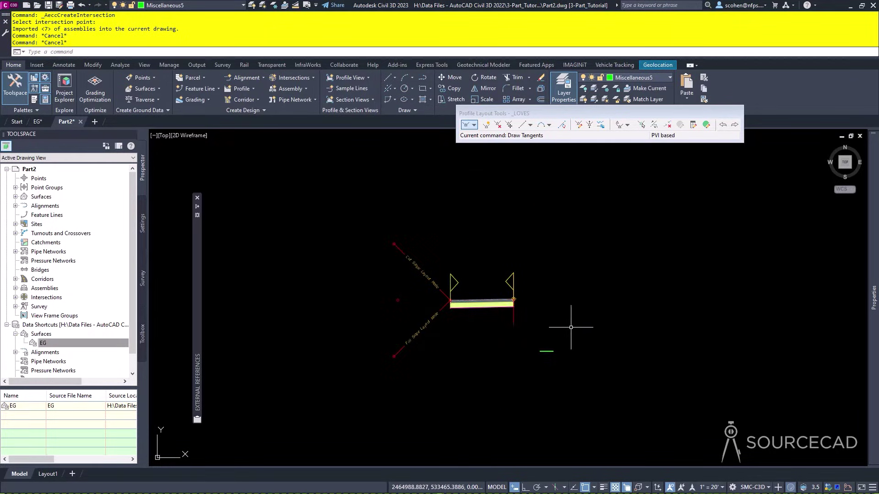
Insert a curb-and-gutter subassembly after the lane, ahead of the left side slope, in the single-lane assembly with a left daylight
key("ctrl+3")
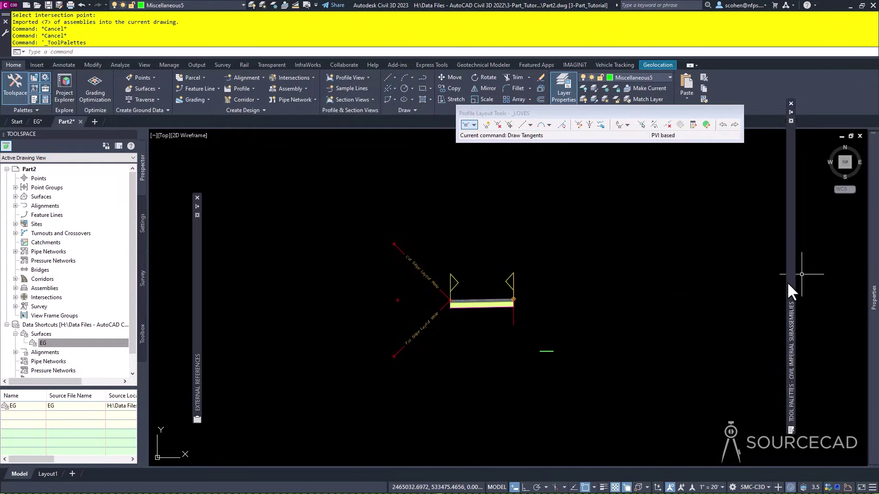
mouse_move(786, 281)
left_click(742, 271)
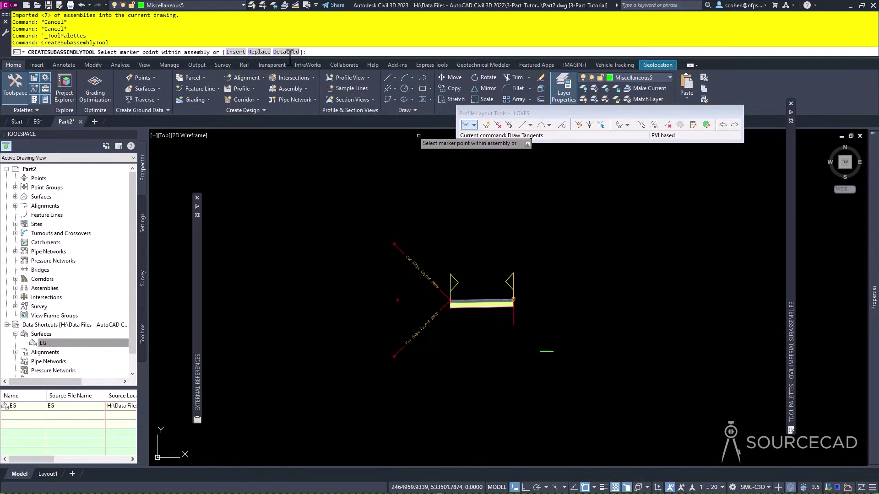
left_click(238, 53)
scroll(467, 302, "up", 5)
scroll(376, 354, "up", 3)
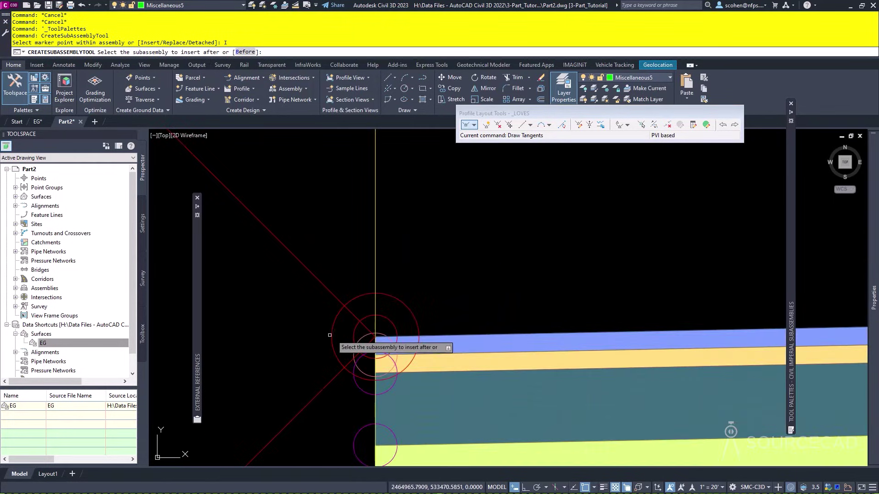
left_click(409, 339)
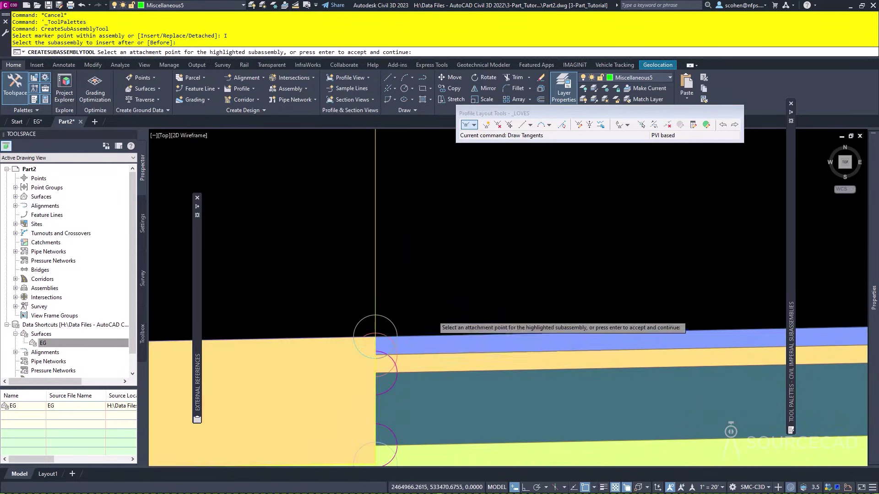
Insert the same curb-and-gutter subassembly after the left lane of the two-lane assembly that has only a left side slope
scroll(433, 315, "down", 5)
scroll(480, 337, "down", 5)
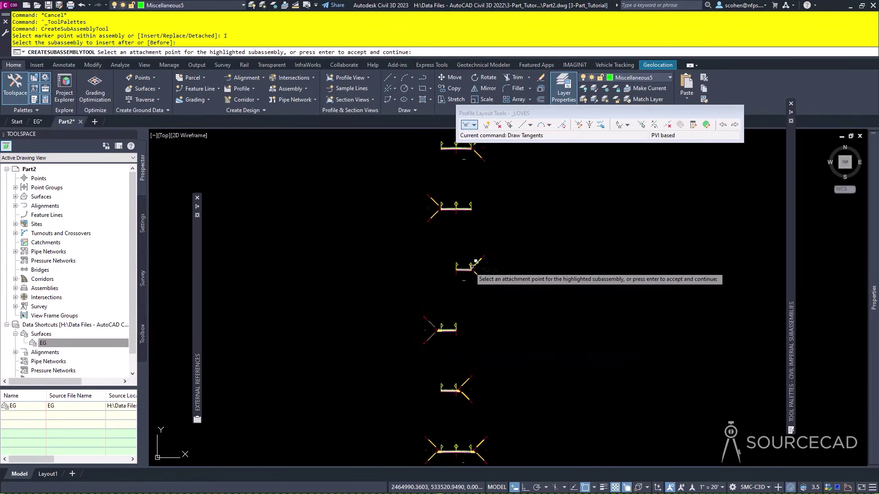
scroll(435, 213, "up", 5)
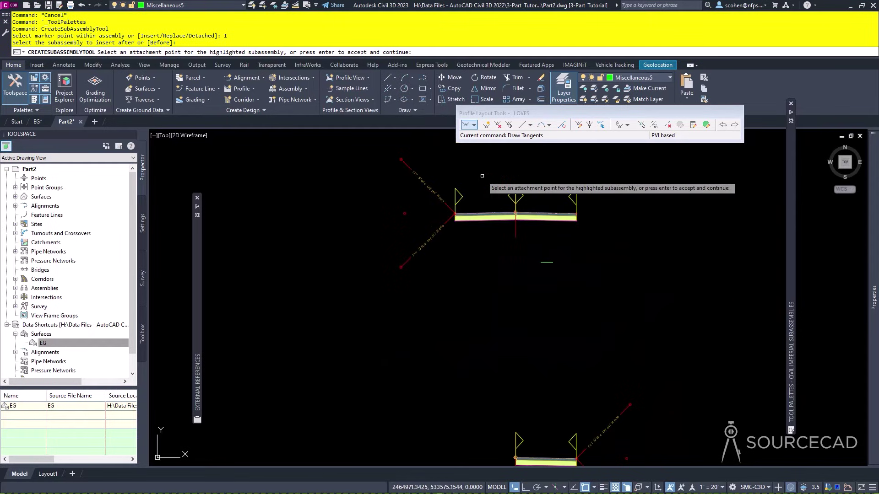
left_click(453, 221)
scroll(453, 221, "up", 5)
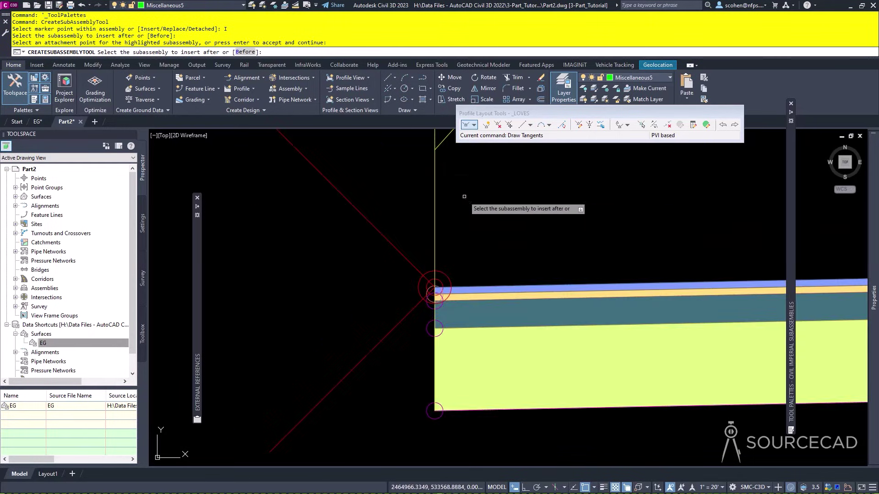
left_click(462, 289)
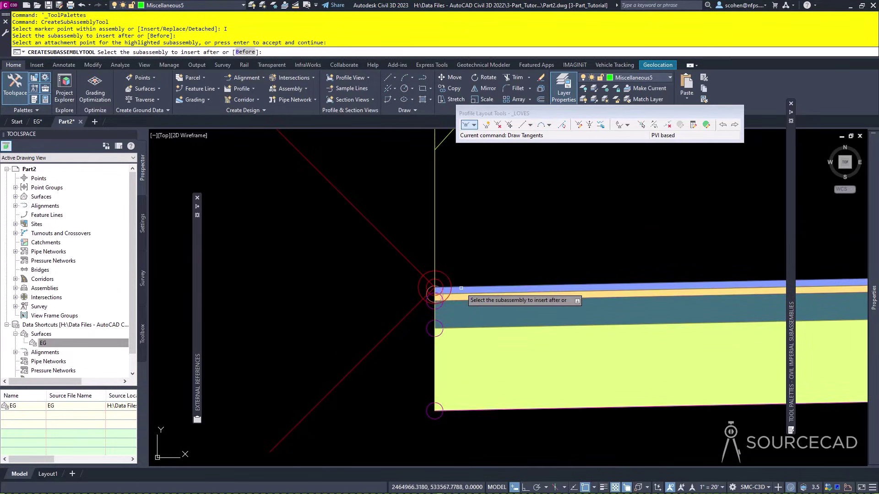
scroll(462, 289, "down", 5)
key("Escape")
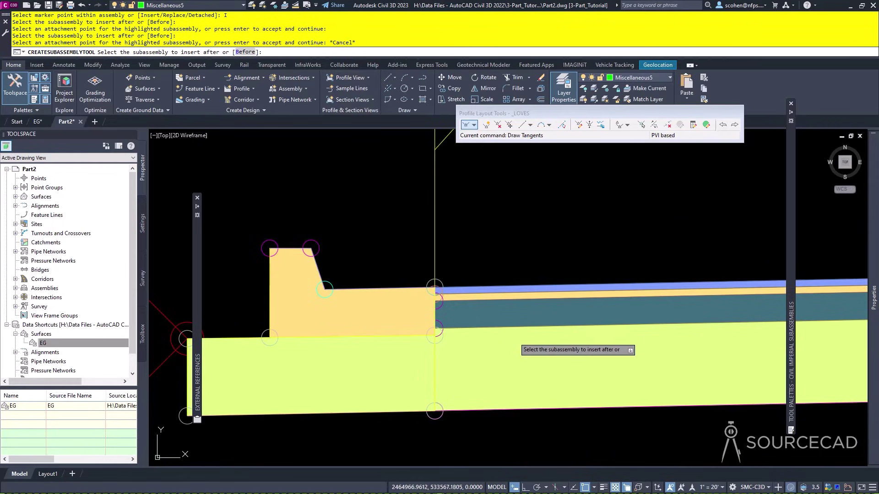
scroll(506, 339, "down", 2)
scroll(294, 358, "down", 4)
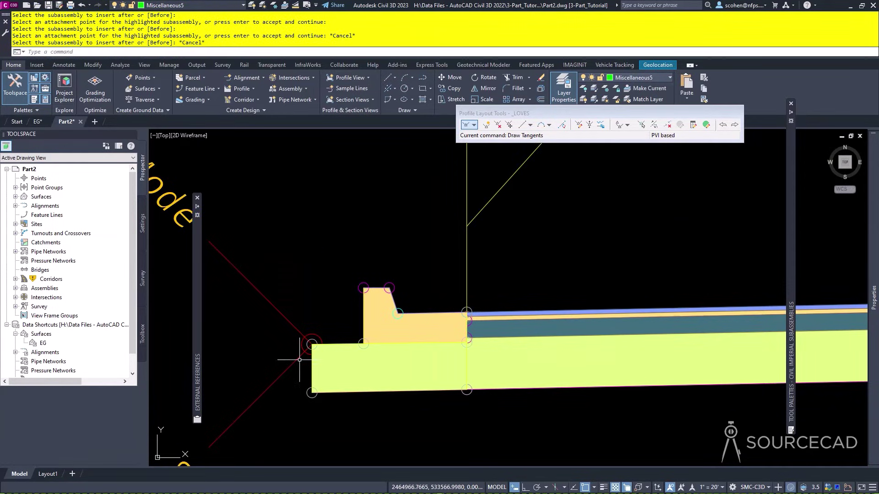
key("Escape")
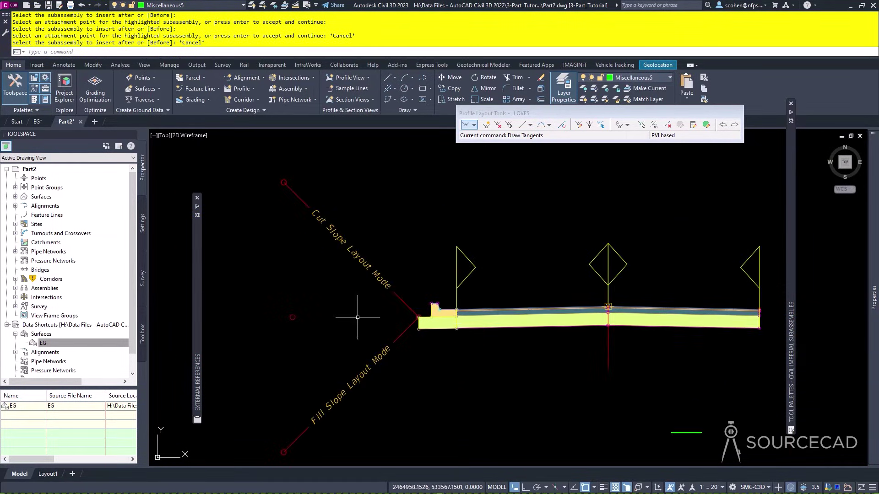
Move the BasicSideSlopeCutDitch subassembly of the two-lane assembly to the marker at the top back of its new curb
left_click(382, 281)
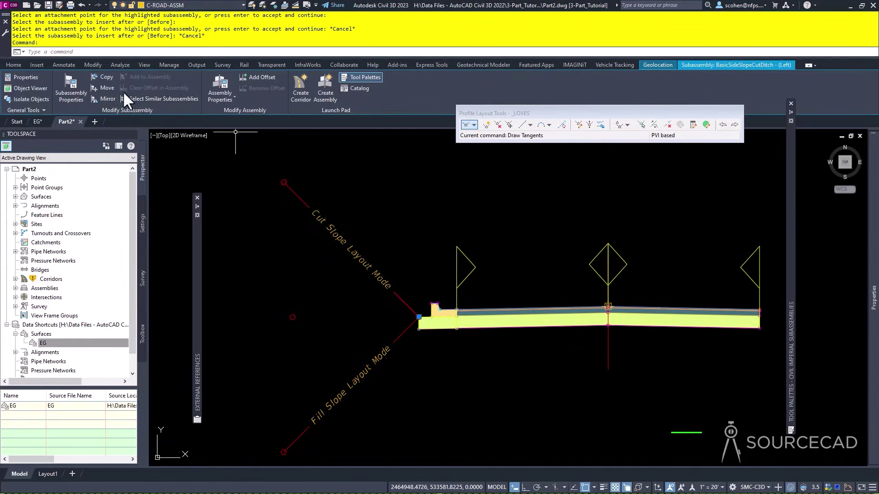
left_click(103, 88)
scroll(440, 299, "up", 4)
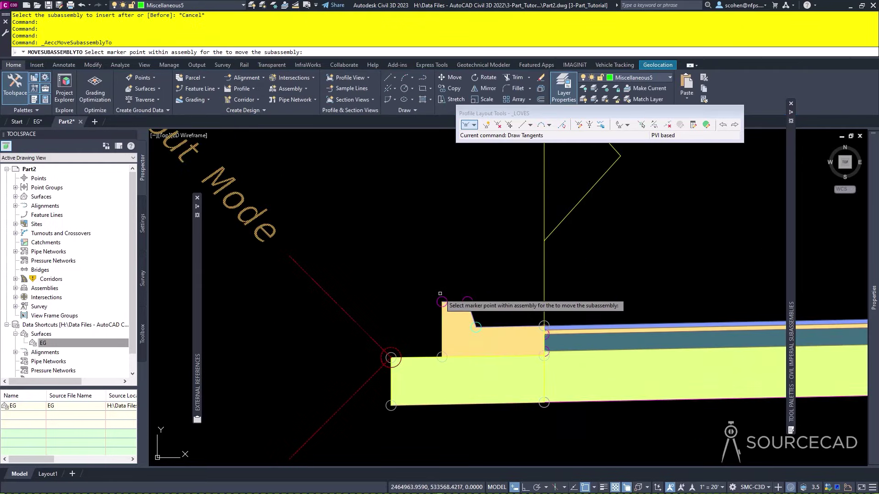
left_click(441, 299)
scroll(476, 375, "down", 6)
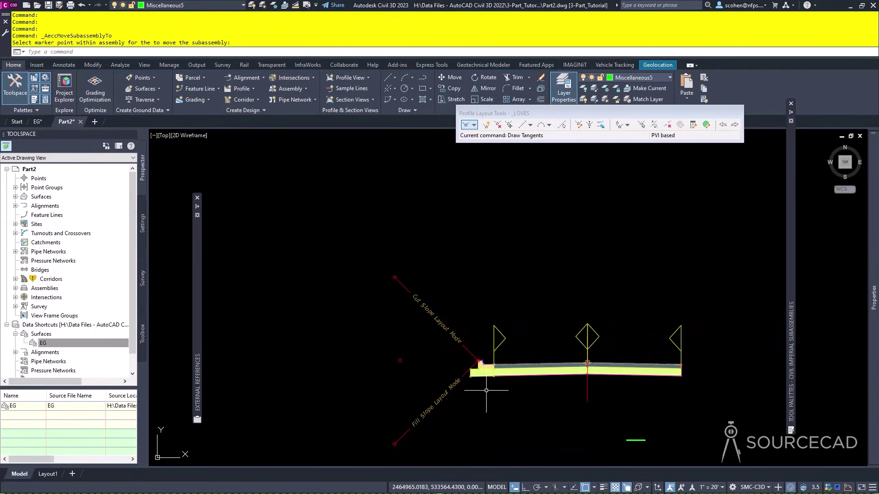
middle_click_drag(466, 317, 402, 360)
Move the BasicSideSlopeCutDitch subassembly of the single-lane assembly to the marker at the top back of its new curb
key("Escape")
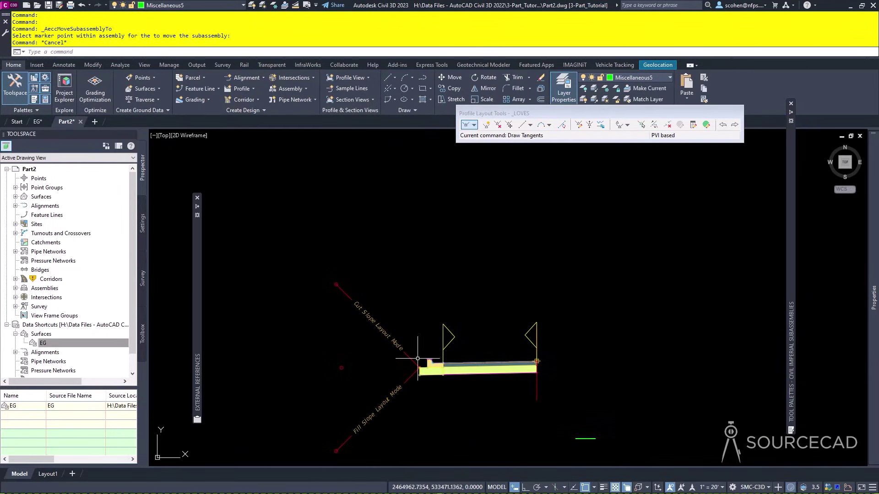
scroll(402, 359, "up", 2)
left_click(388, 315)
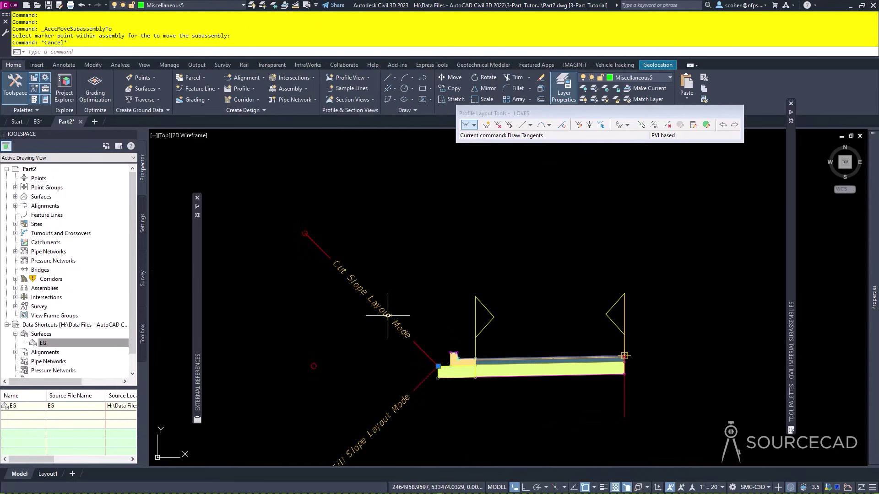
left_click(105, 89)
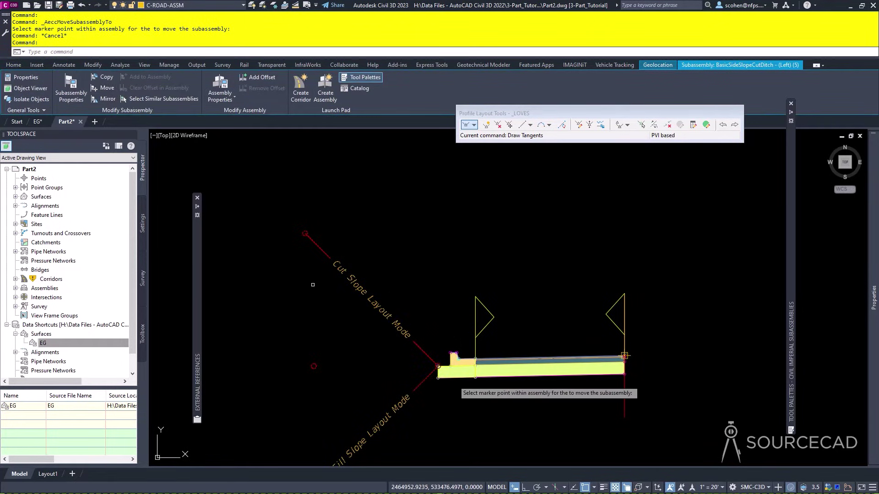
scroll(481, 367, "up", 5)
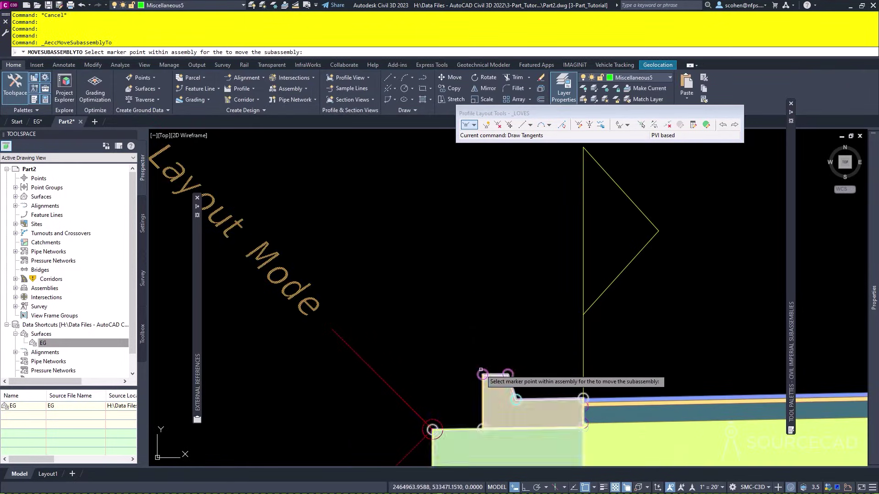
key("Escape")
scroll(478, 366, "down", 5)
scroll(492, 275, "down", 3)
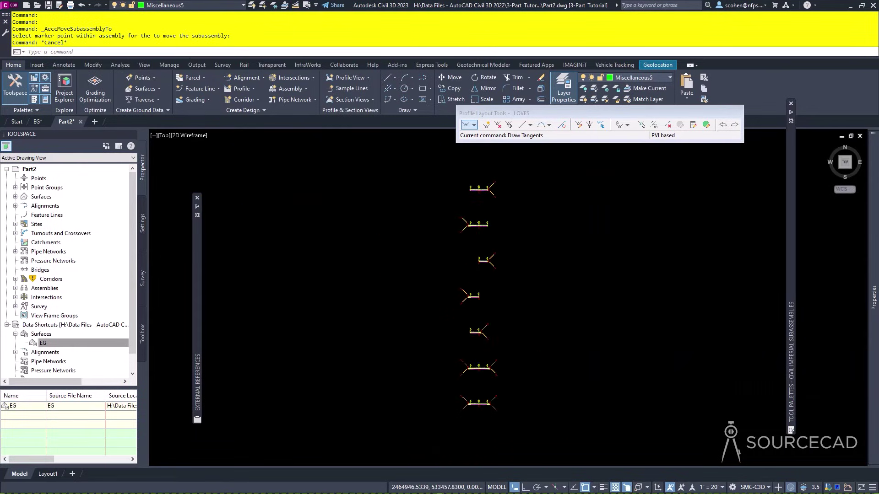
Extend the intersection corridor's west end along LOVES BYPASS, around the curve to near the far end of the alignment
middle_click_drag(403, 349, 513, 337)
scroll(499, 292, "down", 2)
middle_click_drag(499, 292, 238, 192)
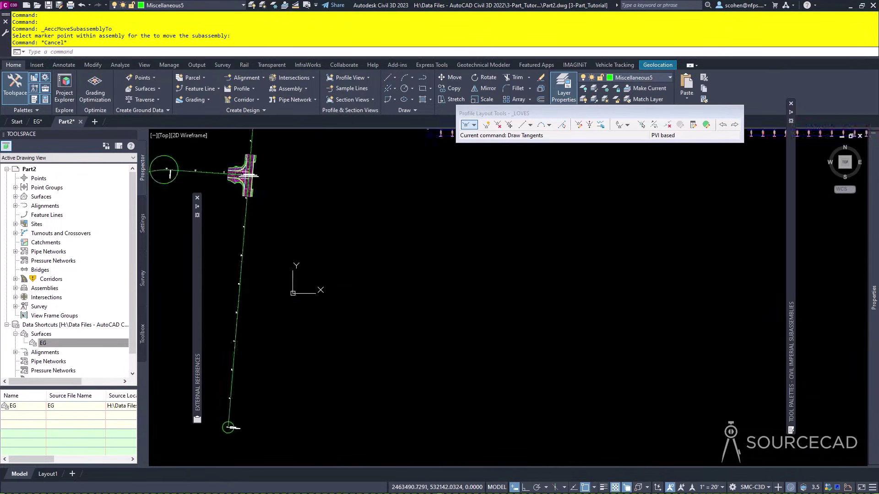
scroll(389, 226, "up", 4)
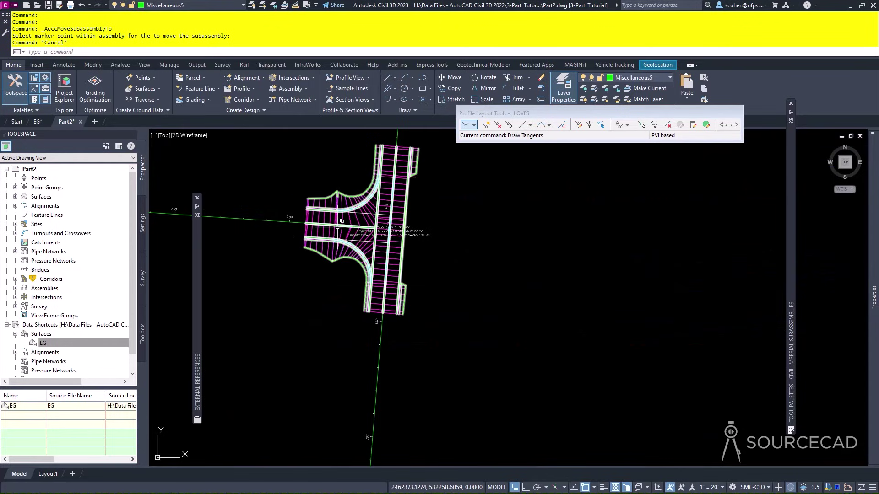
left_click(328, 231)
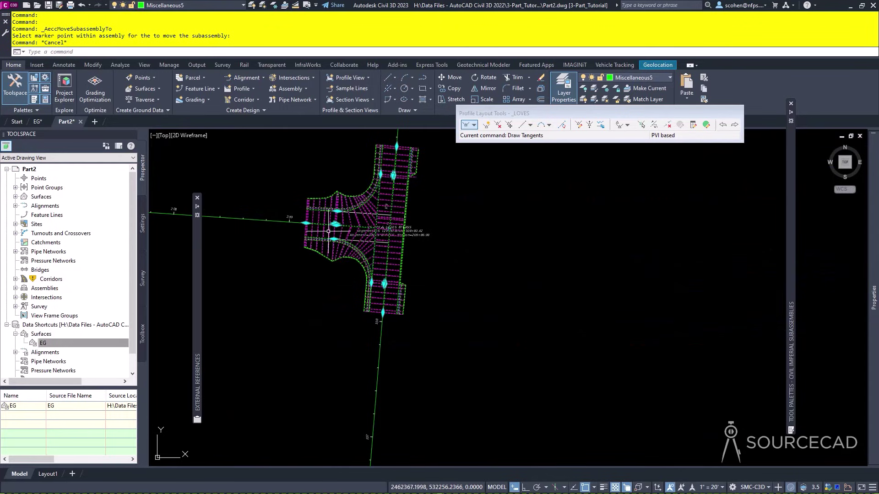
left_click(305, 223)
scroll(282, 259, "down", 2)
middle_click_drag(282, 259, 501, 214)
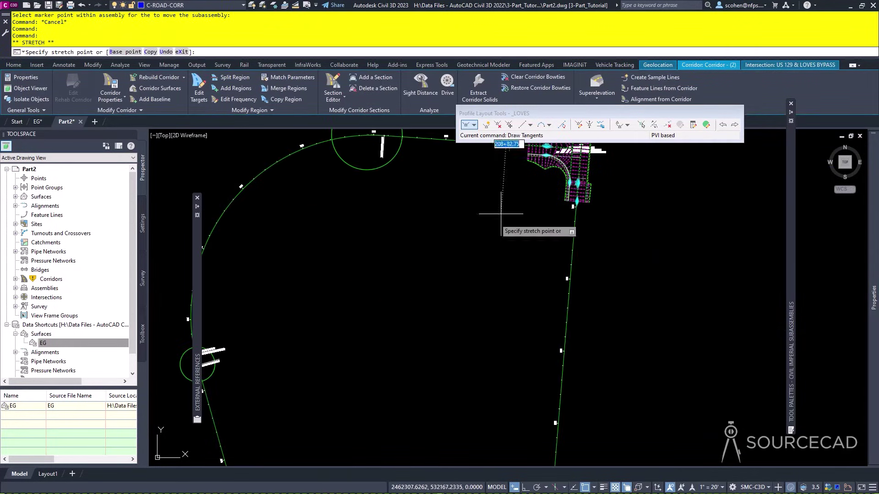
left_click(273, 425)
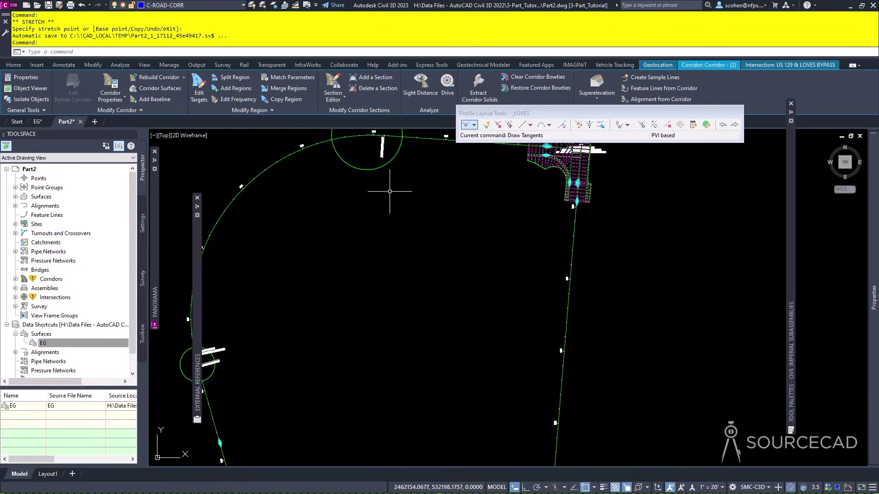
Turn on automatic rebuilding for Corridor - (2)
middle_click_drag(389, 191, 395, 244)
left_click(15, 278)
left_click(64, 287)
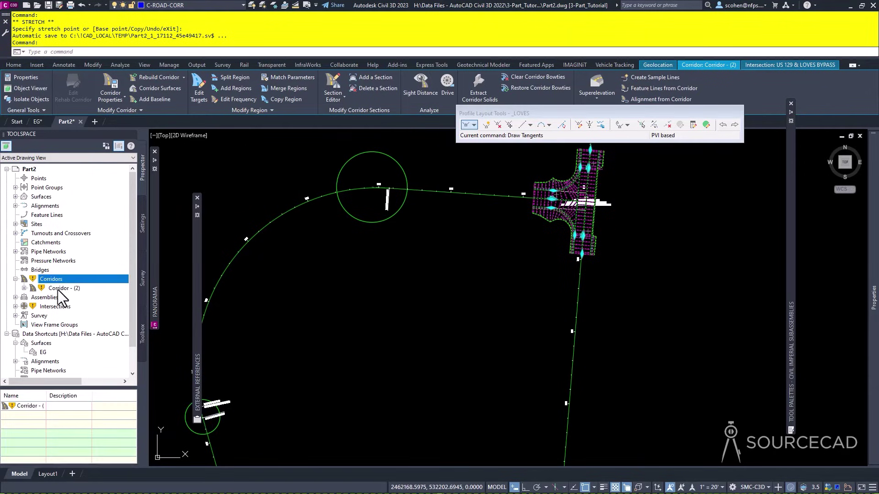
right_click(62, 288)
left_click(106, 317)
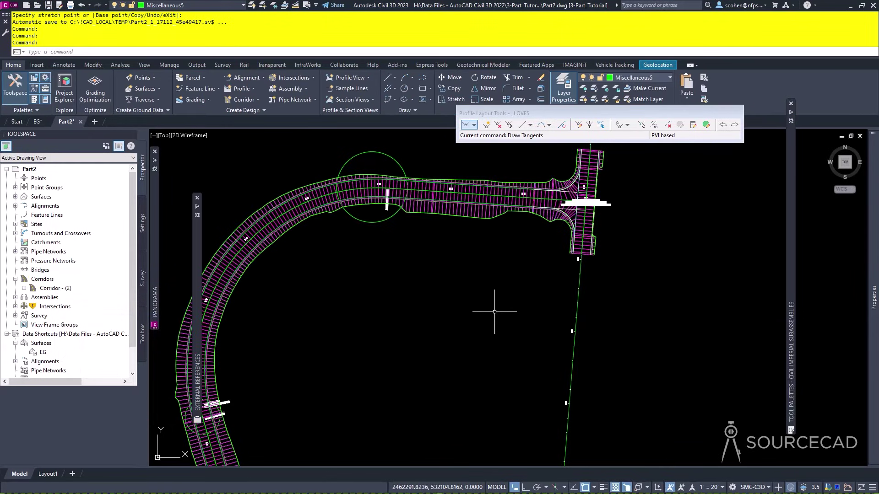
Extend the corridor's south end along US 129 to near the southern end of the alignment
middle_click_drag(294, 258, 211, 294)
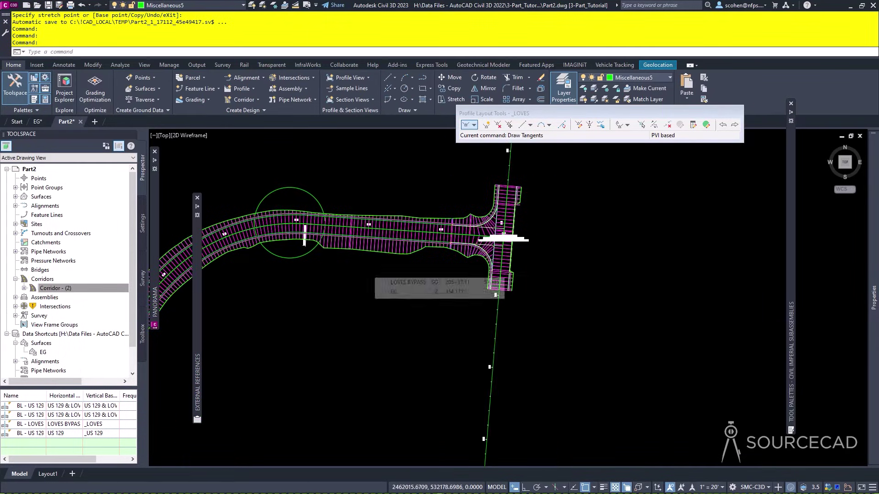
left_click(505, 289)
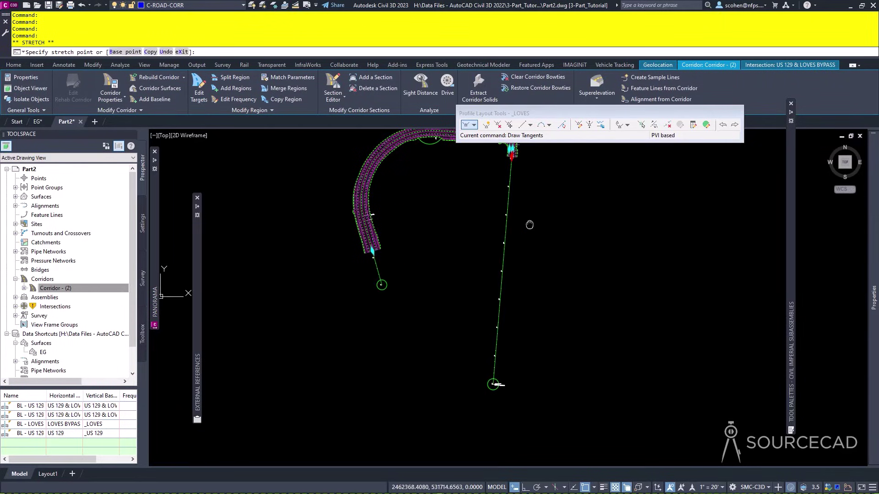
left_click(498, 328)
left_click(523, 330)
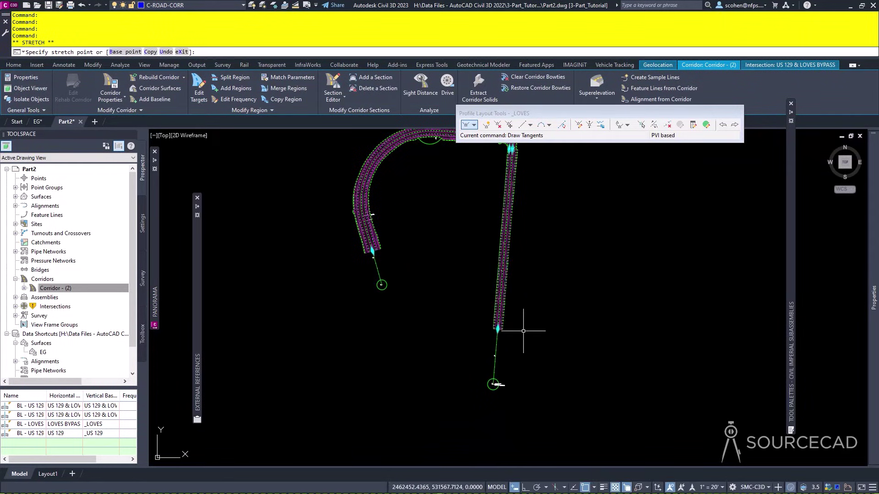
Extend the corridor's north end along US 129 to near the northern end, then review the corridor at the intersection
scroll(527, 174, "down", 3)
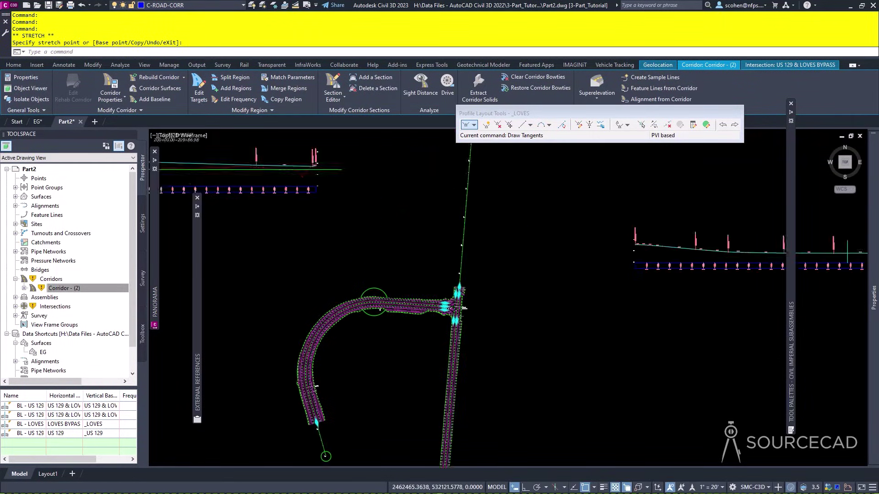
scroll(458, 261, "up", 4)
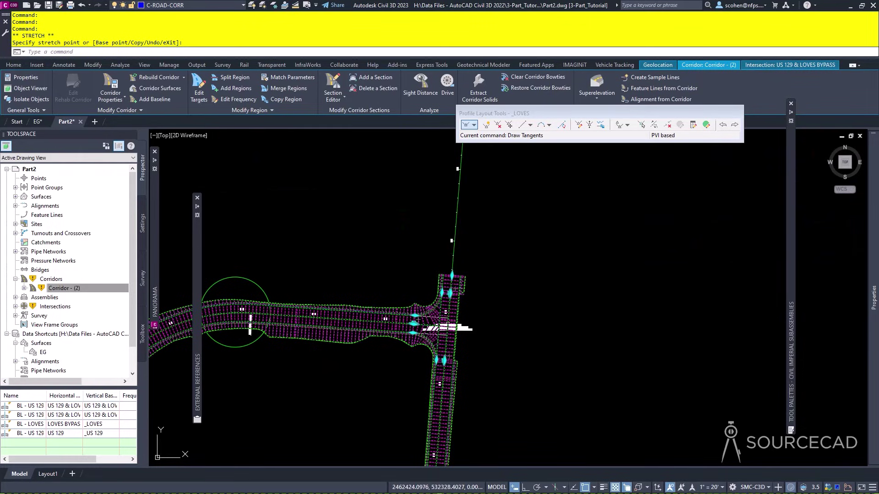
scroll(499, 249, "down", 2)
middle_click_drag(499, 249, 455, 384)
left_click(448, 178)
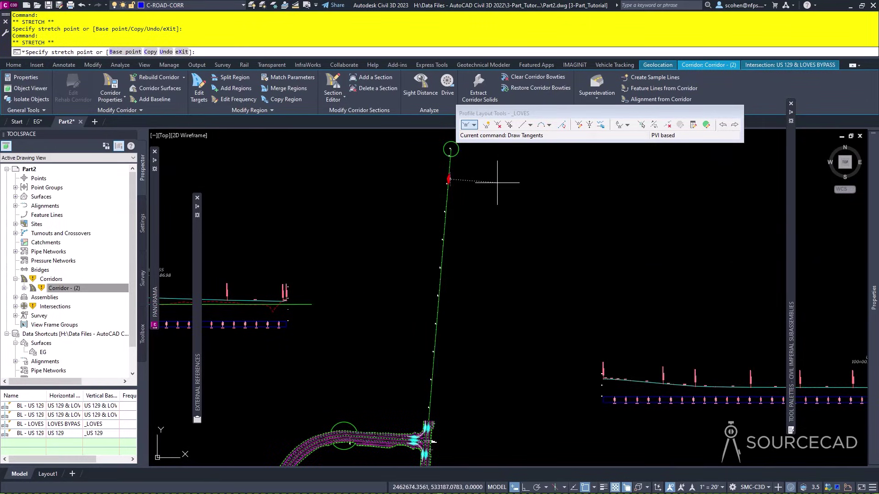
left_click(497, 182)
key("Escape")
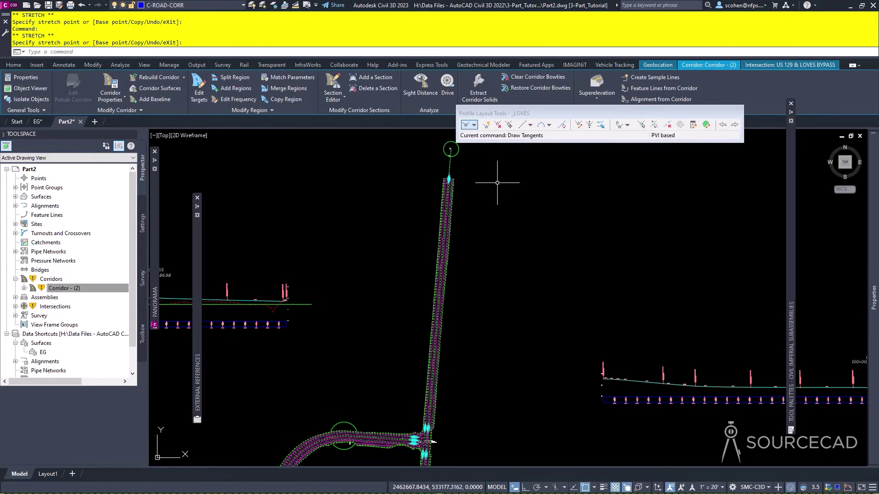
scroll(425, 442, "up", 1)
middle_click_drag(426, 443, 437, 302)
scroll(441, 321, "up", 2)
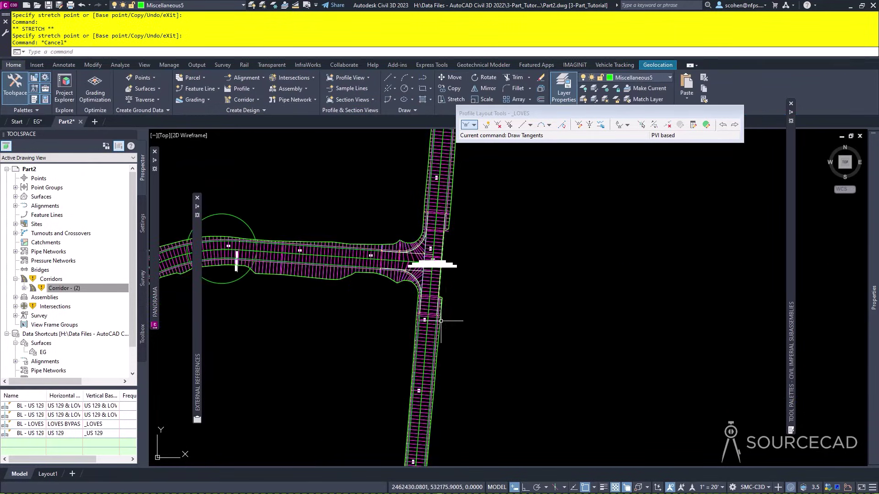
scroll(433, 264, "up", 3)
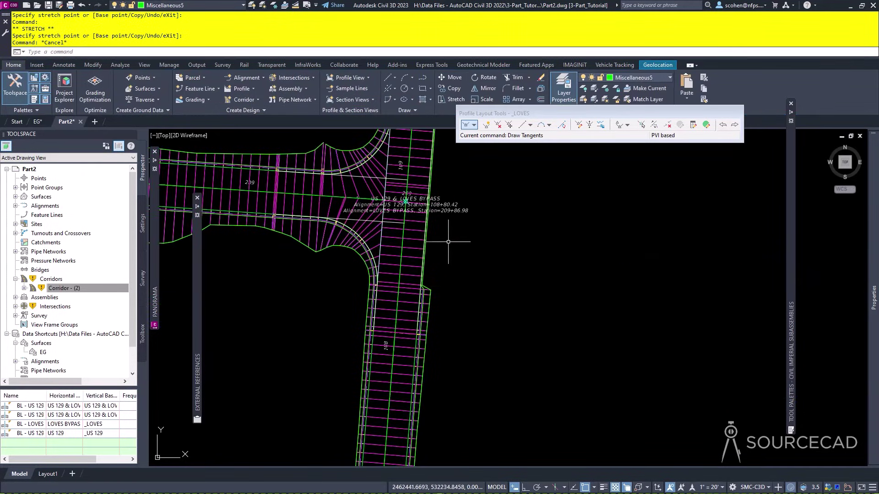
Extend the south end of the US 129 right 12 ft offset alignment to near the southern end of US 129
left_click(417, 315)
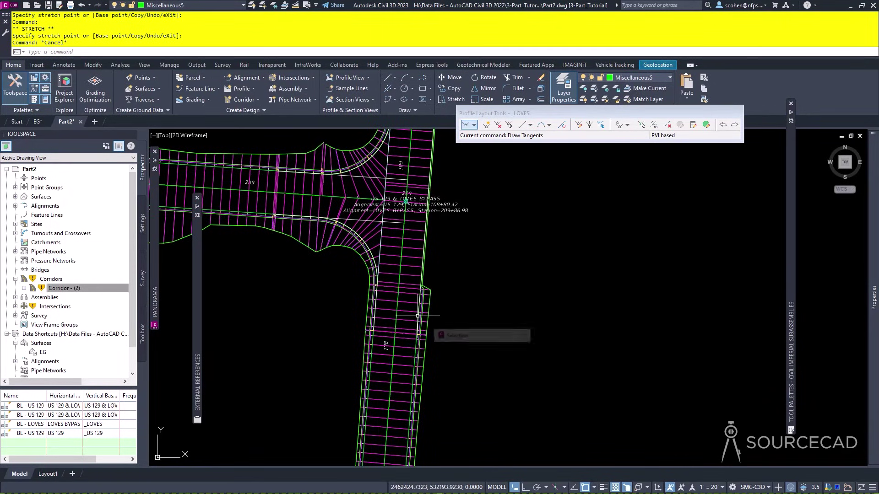
left_click(452, 353)
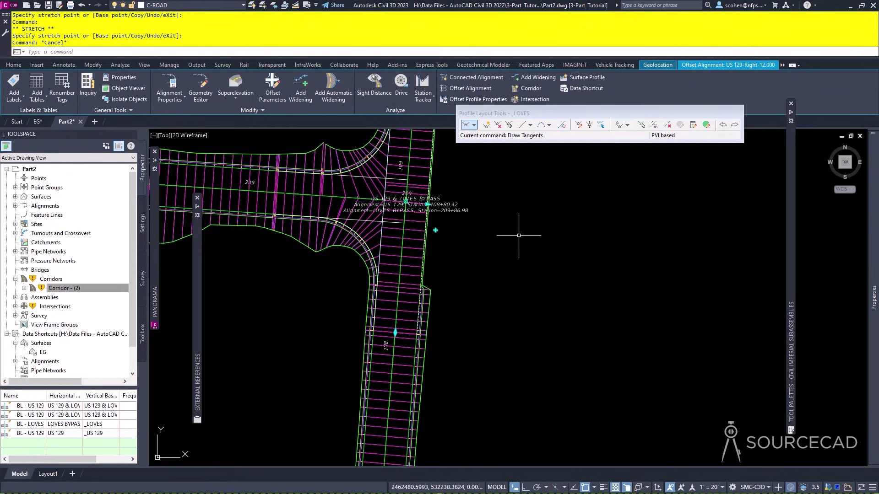
scroll(518, 235, "down", 3)
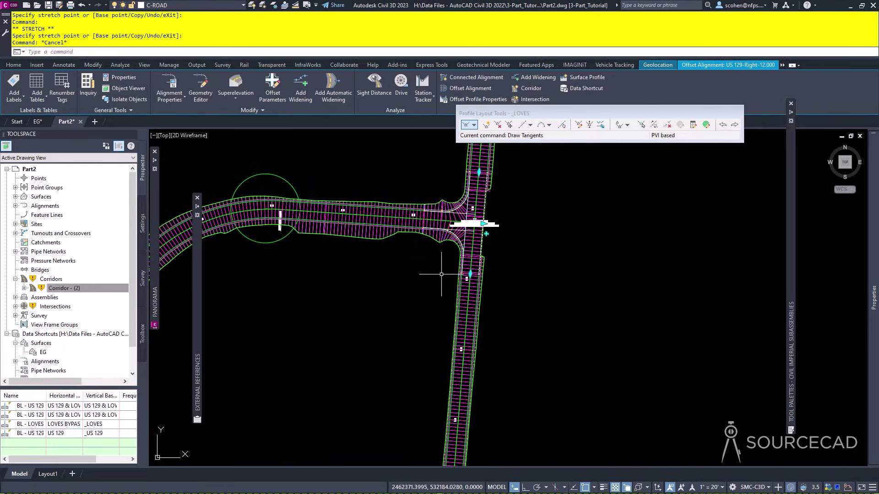
left_click(484, 224)
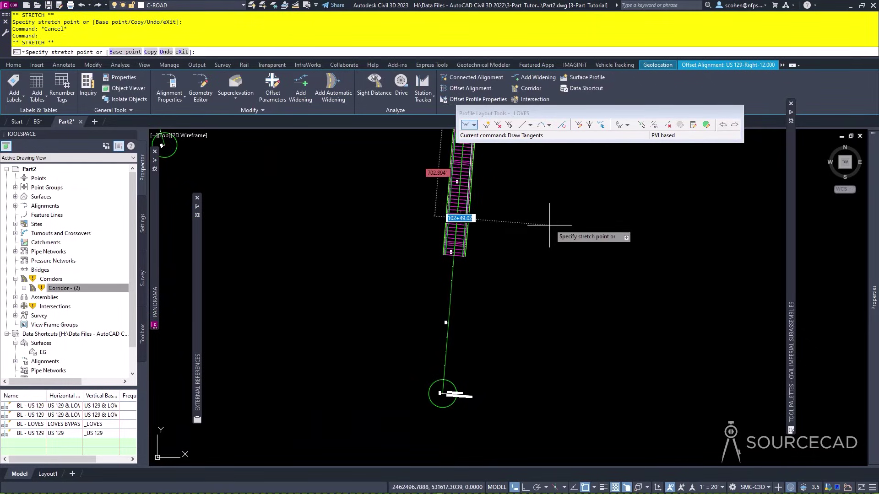
left_click(544, 186)
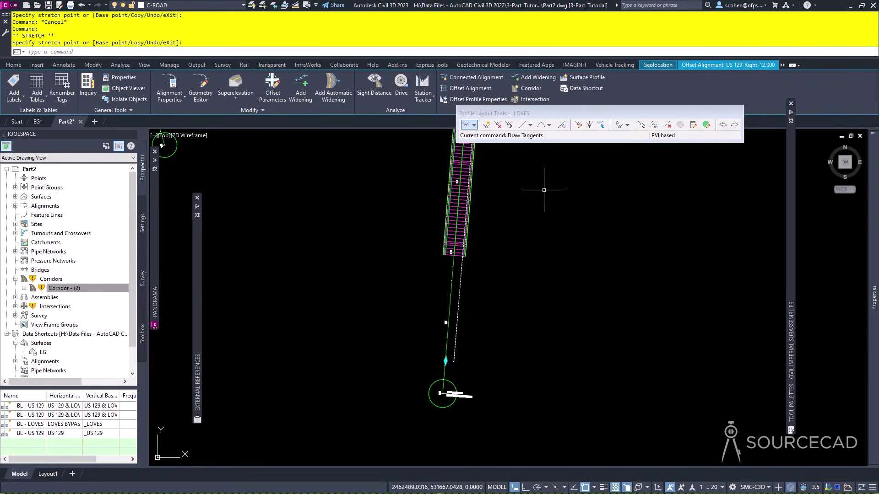
Extend the north end of the same right offset alignment up along US 129, well beyond the intersection
mouse_move(543, 187)
middle_mouse_down()
mouse_move(421, 436)
mouse_move(379, 414)
middle_mouse_up()
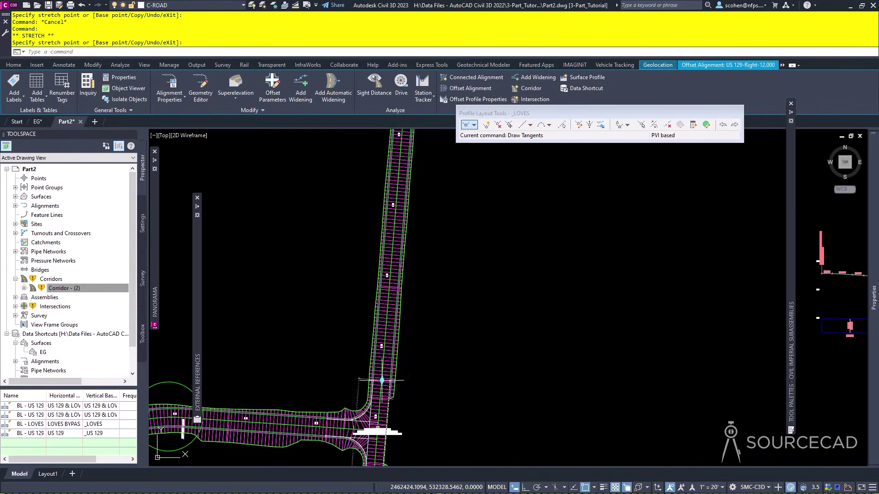
left_click(382, 380)
left_click(403, 256)
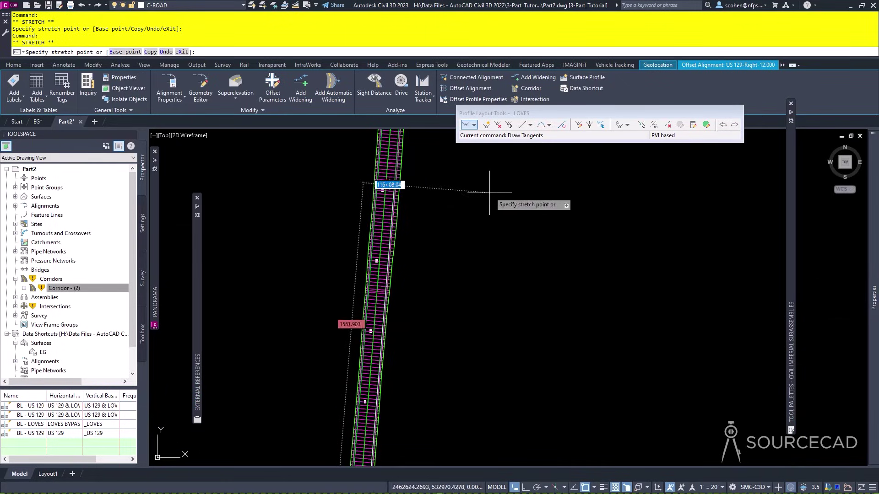
key("Escape")
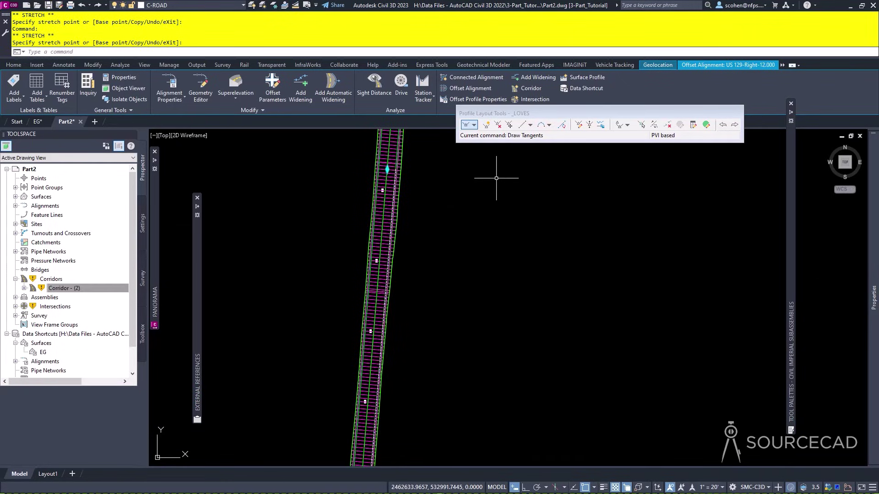
key("Escape")
Add a widening to the US 129 right offset alignment and set its southern transition to begin at station 105+00
scroll(468, 453, "down", 2)
middle_click_drag(418, 344, 433, 304)
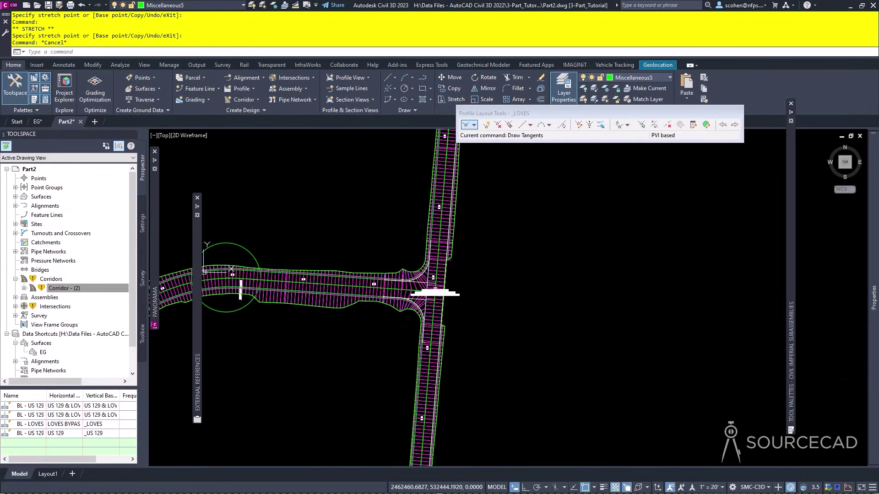
scroll(453, 256, "up", 3)
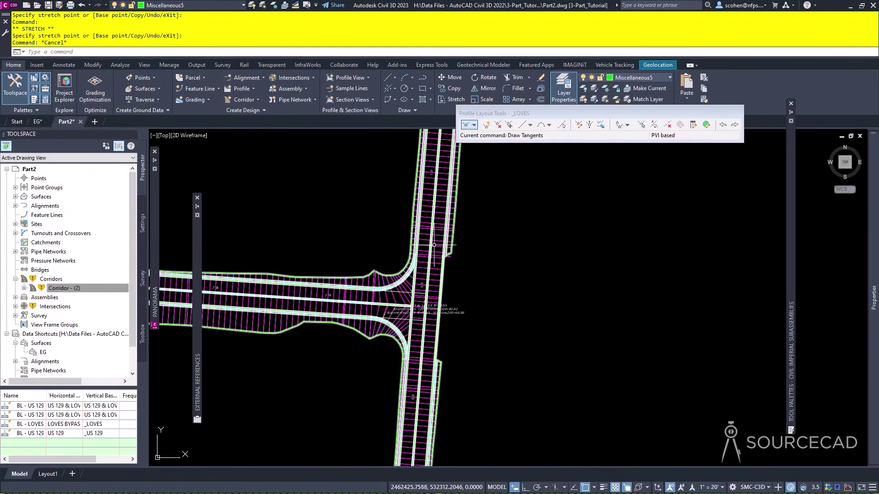
left_click(444, 238)
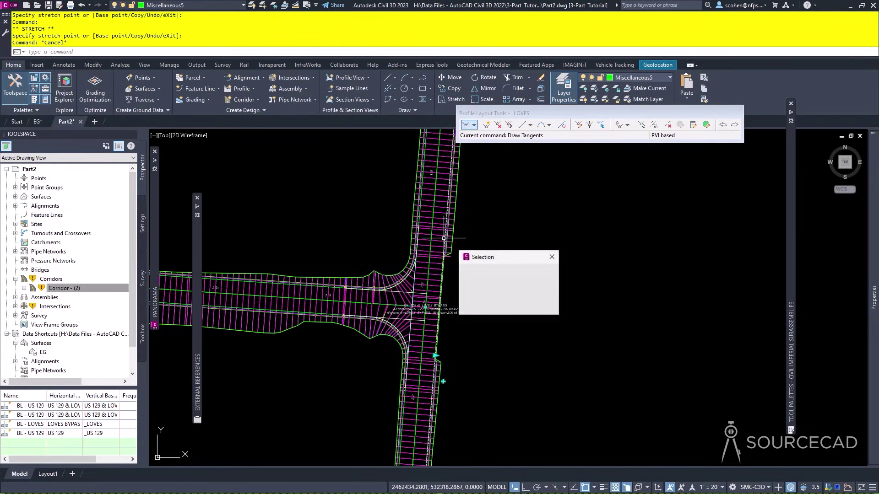
left_click(471, 273)
mouse_move(470, 269)
middle_mouse_down()
mouse_move(502, 184)
mouse_move(513, 220)
middle_mouse_up()
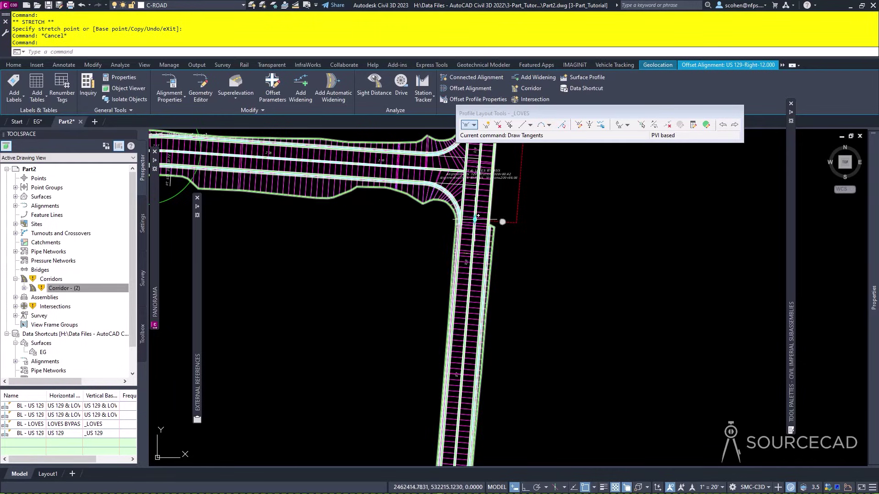
middle_click_drag(476, 219, 554, 192)
left_click(531, 264)
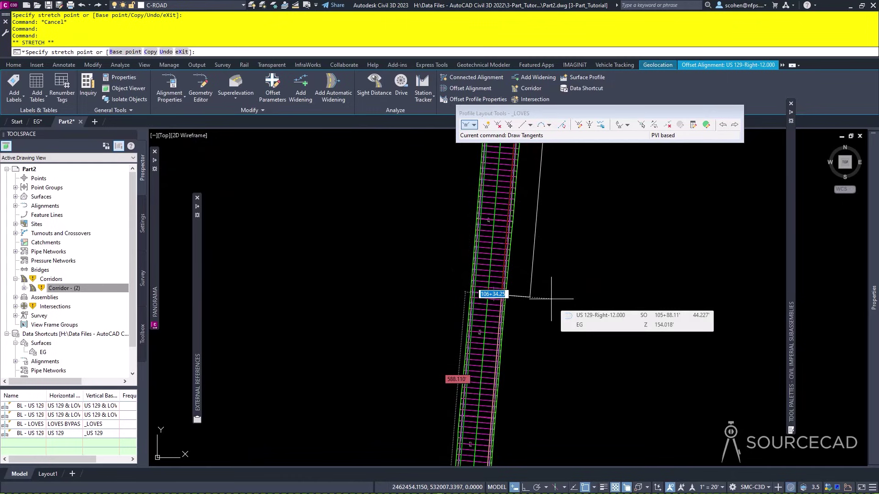
type("10500")
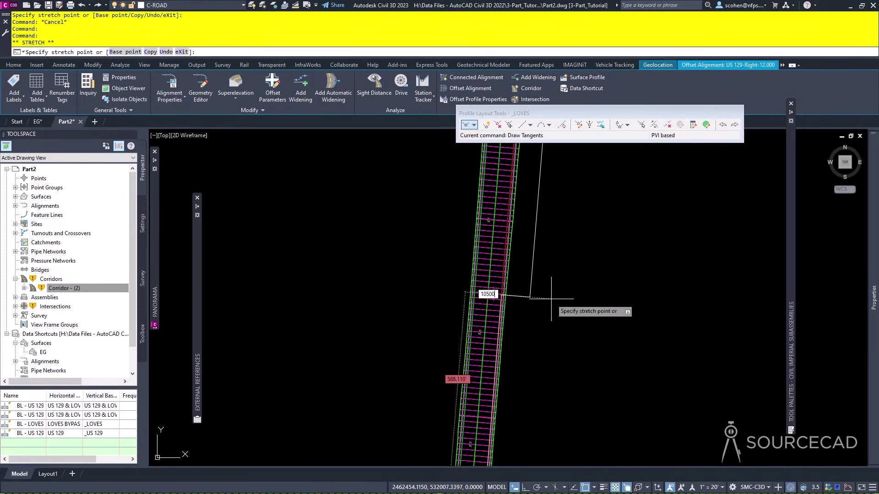
key("Return")
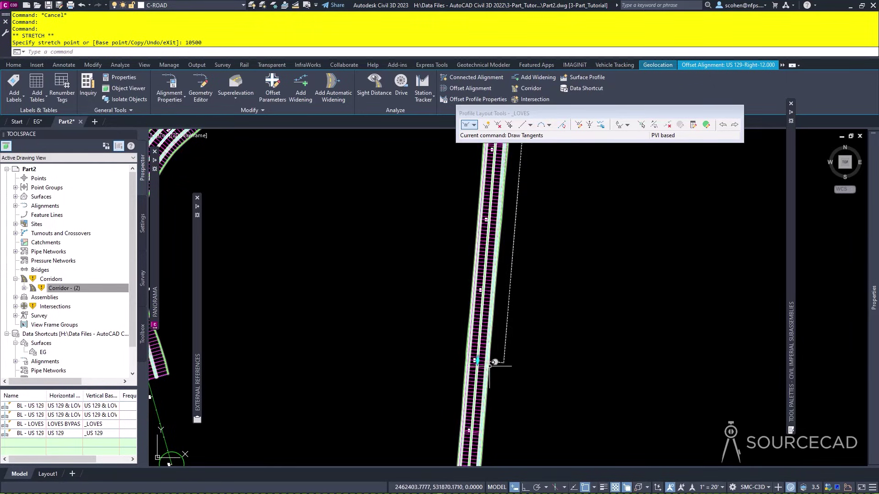
Taper the southern widening transition so that it ends at station 106+00
left_click(494, 362)
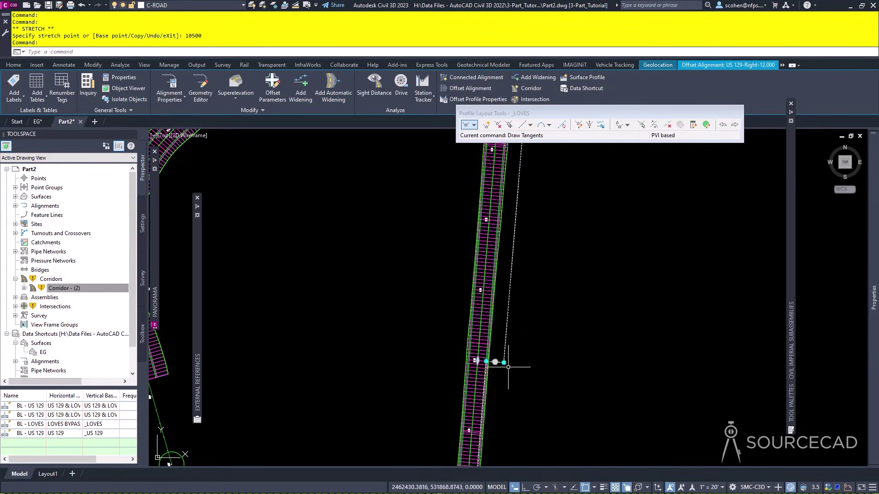
left_click(504, 362)
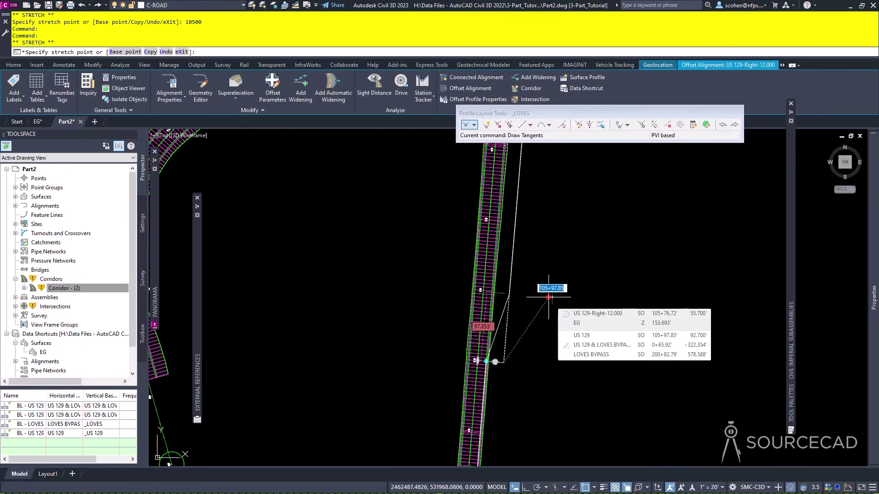
type("10600")
key("Return")
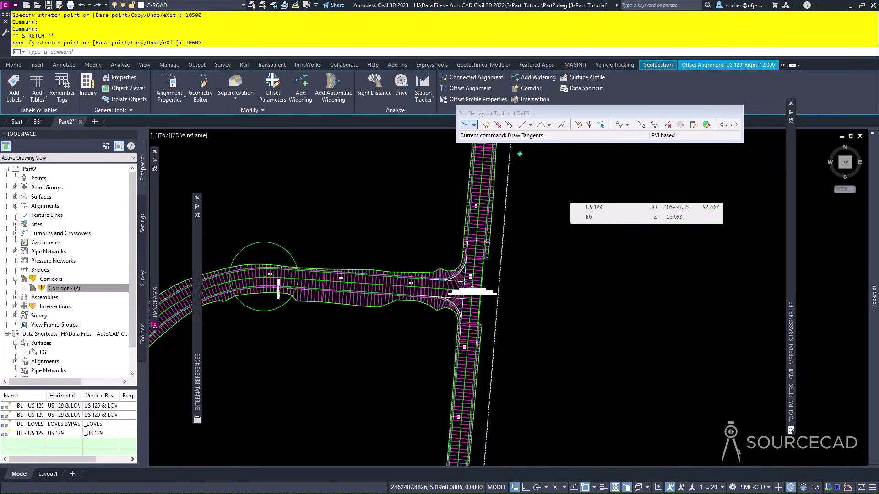
Set the offset of the segment north of the widening to 12
middle_click_drag(481, 353, 516, 217)
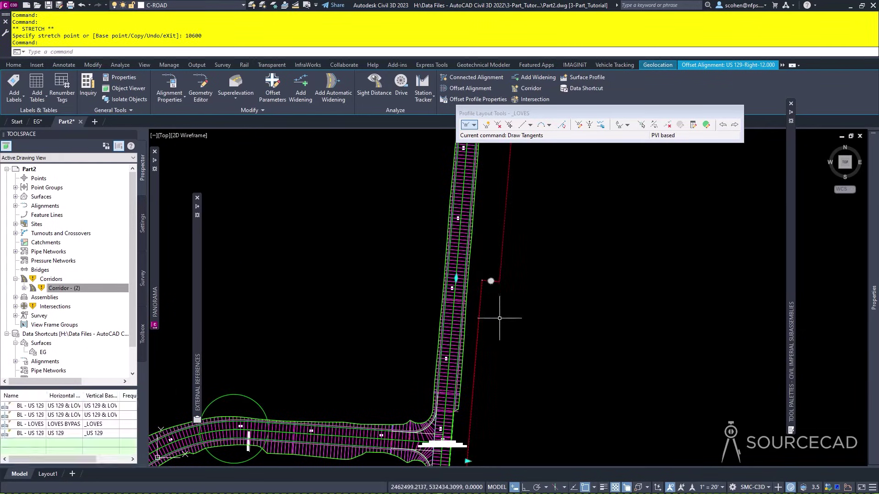
left_click(486, 293)
middle_click_drag(487, 293, 490, 383)
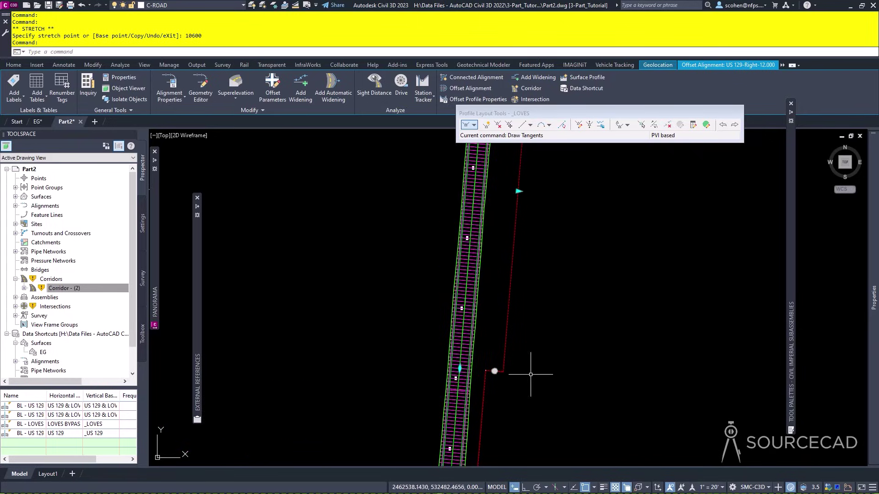
left_click(518, 191)
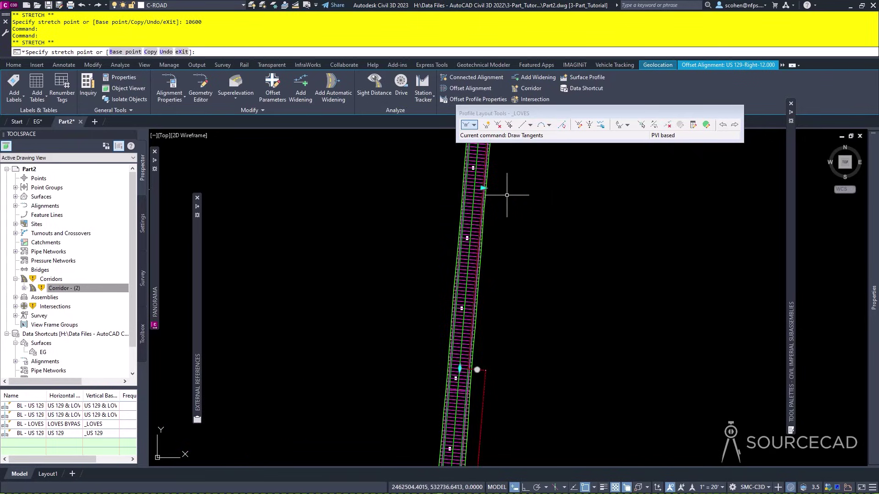
type("12")
key("Return")
Set the northern end of the widened segment to station 111+00
middle_click_drag(423, 437, 427, 300)
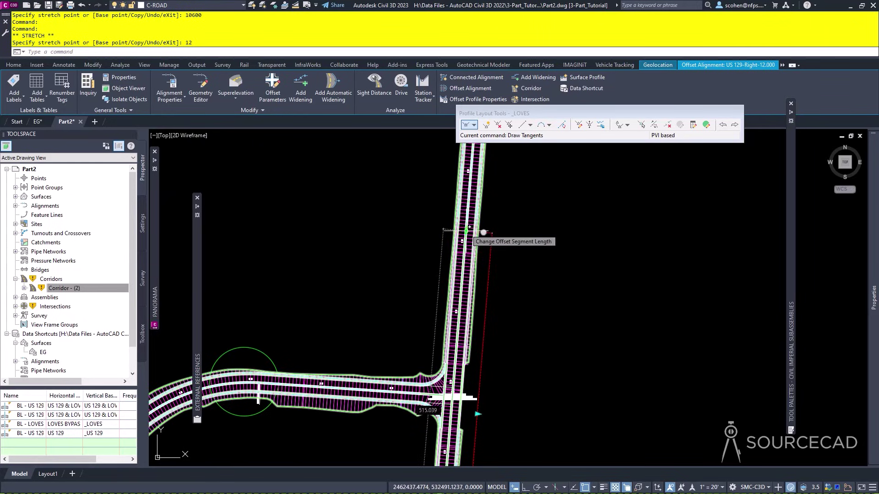
left_click(466, 230)
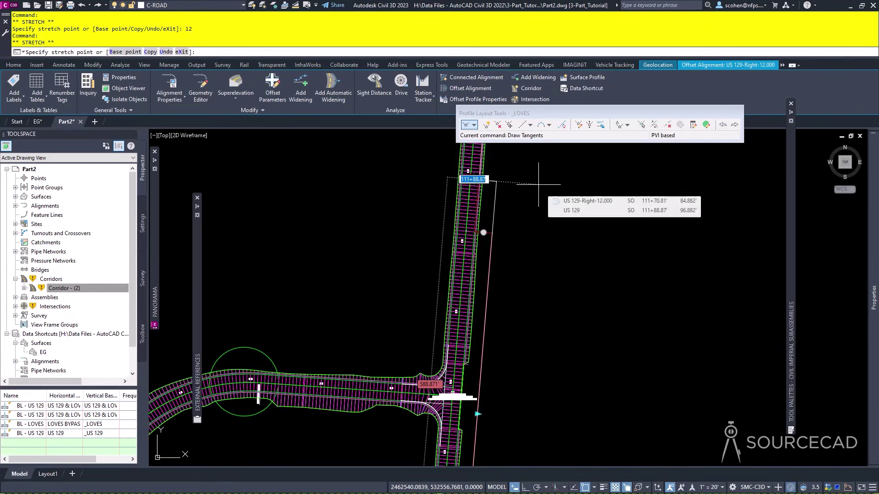
type("11")
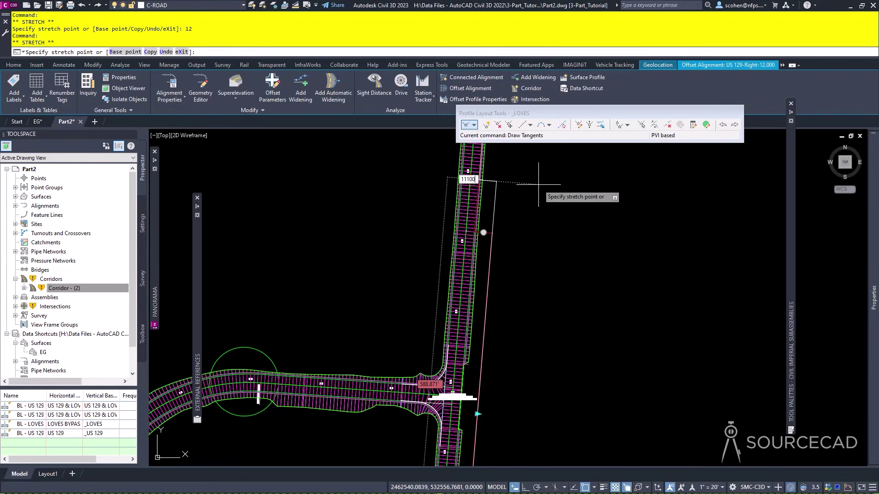
type("100")
key("Return")
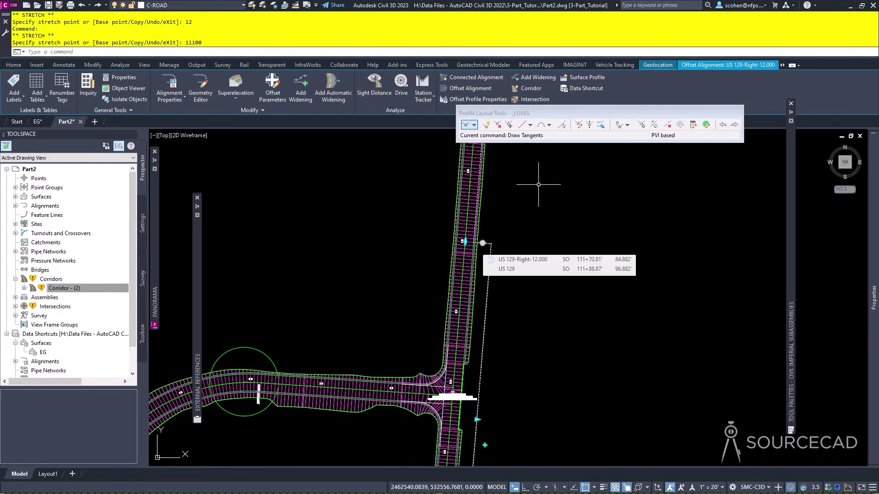
Taper the northern widening transition so that it begins at station 110+00
left_click(469, 238)
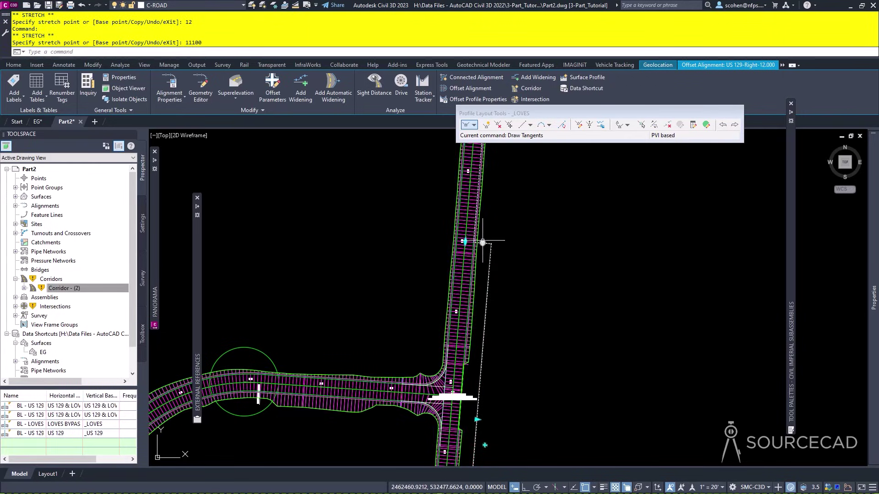
left_click(483, 243)
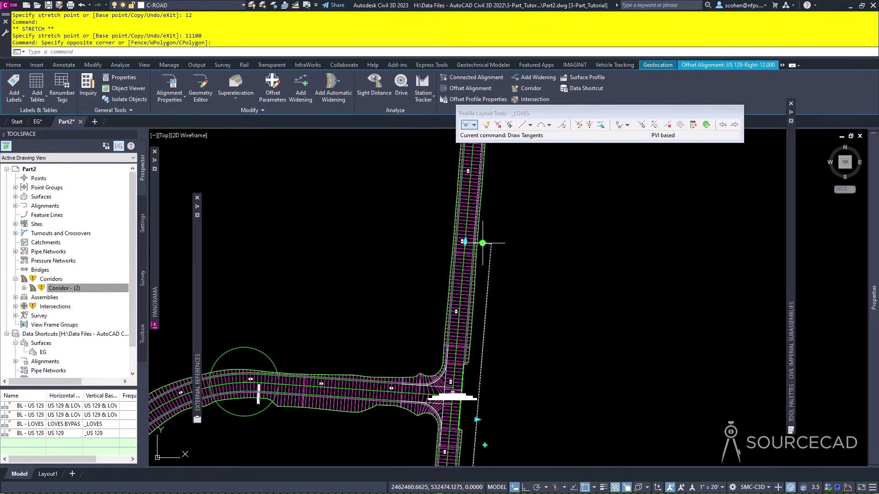
left_click(486, 243)
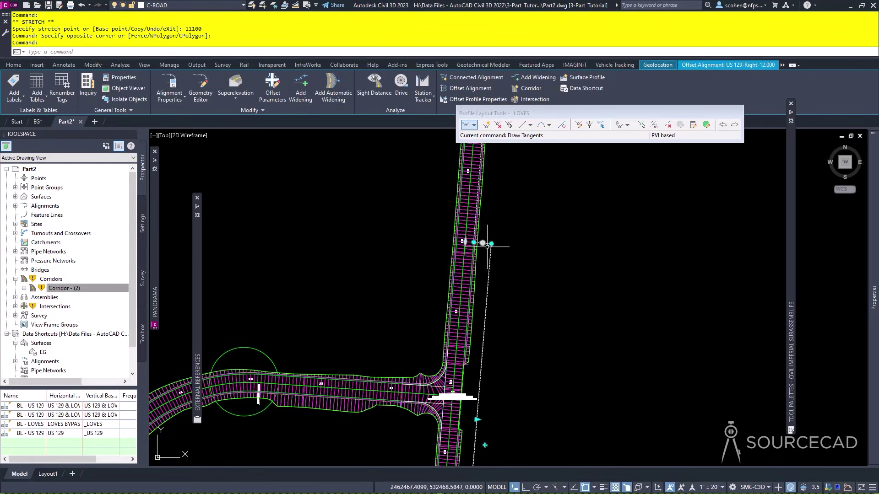
left_click(491, 243)
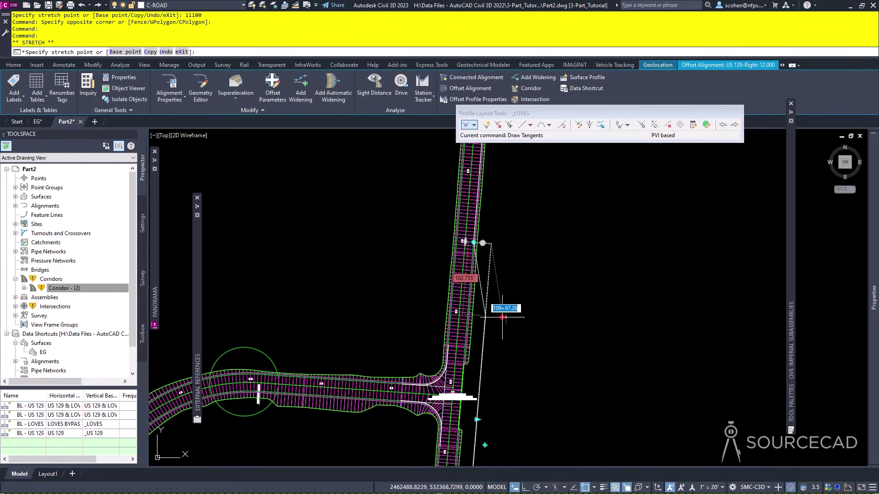
type("1100")
key("Return")
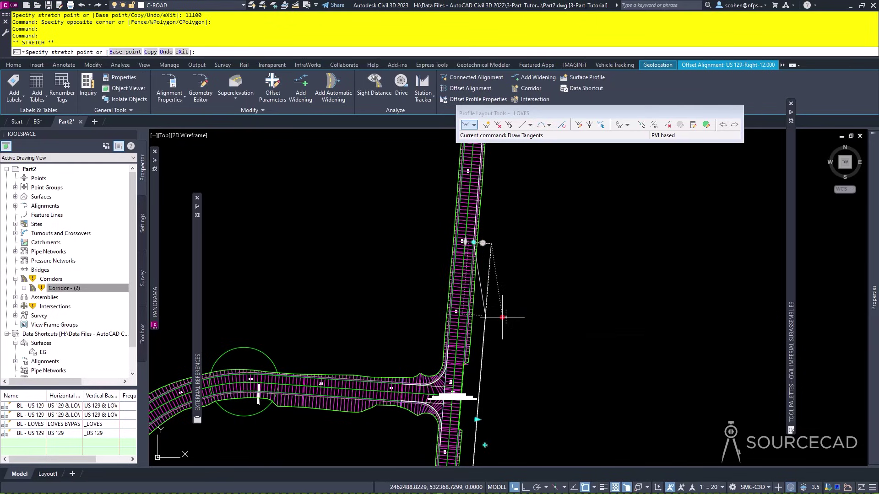
Set the widened segment's offset to 24 and rebuild Corridor - (2) with the changed alignment
middle_click_drag(481, 356, 507, 259)
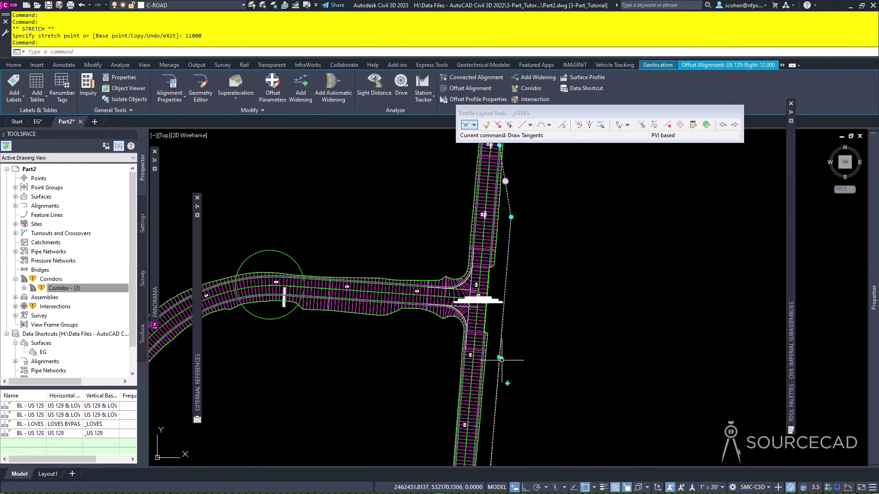
left_click(499, 357)
type("2")
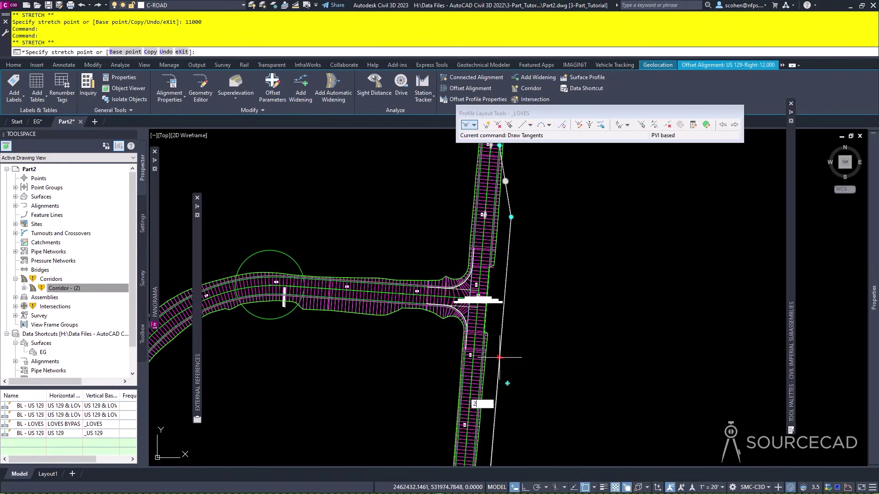
type("4")
key("Return")
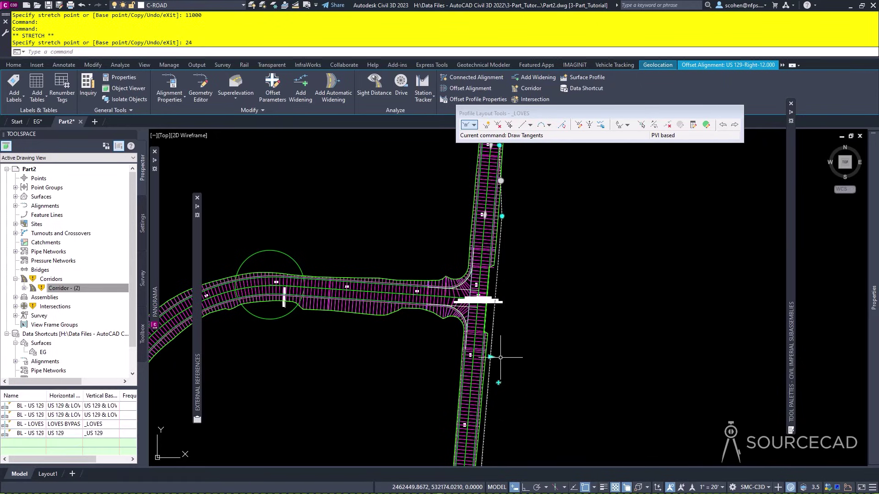
key("Escape")
right_click(69, 289)
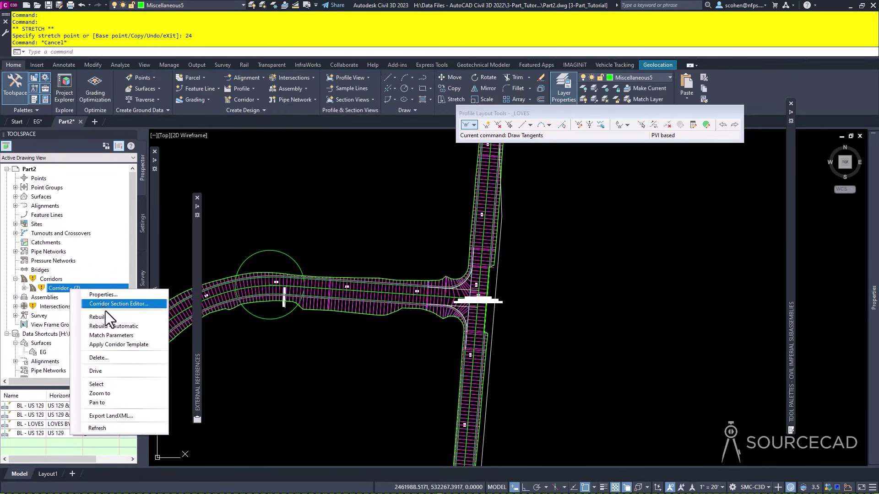
left_click(107, 317)
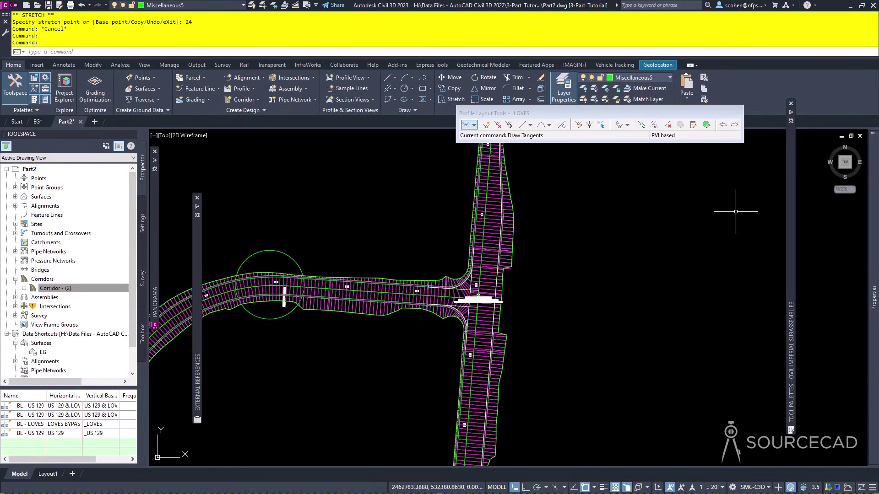
Create a corridor surface for Corridor - (2) and name it ROAD
middle_click_drag(557, 357, 558, 202)
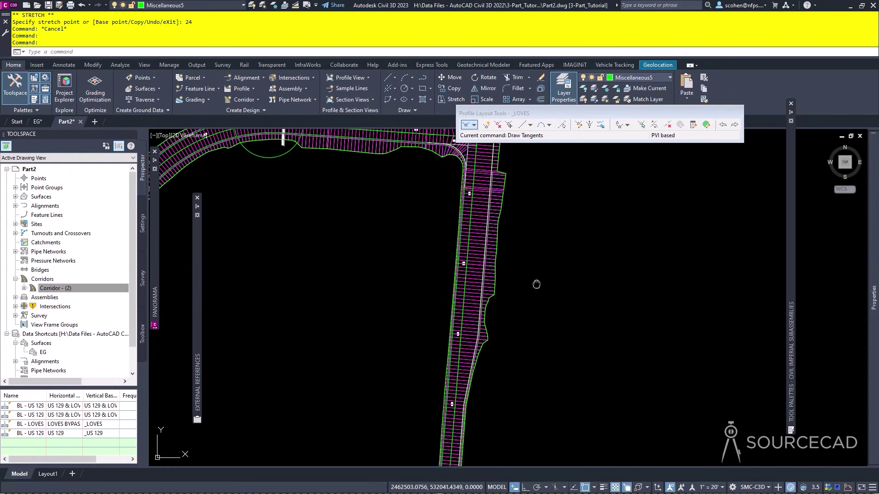
middle_click_drag(504, 258, 567, 342)
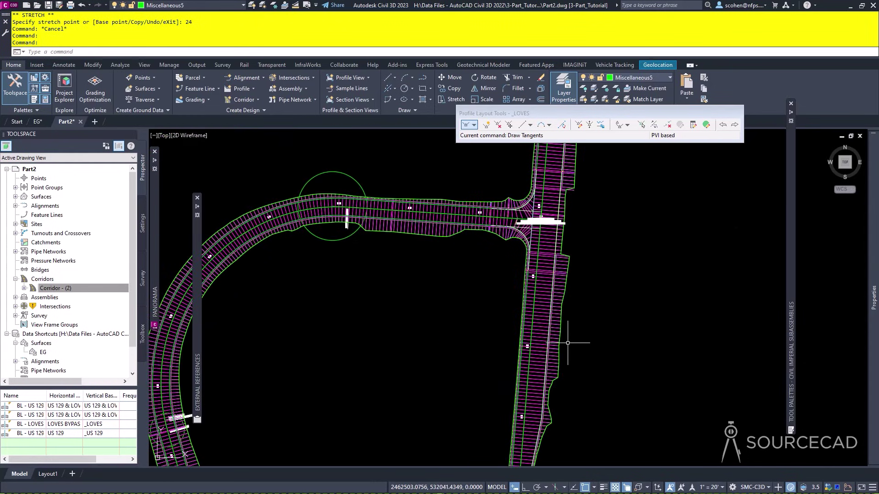
left_click(397, 213)
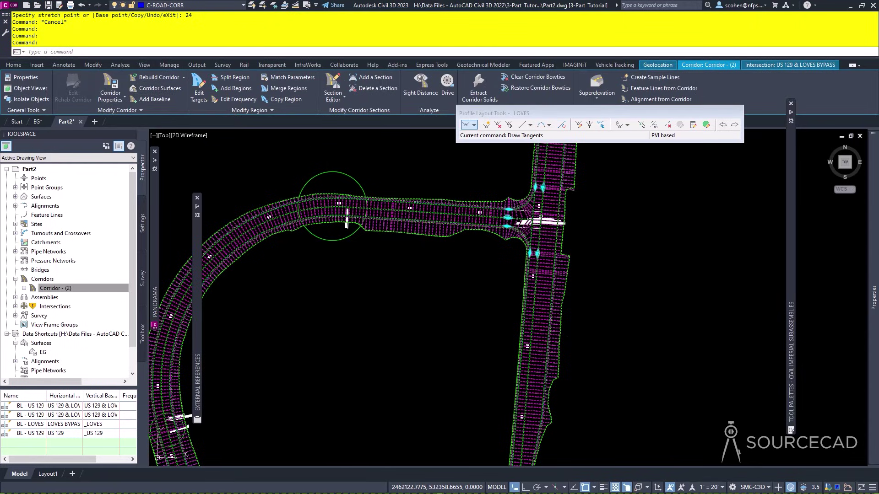
left_click(160, 88)
left_click(302, 190)
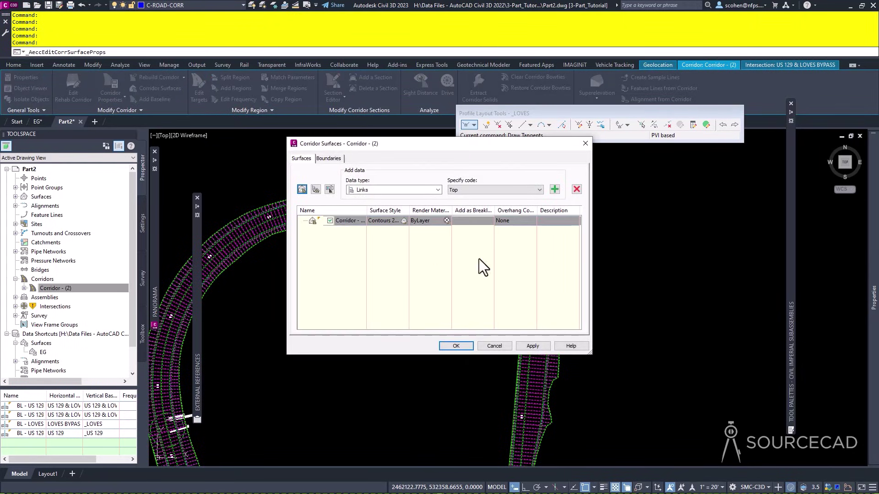
left_click_drag(587, 351, 740, 419)
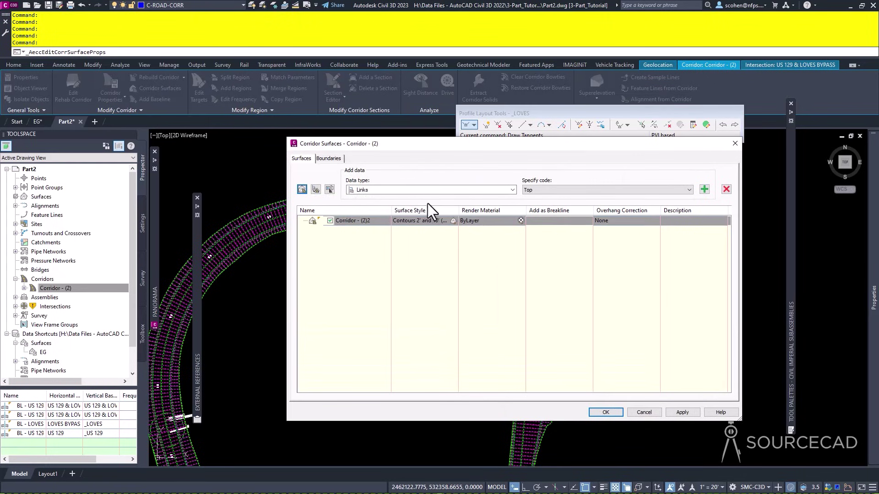
left_click(360, 221)
type("RO")
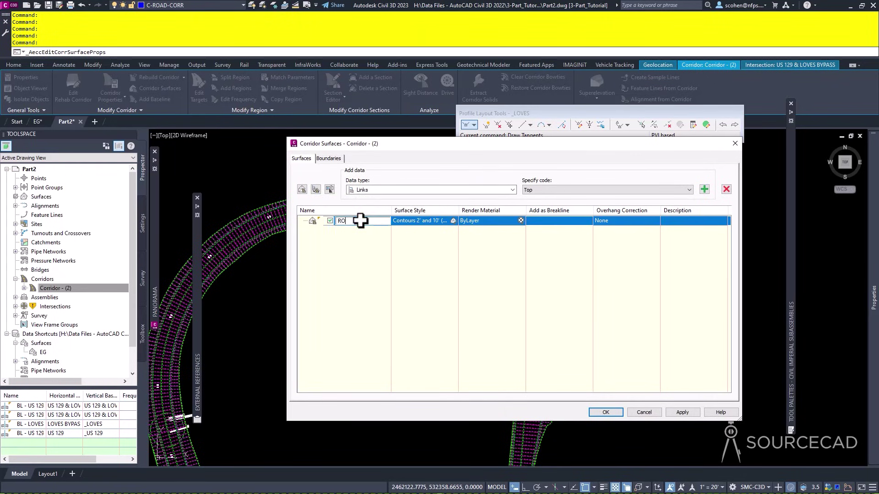
type("A")
key("Caps_Lock")
type("D")
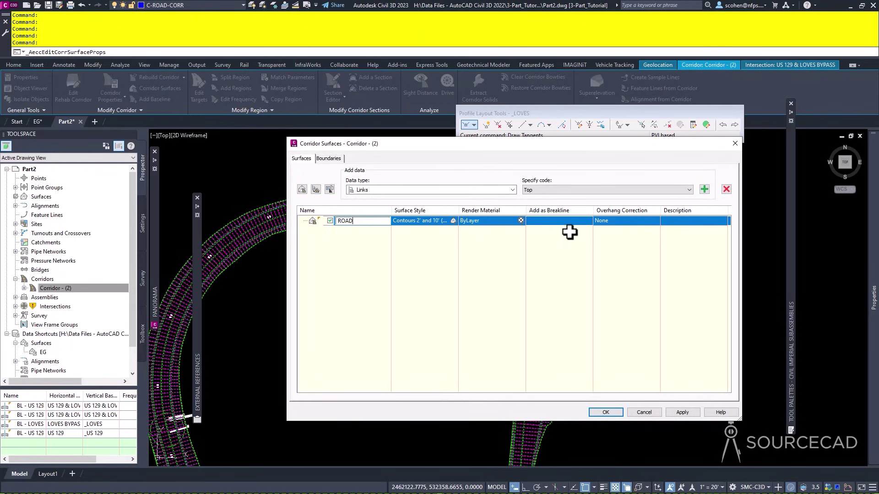
Set the ROAD surface's overhang correction to Top Links and add the Top link code as breaklines
left_click(601, 221)
left_click(620, 237)
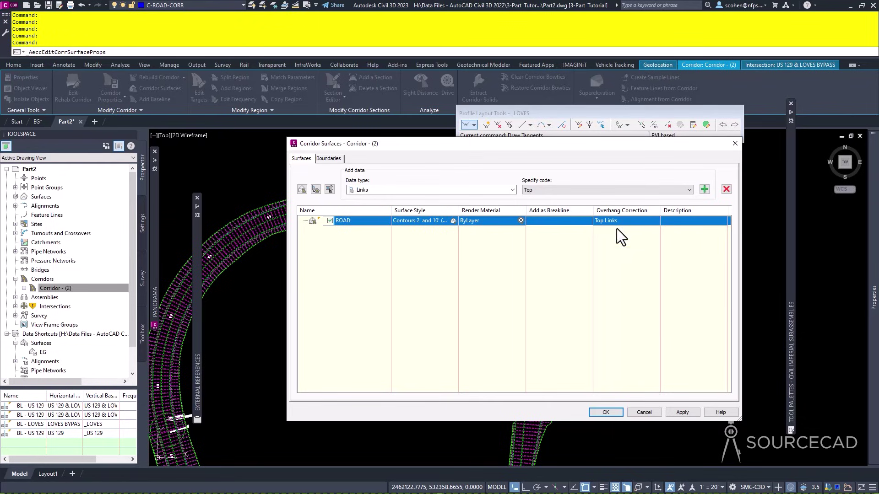
left_click(680, 193)
left_click(680, 192)
left_click(703, 191)
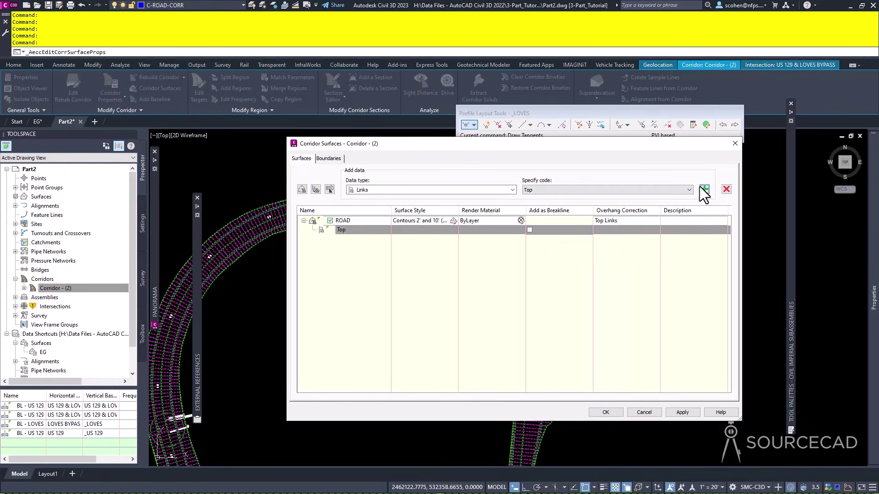
left_click(529, 229)
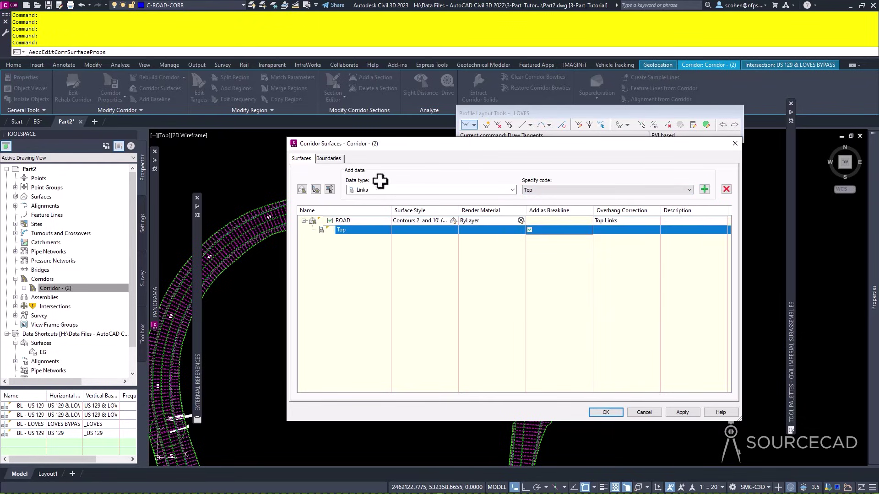
Add the corridor extents as the ROAD surface's outer boundary and build the surface
left_click(329, 158)
right_click(340, 192)
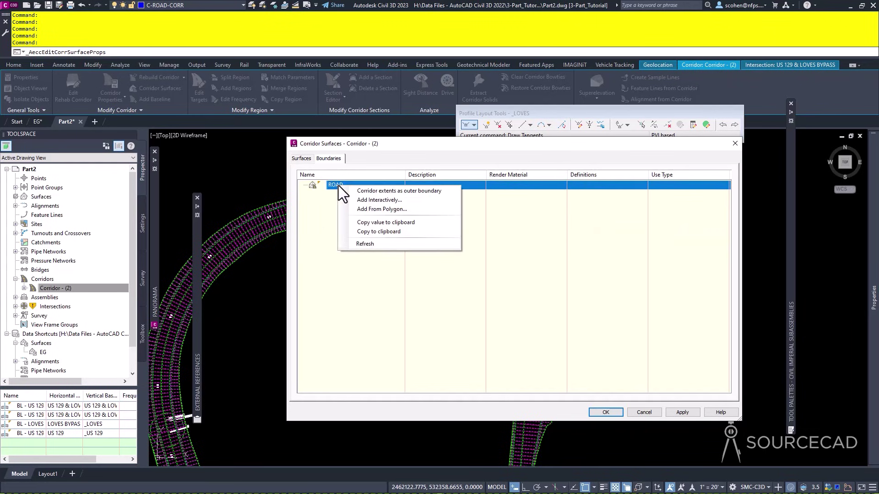
left_click(374, 191)
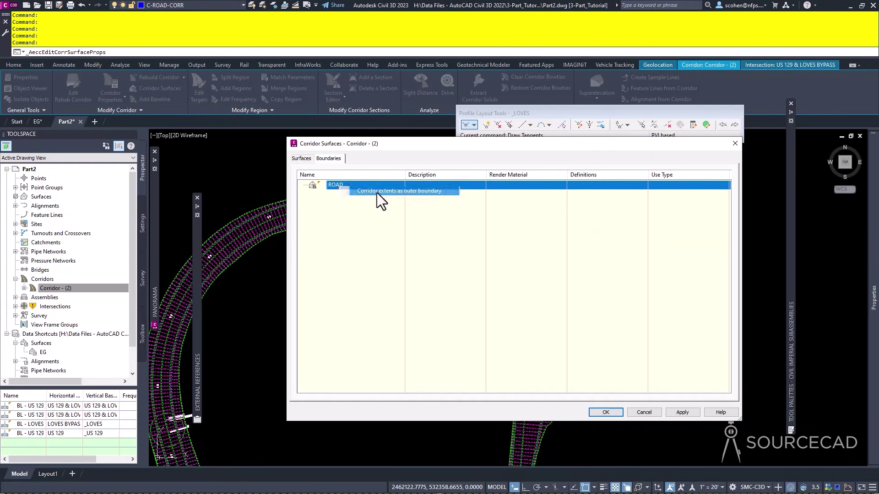
left_click(605, 412)
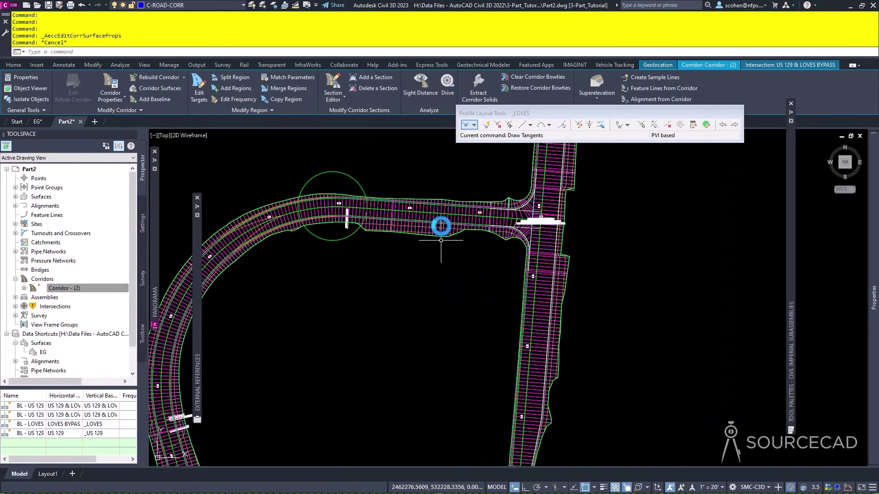
key("Escape")
Examine the ROAD surface in 3D with the Object Viewer, and return to the full extents of the drawing
scroll(433, 238, "up", 3)
scroll(430, 235, "up", 2)
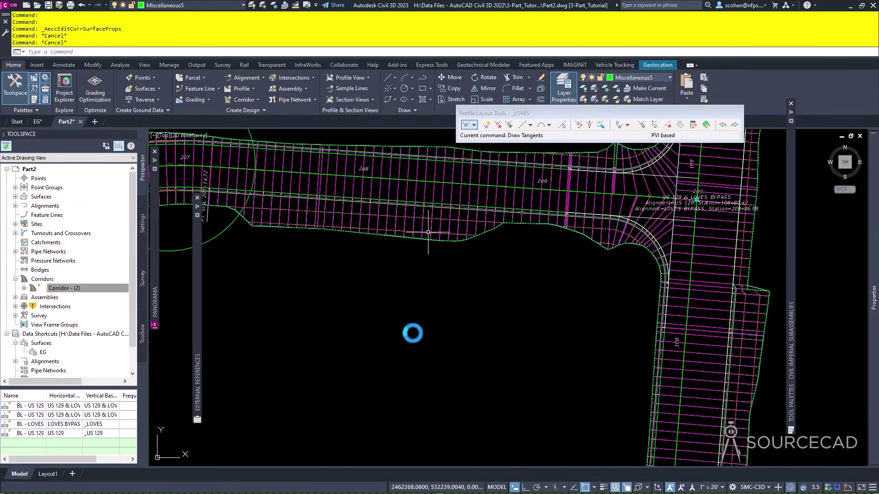
left_click(412, 331)
right_click(435, 357)
left_click(476, 329)
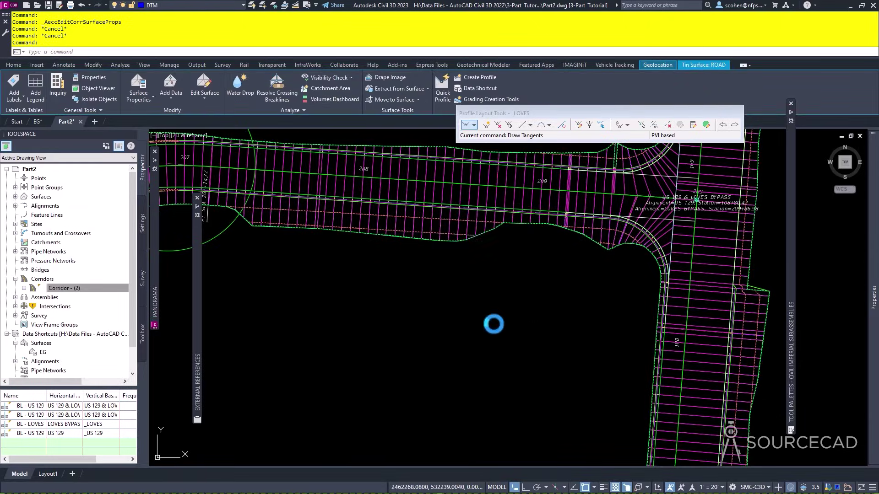
left_click_drag(494, 304, 538, 304)
left_click_drag(590, 338, 509, 372)
left_click_drag(638, 321, 408, 217)
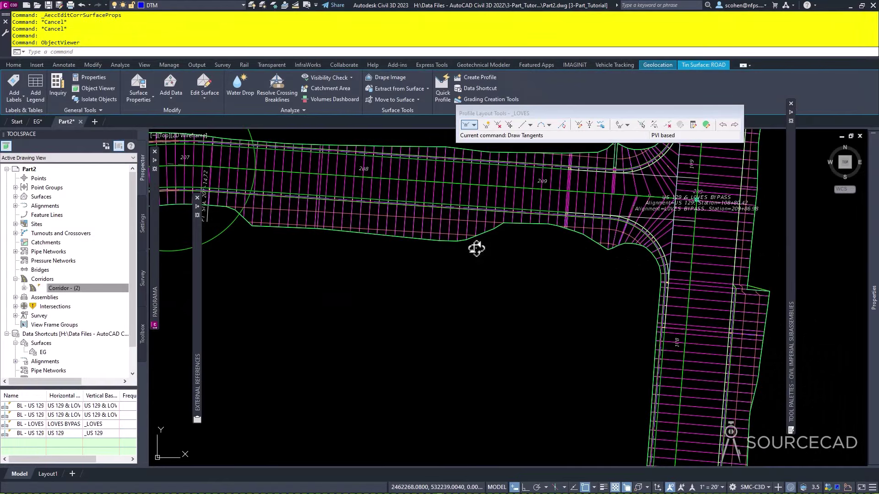
key("Escape")
middle_click(464, 302)
middle_click(464, 302)
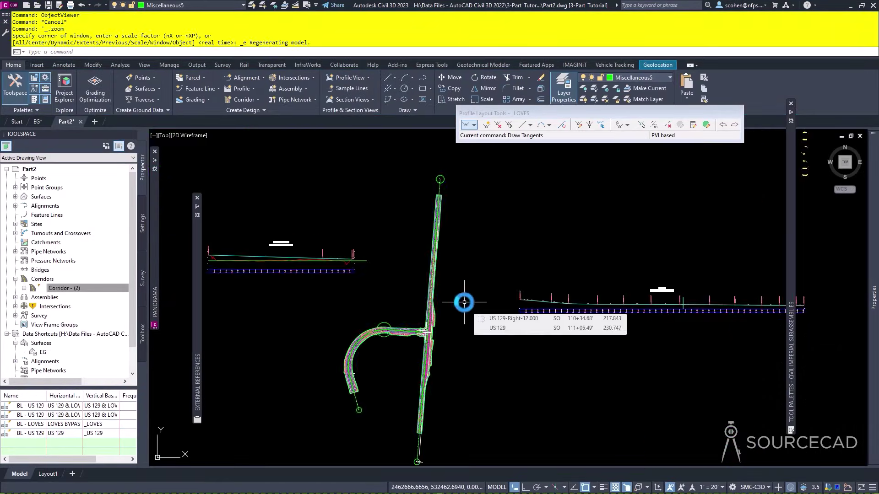